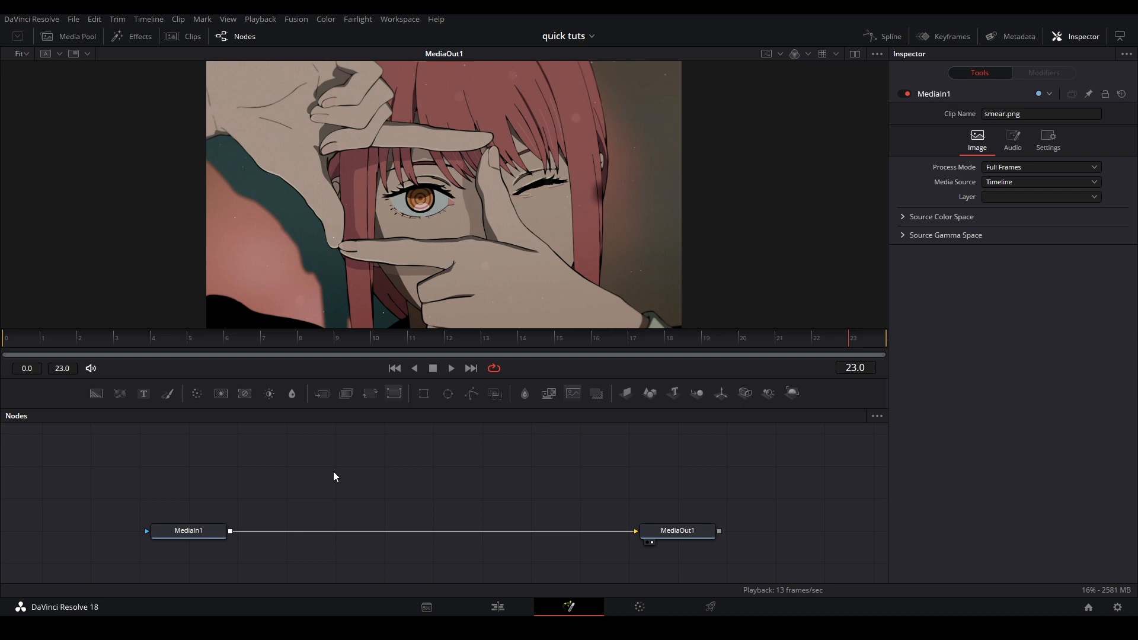
Add a Displace node and insert it on the connection between MediaIn1 and MediaOut1.
drag(411, 477, 404, 471)
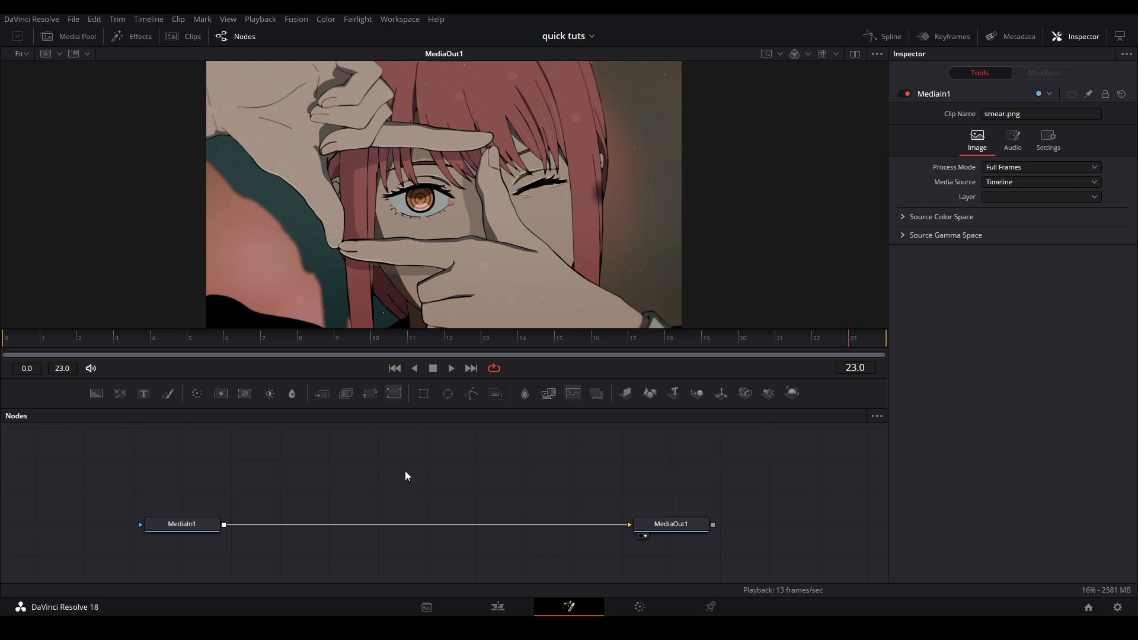
key(shift+space)
text(displa)
key(Return)
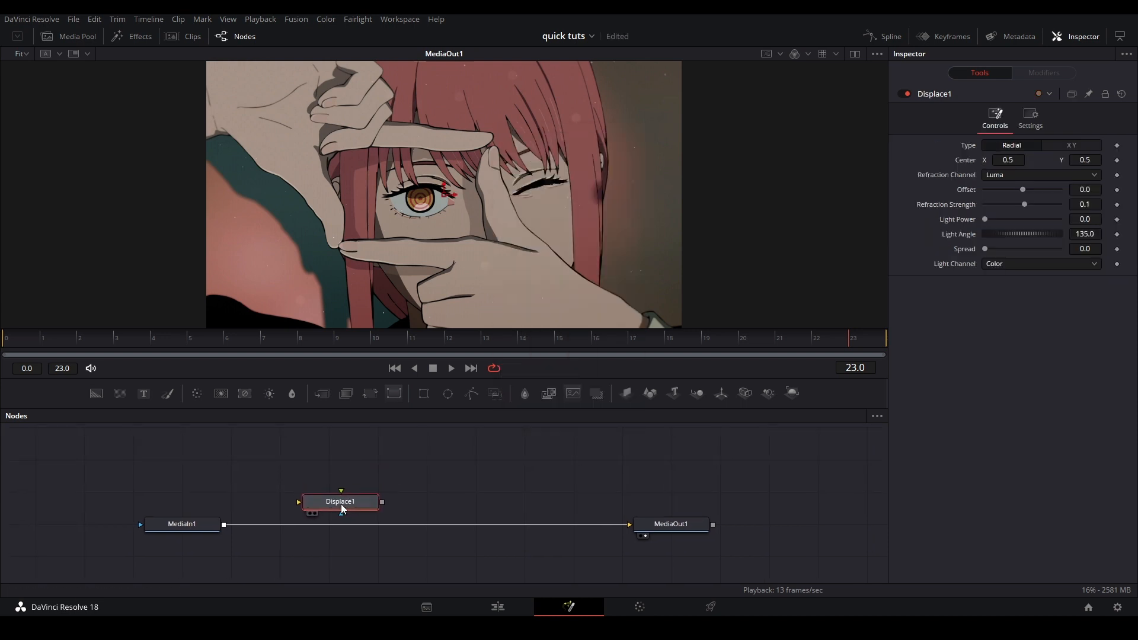
drag(331, 501, 332, 522)
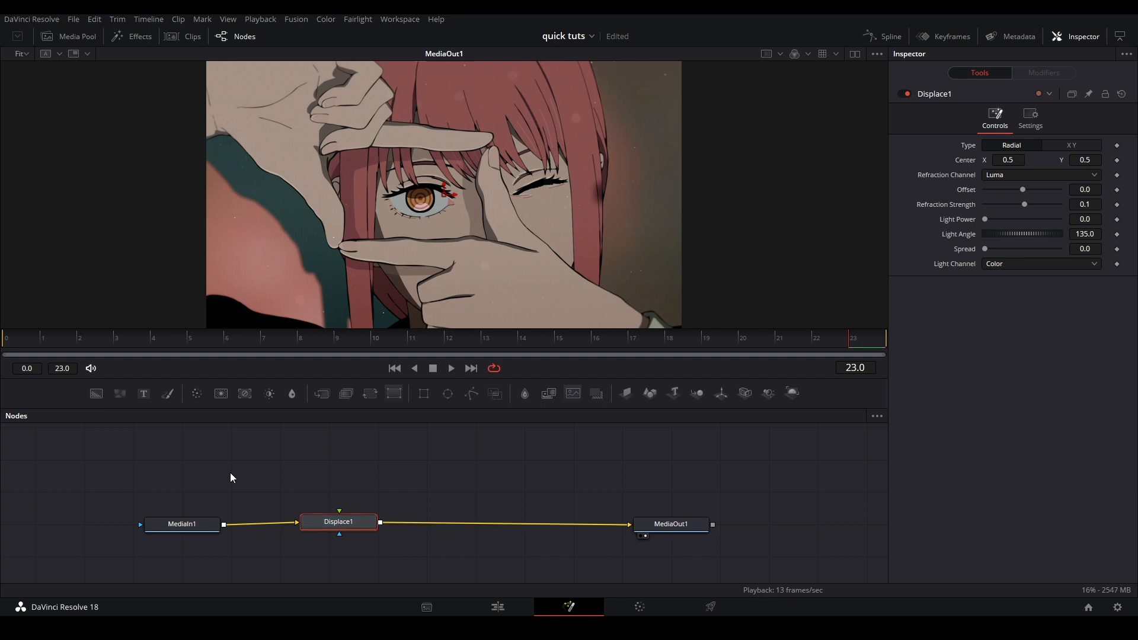
Add a Background node and connect it to Displace1's foreground input, placing it above that node.
drag(104, 394, 350, 519)
drag(396, 465, 405, 488)
click(357, 463)
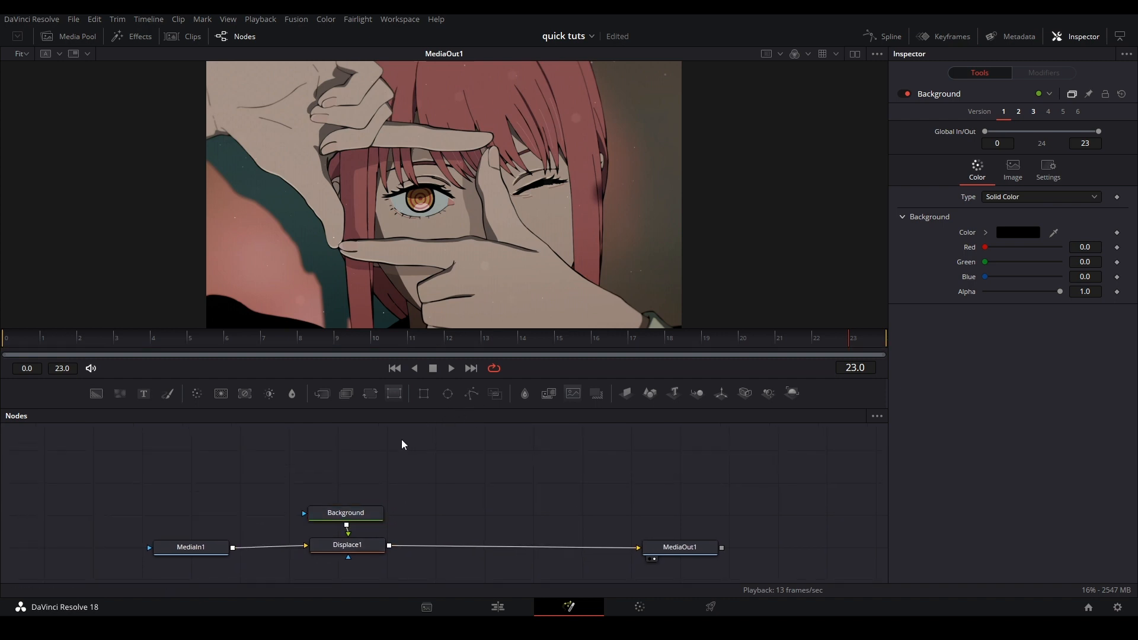
Add a Polygon mask node and connect it to the Background node's mask input.
key(shift+space)
text(poly)
key(Down)
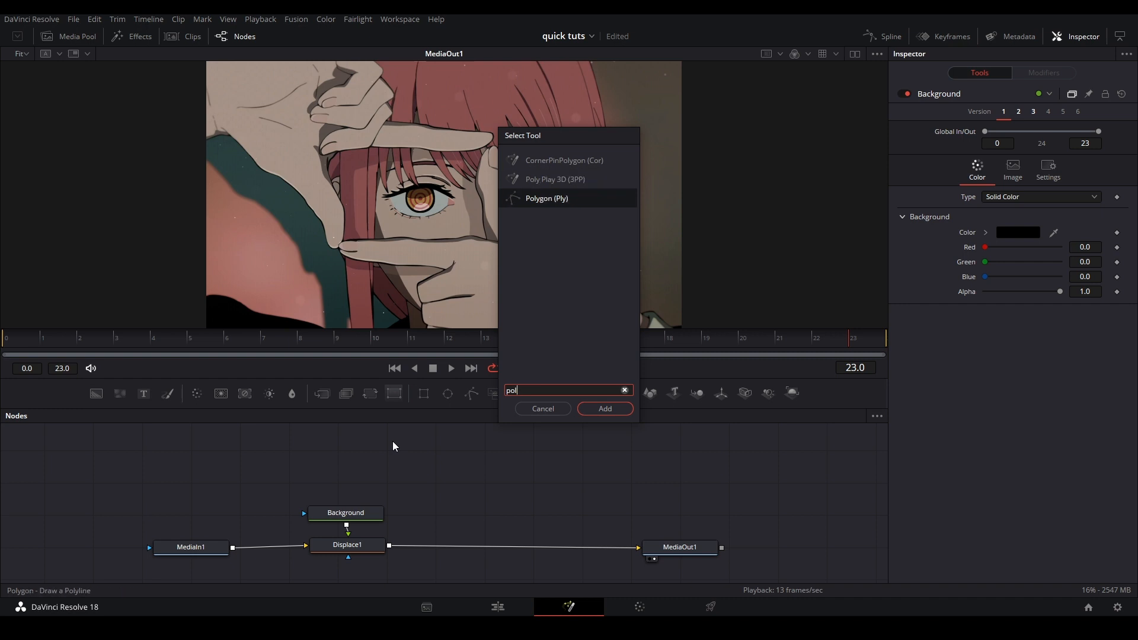
key(Return)
drag(394, 446, 355, 533)
drag(362, 493, 364, 497)
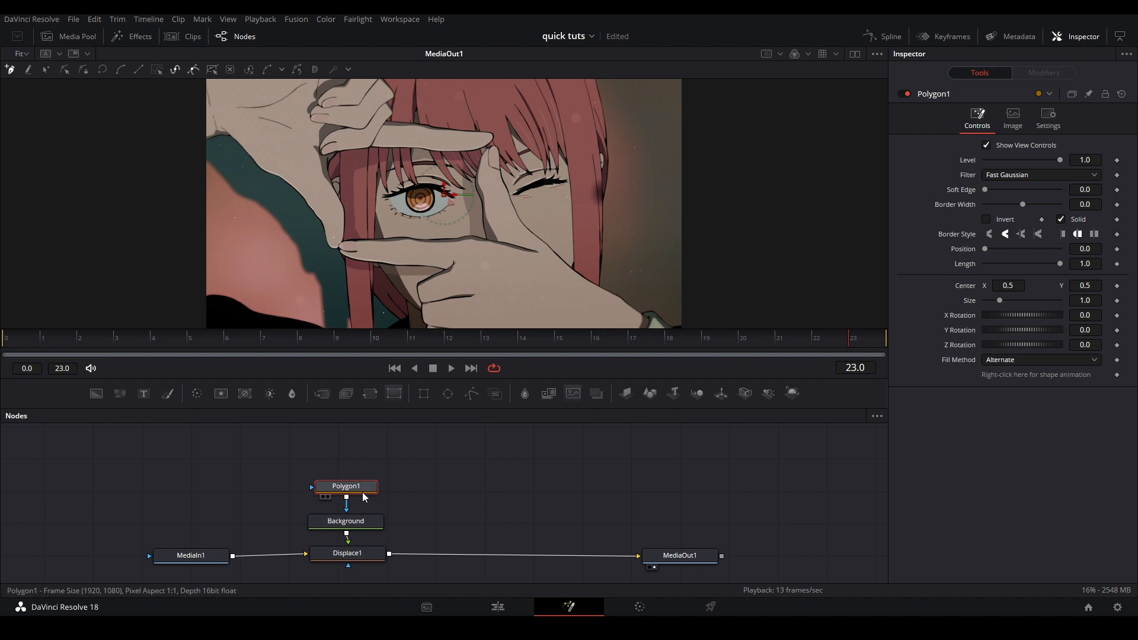
View Polygon1, draw a two-point diagonal line across the frame's centre, and set its border width to about 0.016.
key(1)
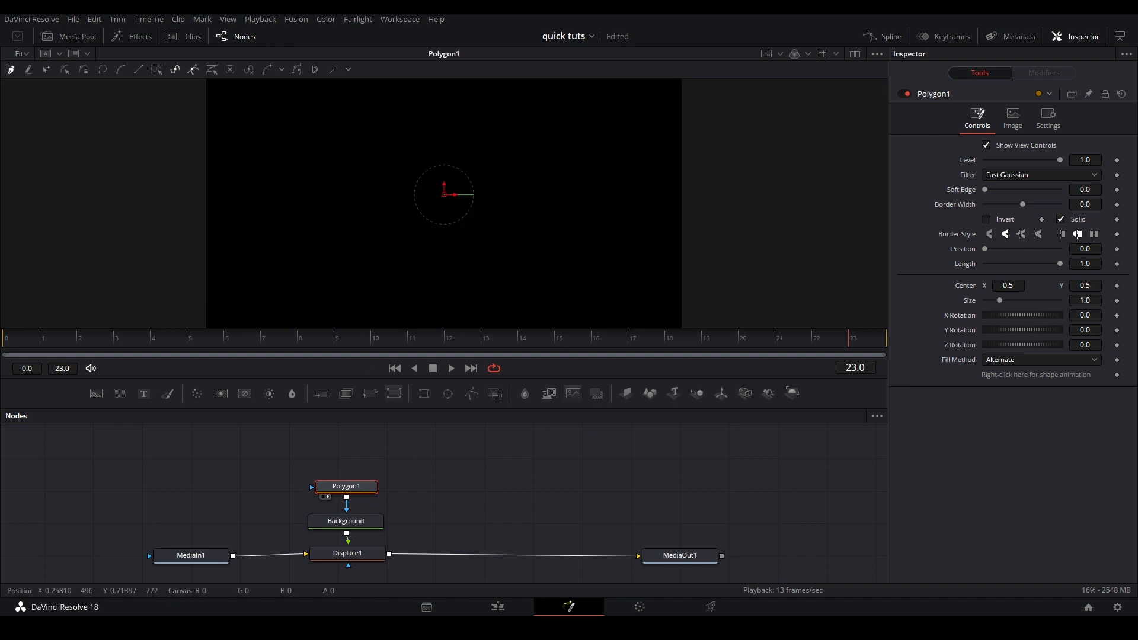
click(329, 137)
click(523, 241)
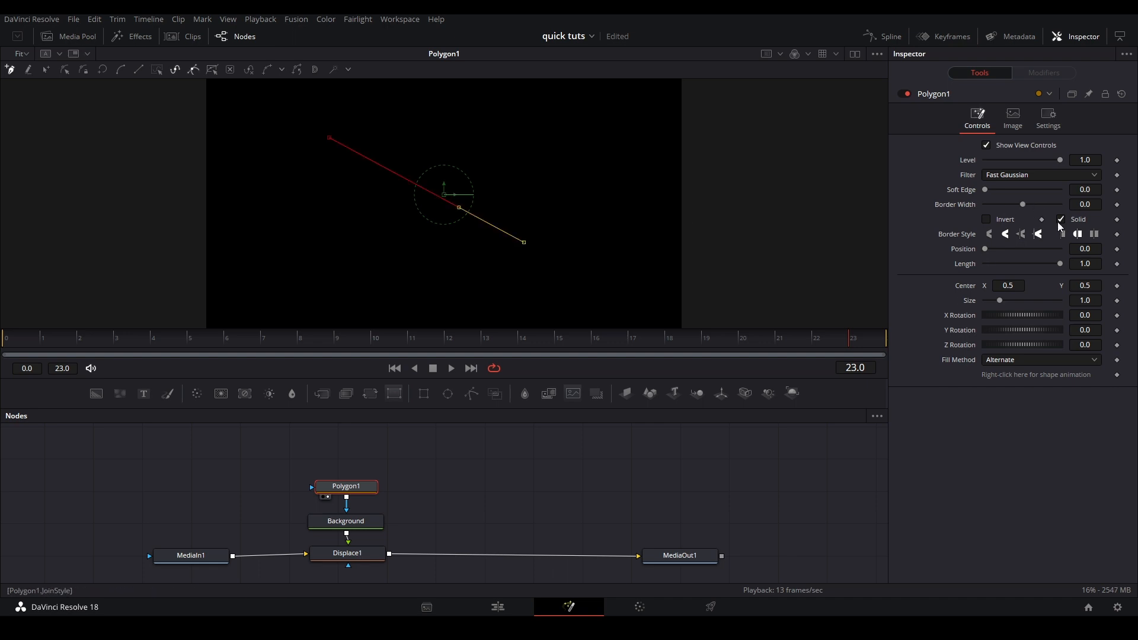
drag(1090, 210, 1098, 209)
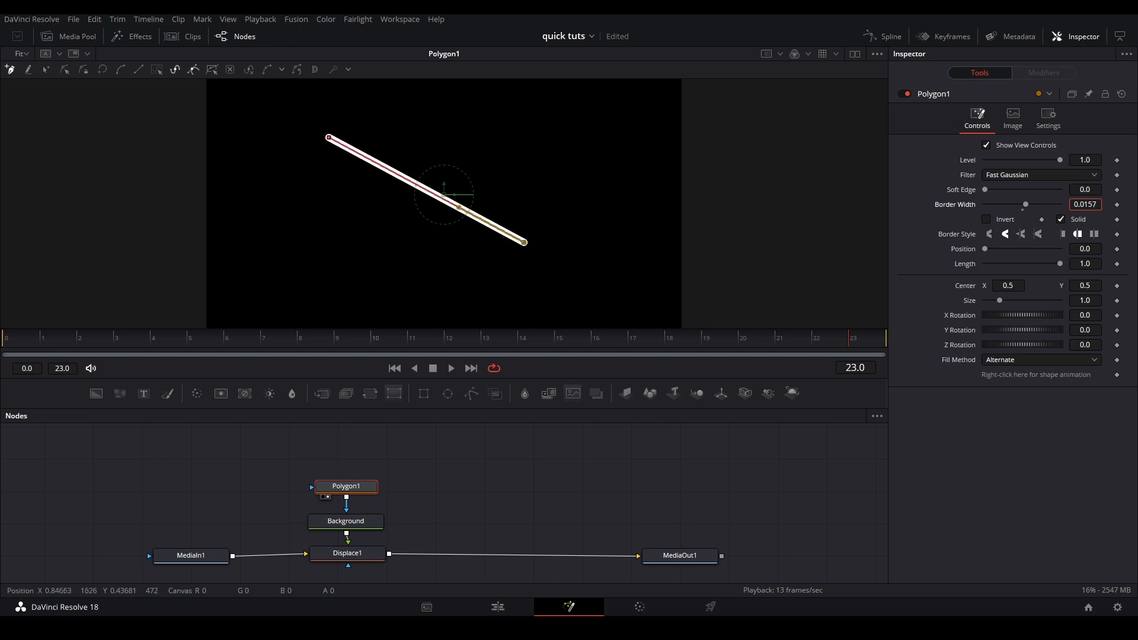
Select both points of the polygon line and set Point 0 to X 0.5, Y 0.98.
click(46, 70)
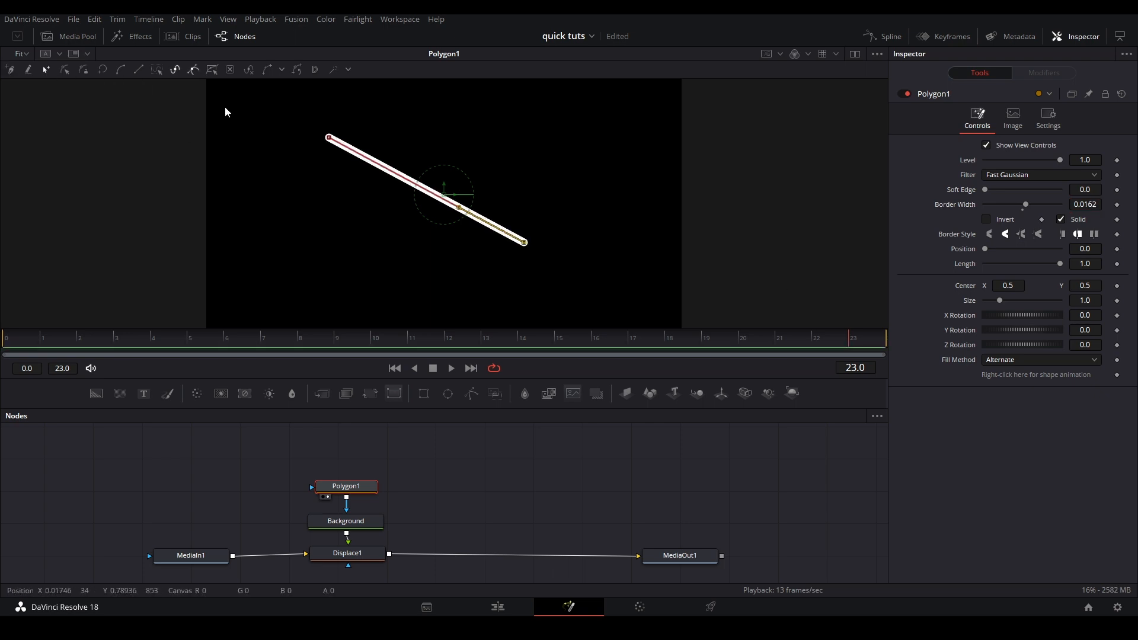
drag(224, 103, 565, 204)
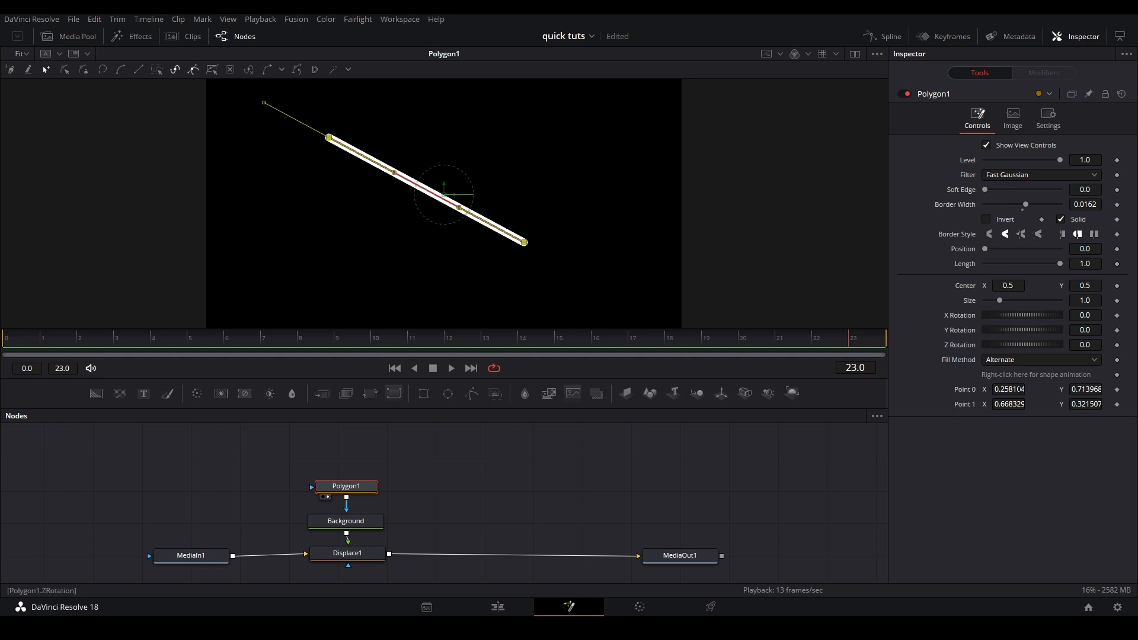
mouse_move(1018, 390)
mouse_down()
mouse_move(1004, 390)
mouse_move(1017, 390)
mouse_up()
click(1018, 390)
text(0.5)
key(Tab)
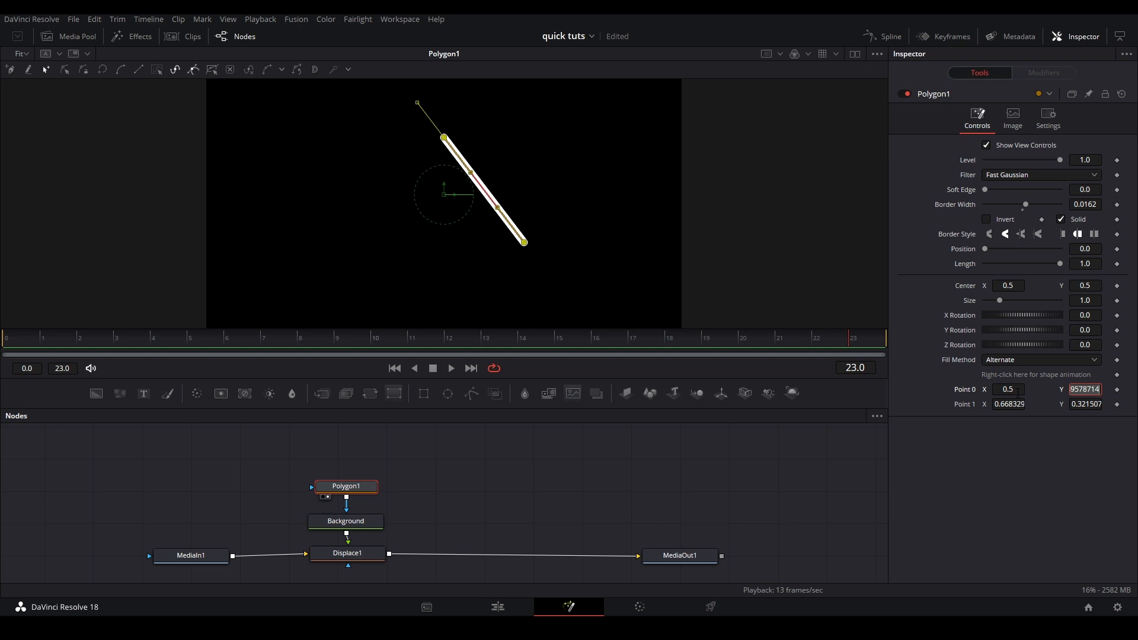
text(0.98)
key(Tab)
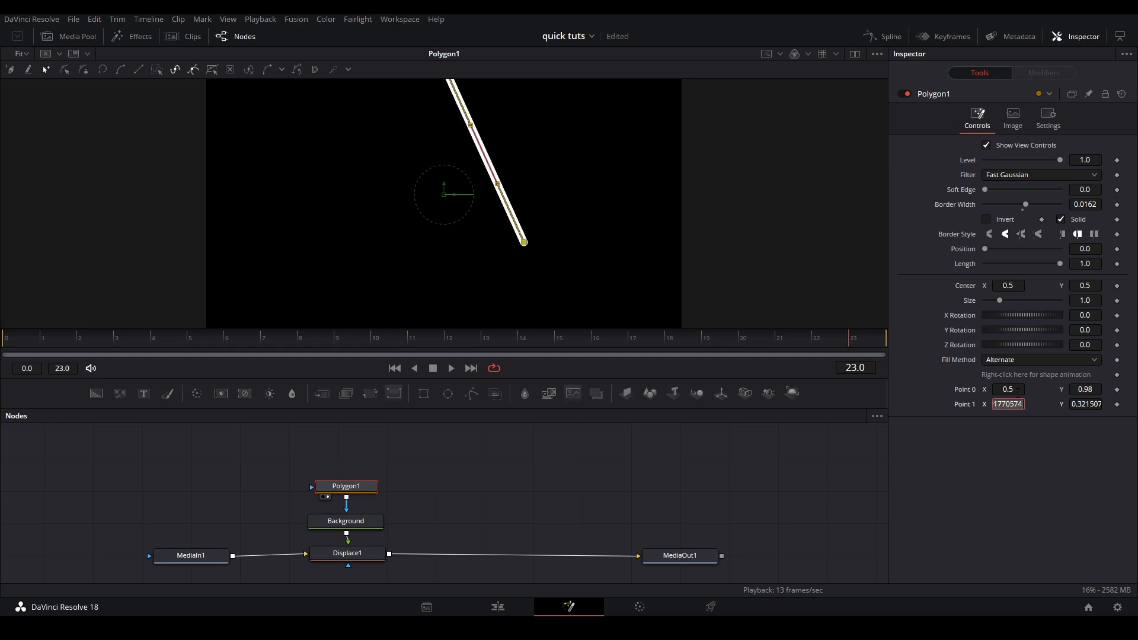
Set the polygon line's Point 1 to X 0.5, Y 0.12.
text(0.5)
key(Tab)
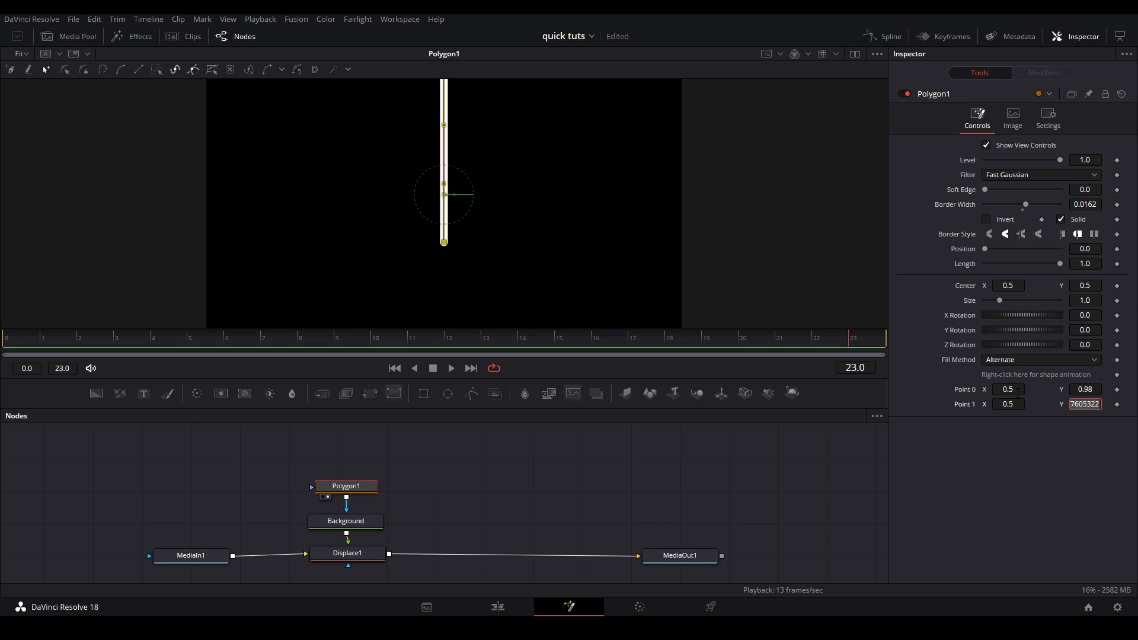
text(0.12)
key(Tab)
click(563, 207)
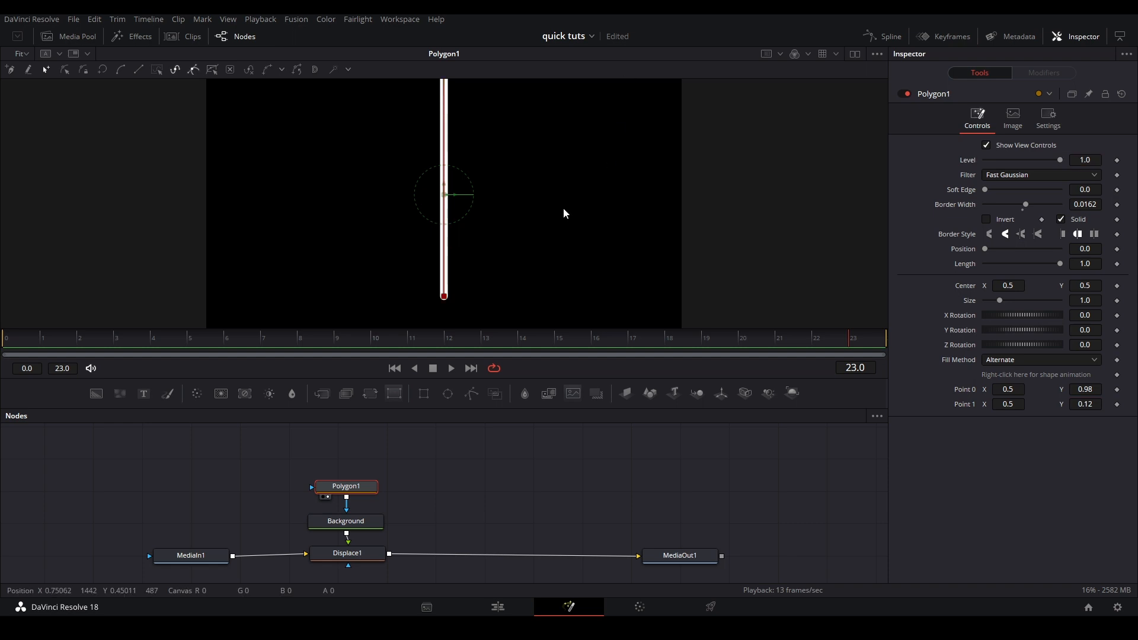
scroll(594, 241, down, 2)
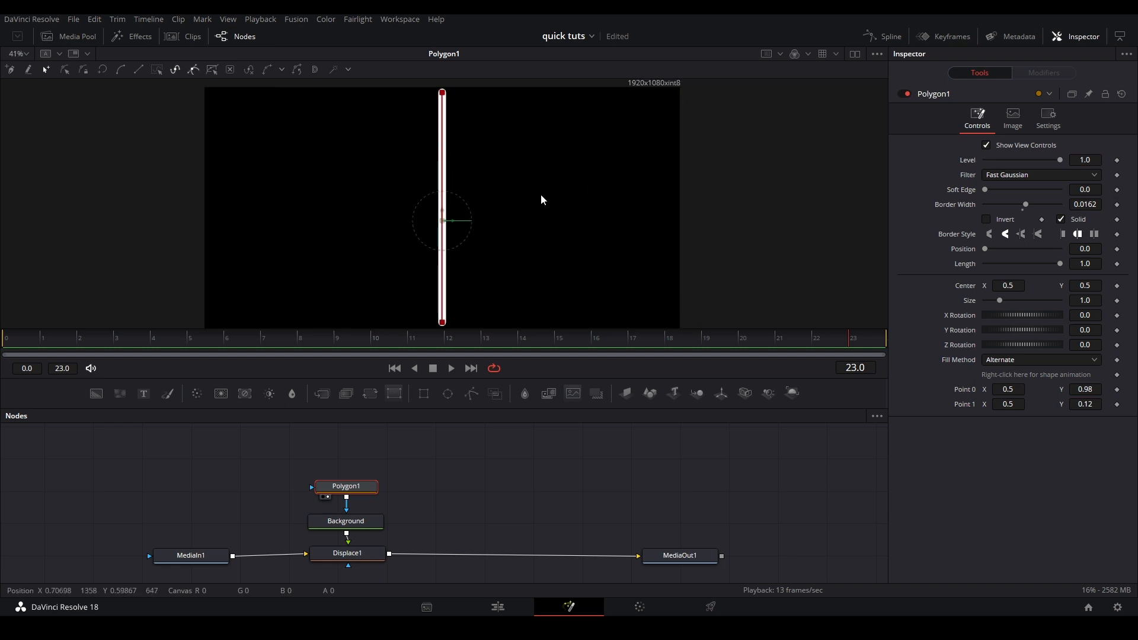
View the Background node's output and change its type from solid color to Gradient.
click(378, 522)
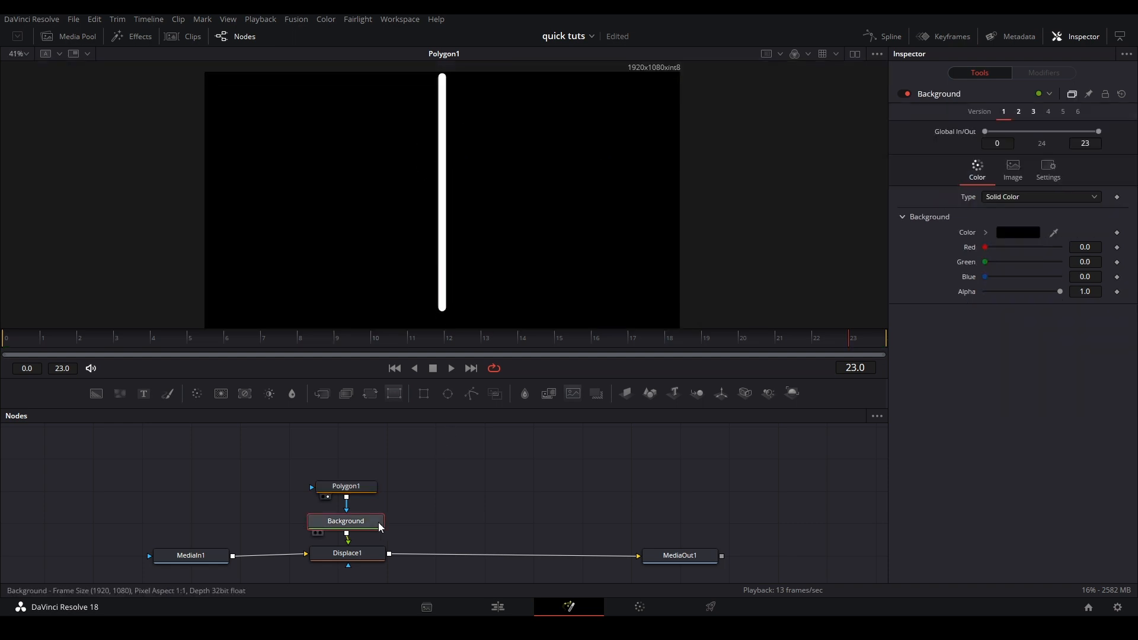
key(1)
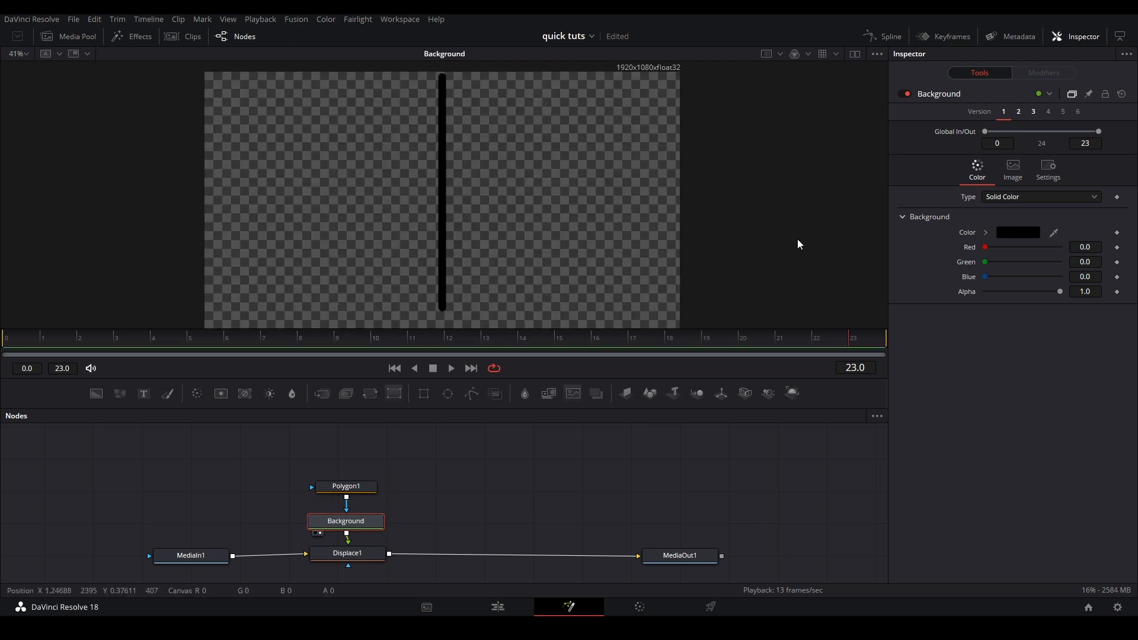
click(988, 200)
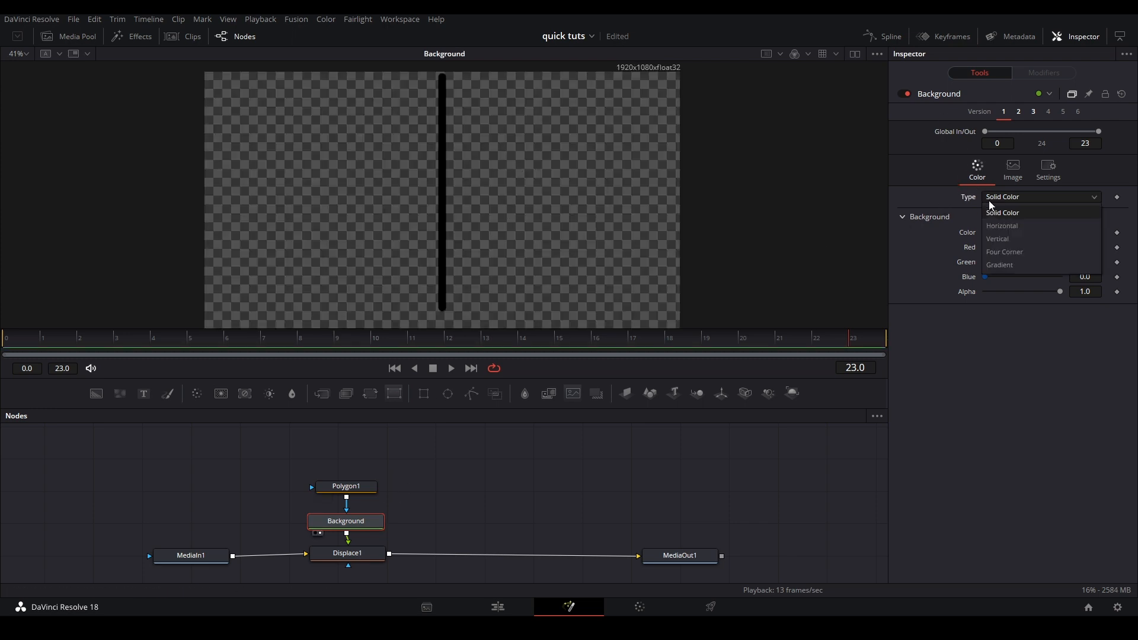
click(1018, 264)
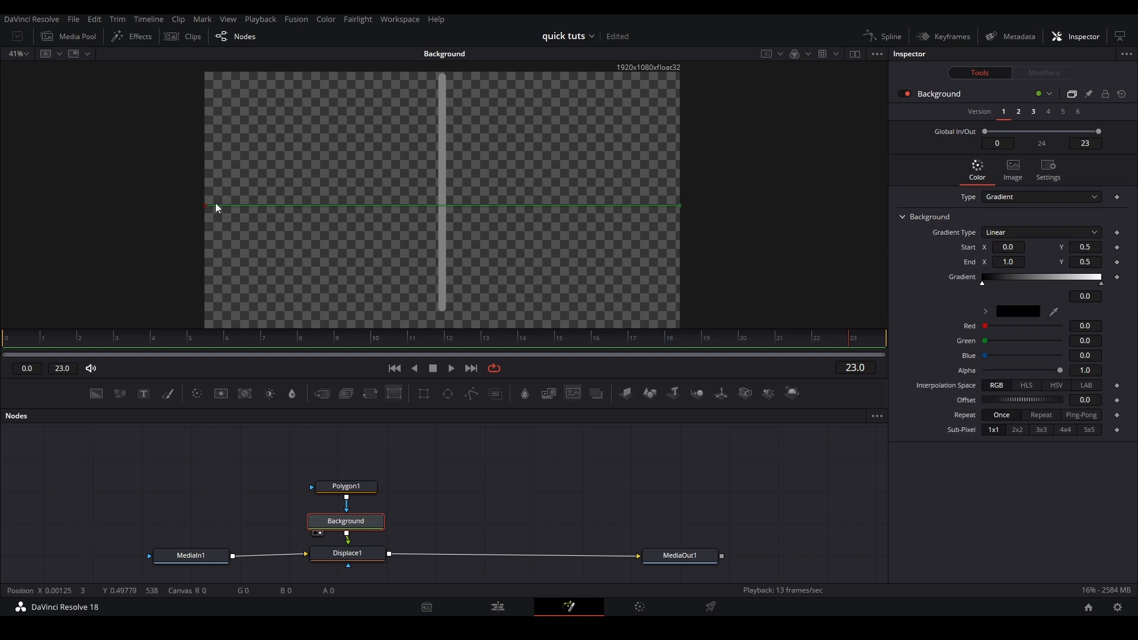
Place the gradient's start near the line's upper end, about (0.505, 0.94), and its end near the lower end, about (0.501, 0.142).
drag(216, 208, 443, 87)
drag(679, 205, 442, 307)
click(442, 299)
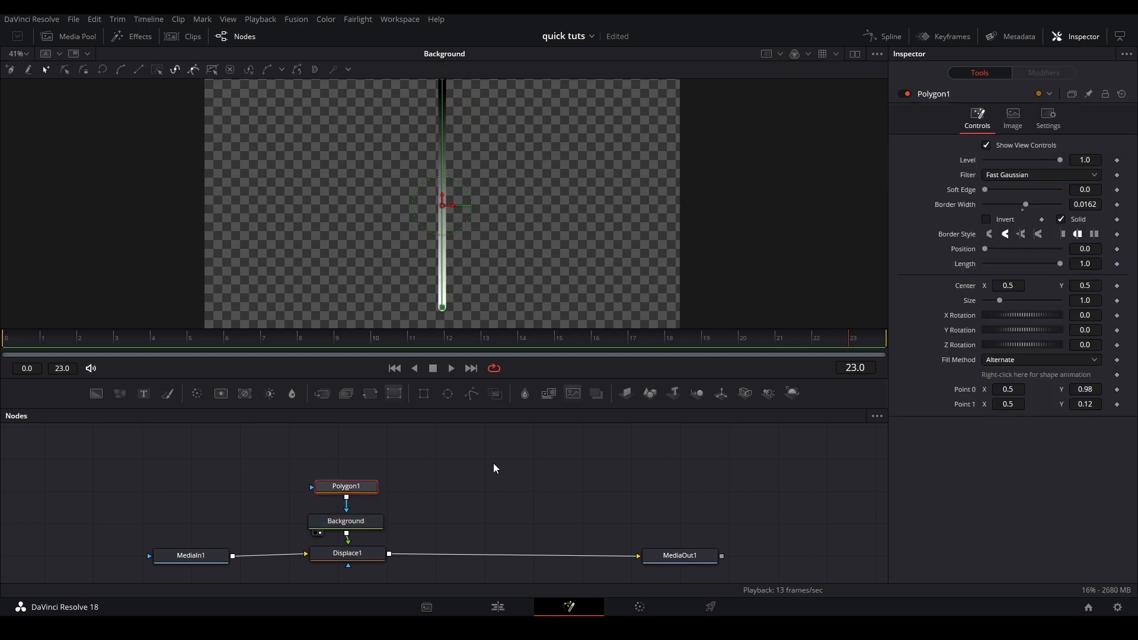
Pin the settings of both the Background and Polygon1 nodes in the Inspector.
click(377, 521)
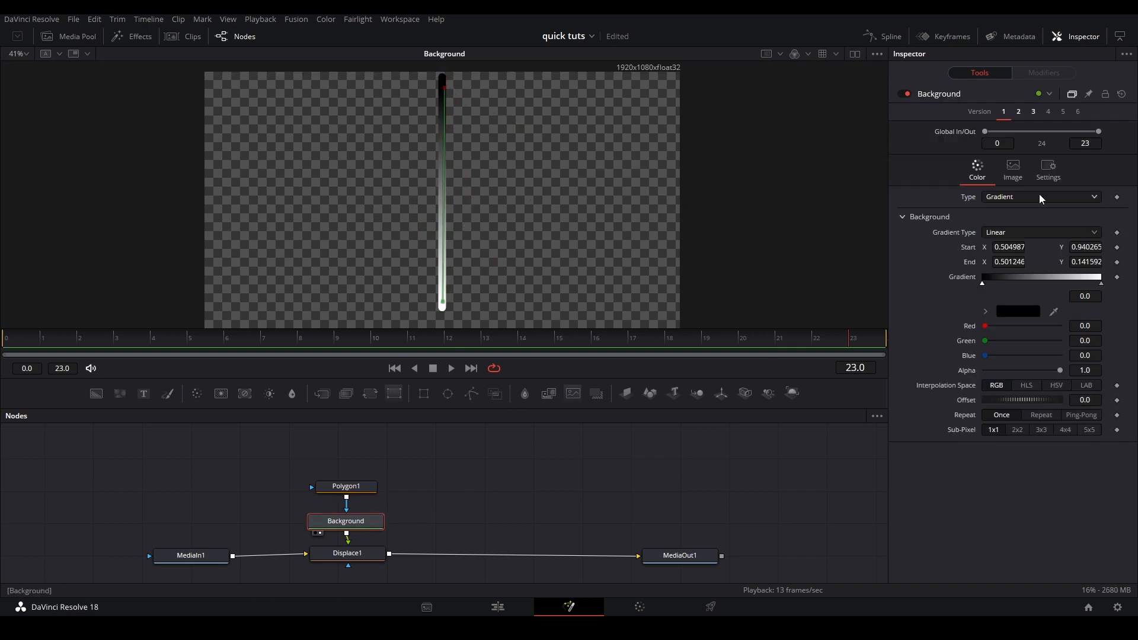
click(1089, 95)
click(371, 490)
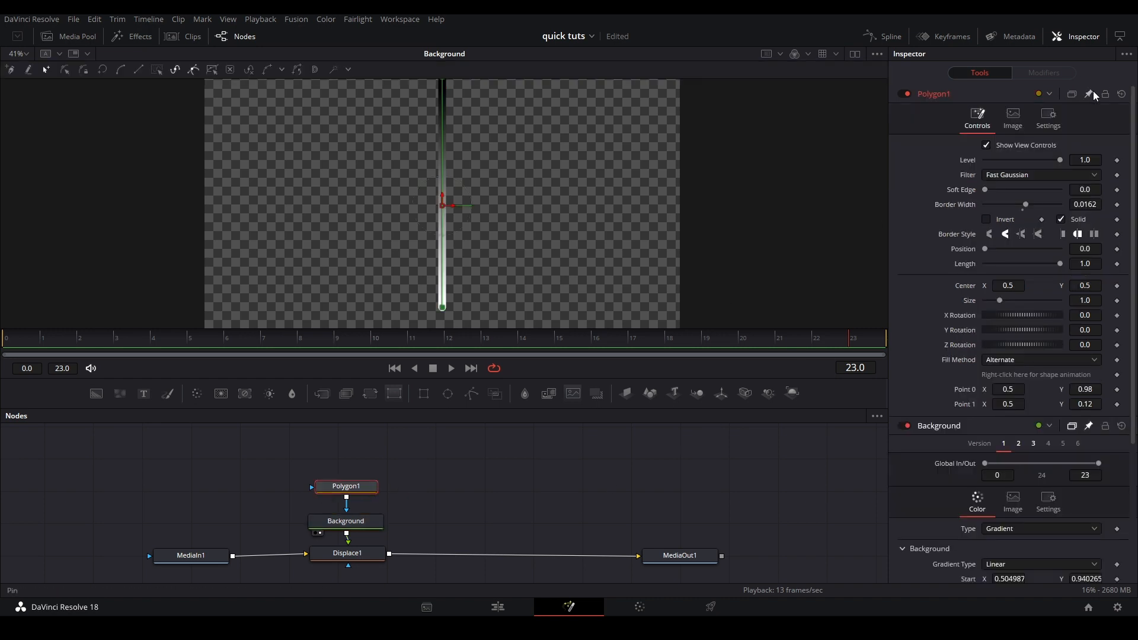
Add an expression to the gradient's Start position and link it to Polygon1.Point0.
scroll(979, 361, down, 3)
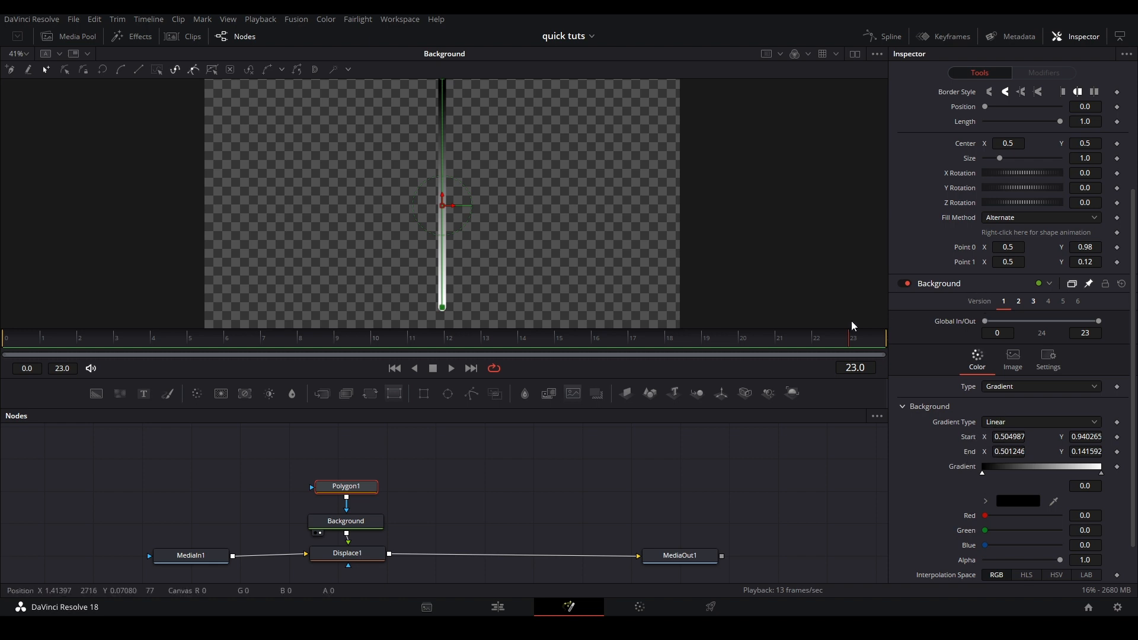
scroll(652, 237, up, 1)
scroll(651, 237, down, 1)
click(1008, 437)
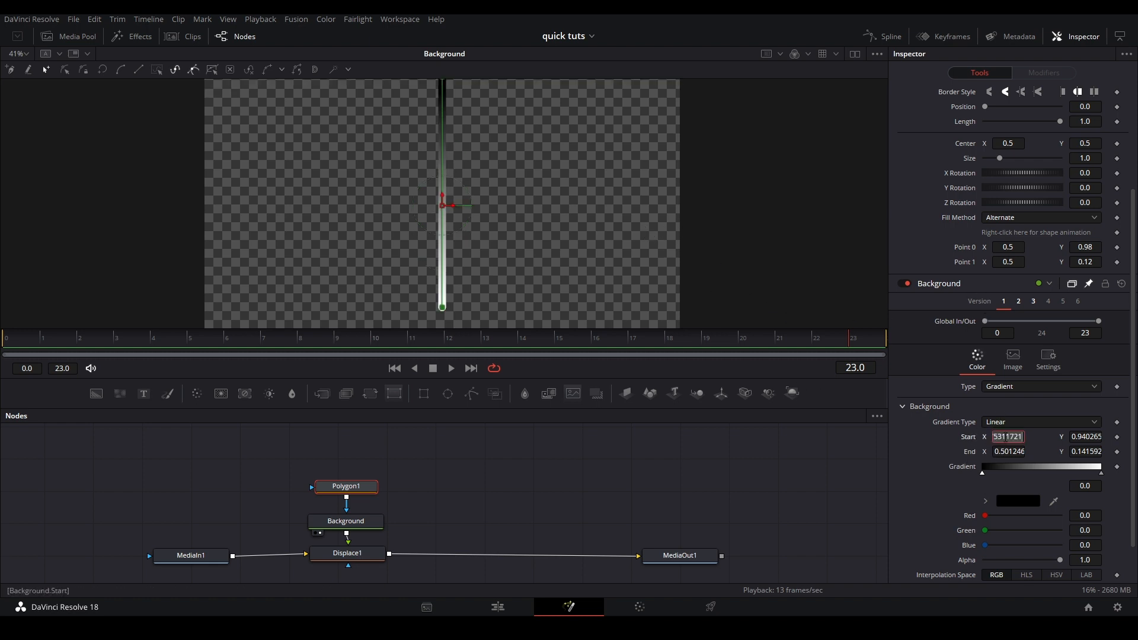
text(=)
key(Tab)
drag(987, 452, 990, 414)
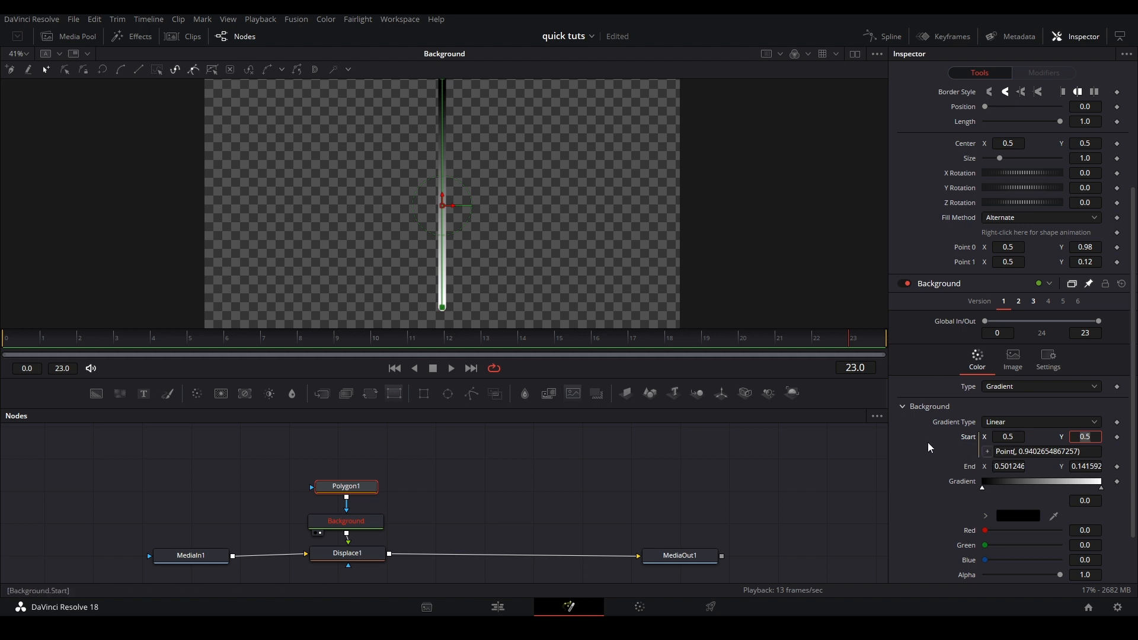
mouse_move(982, 489)
mouse_down()
mouse_move(1007, 495)
mouse_move(982, 492)
mouse_up()
drag(987, 451, 1008, 247)
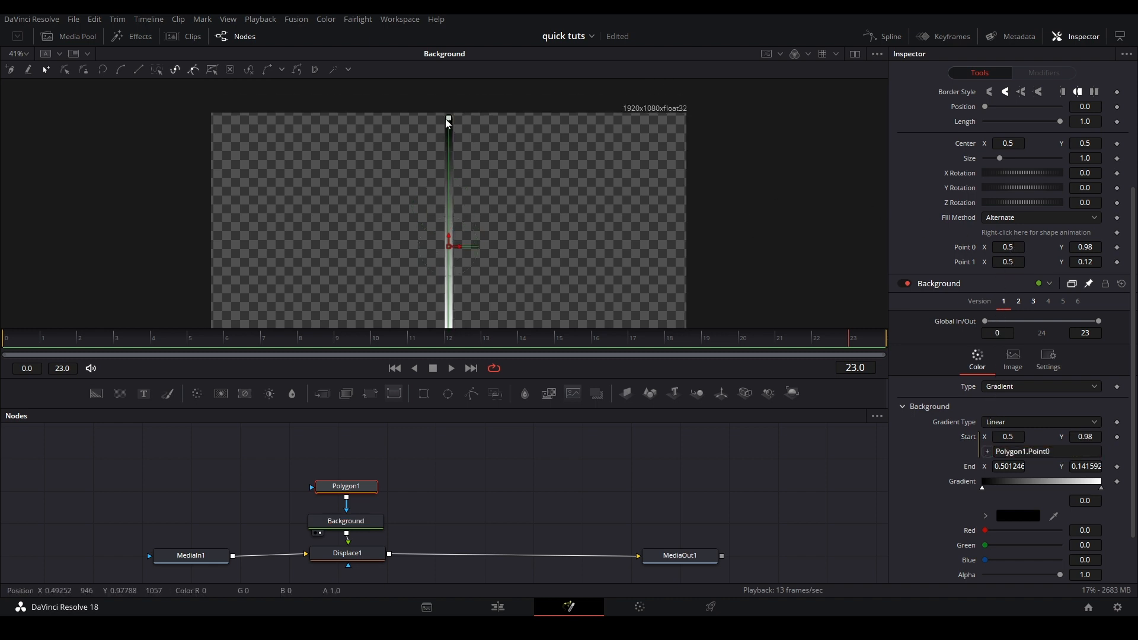
Test the gradient start link by moving the line's upper point around, and undo the moves.
drag(450, 120, 591, 170)
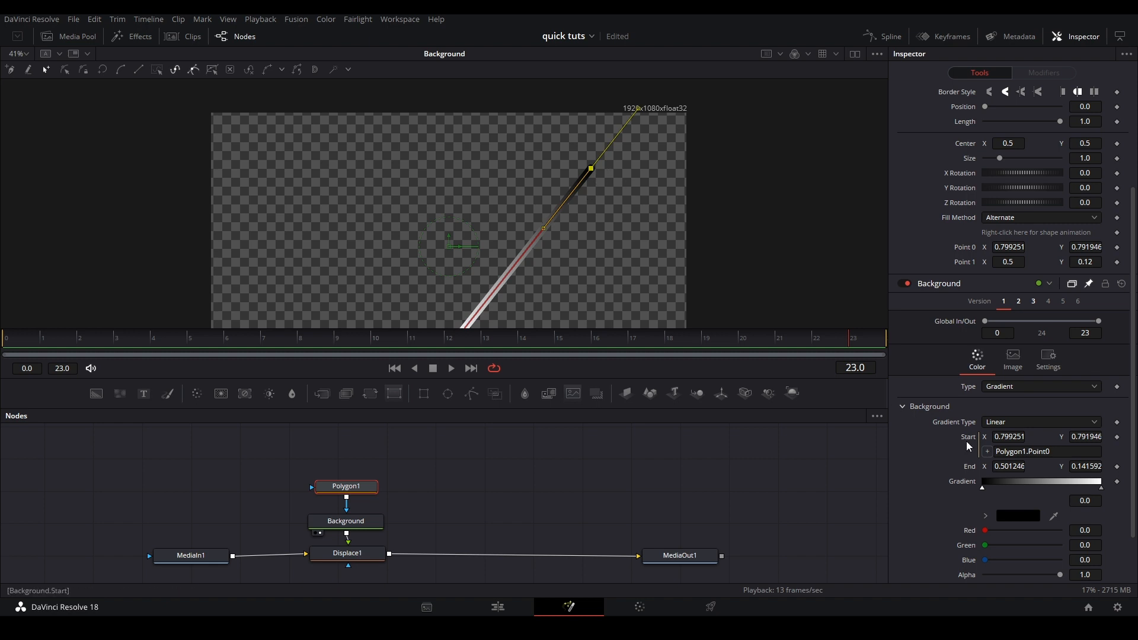
drag(590, 170, 310, 151)
key(ctrl+z)
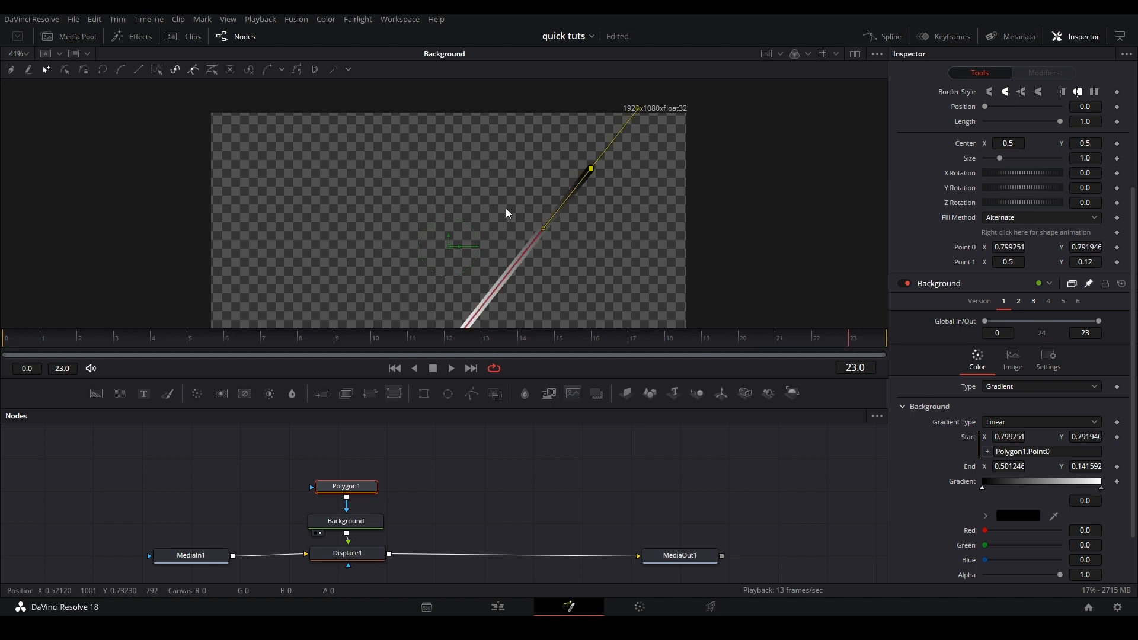
key(ctrl+z)
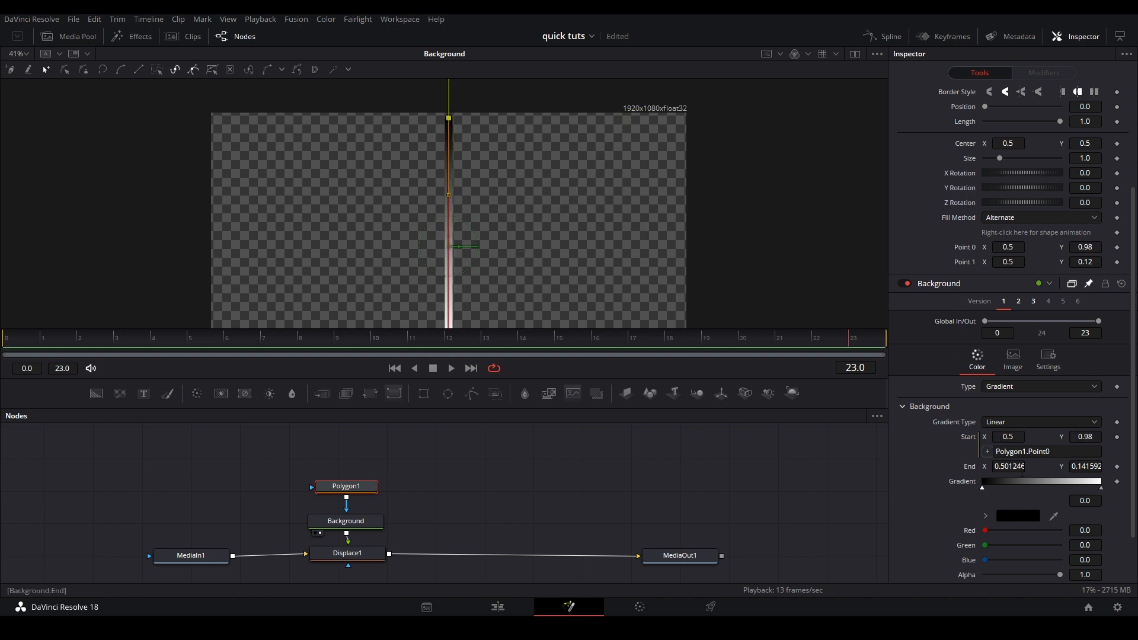
Link the gradient's End position to Polygon1.Point1 with an expression, and test it with a temporary move of the line's lower point.
click(1021, 472)
text(=)
key(Return)
drag(987, 480, 1005, 262)
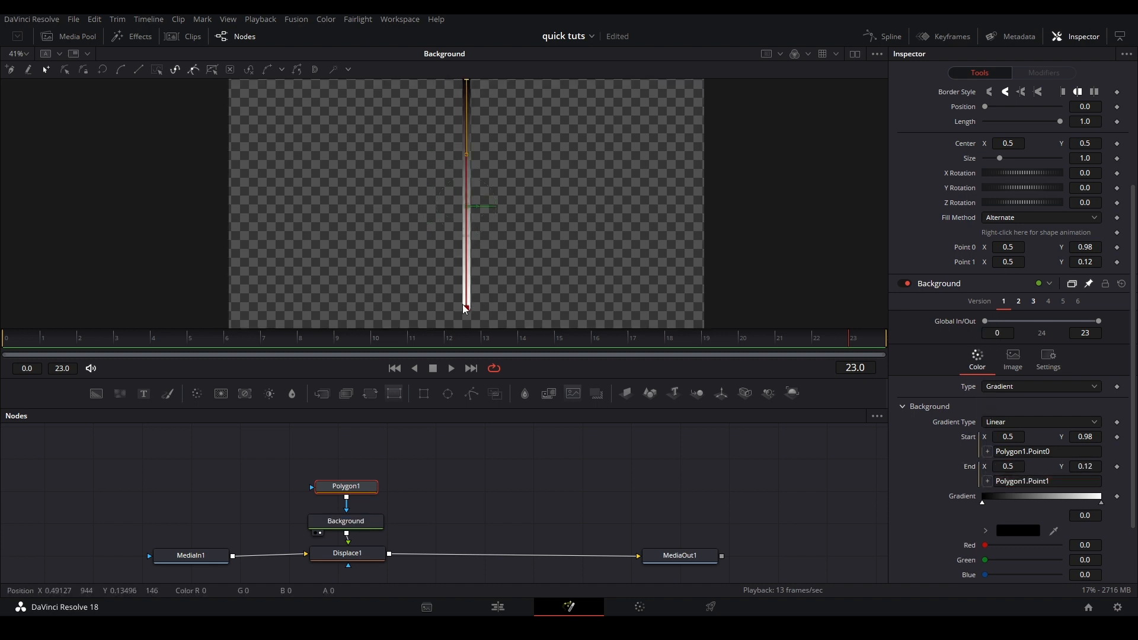
drag(462, 304, 338, 297)
key(ctrl+z)
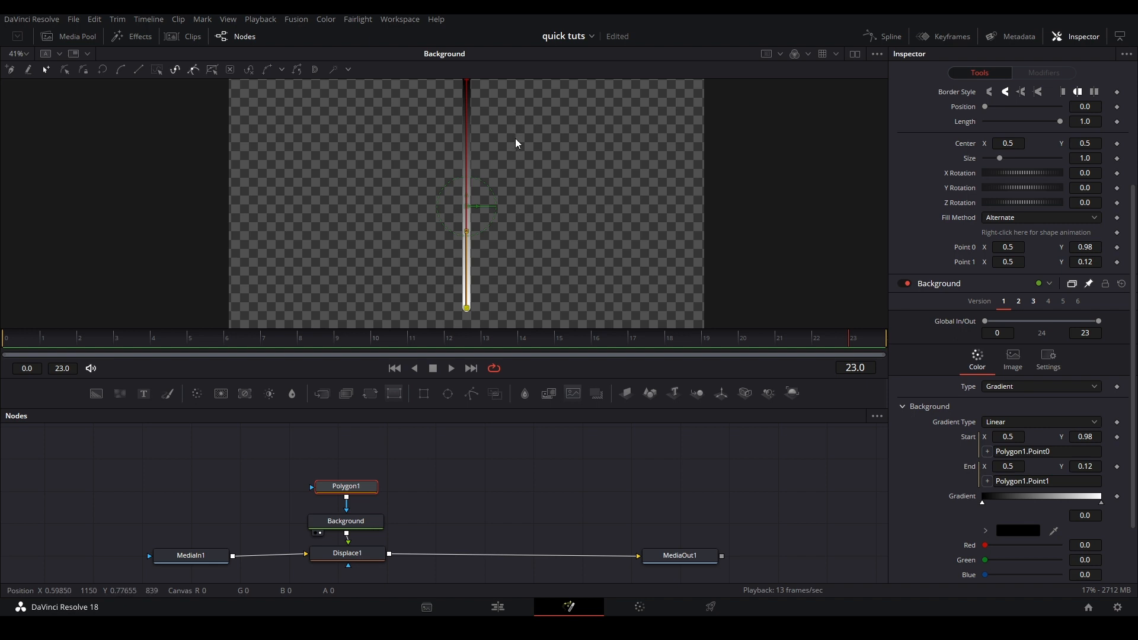
Show Displace1's output in the viewer and select the Polygon1 node for adjustment over the image.
click(358, 553)
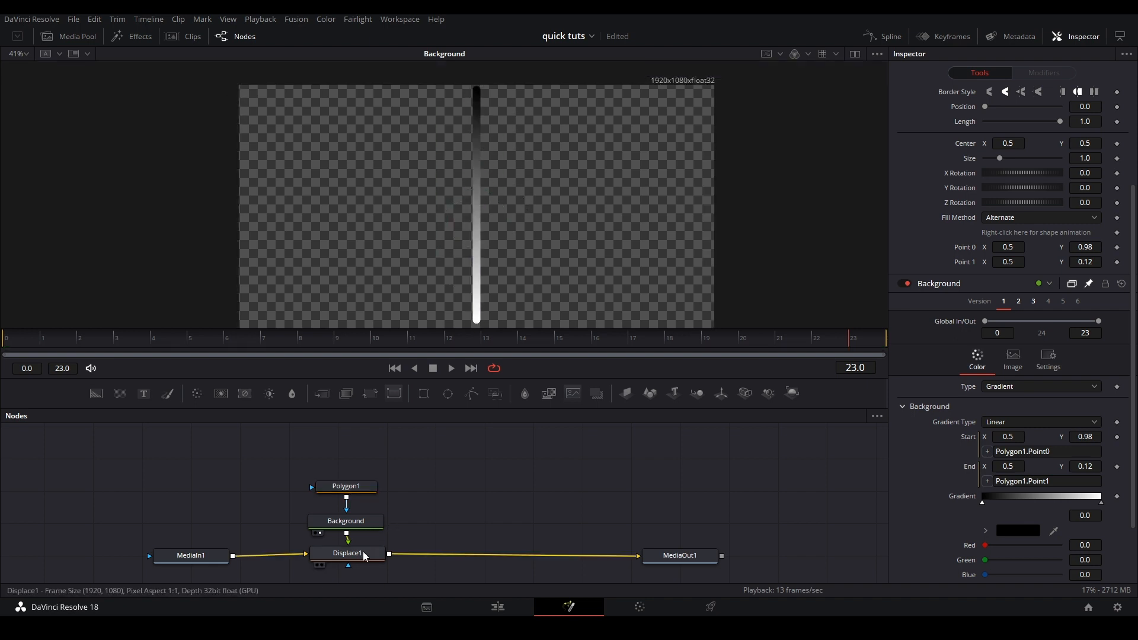
click(365, 556)
key(1)
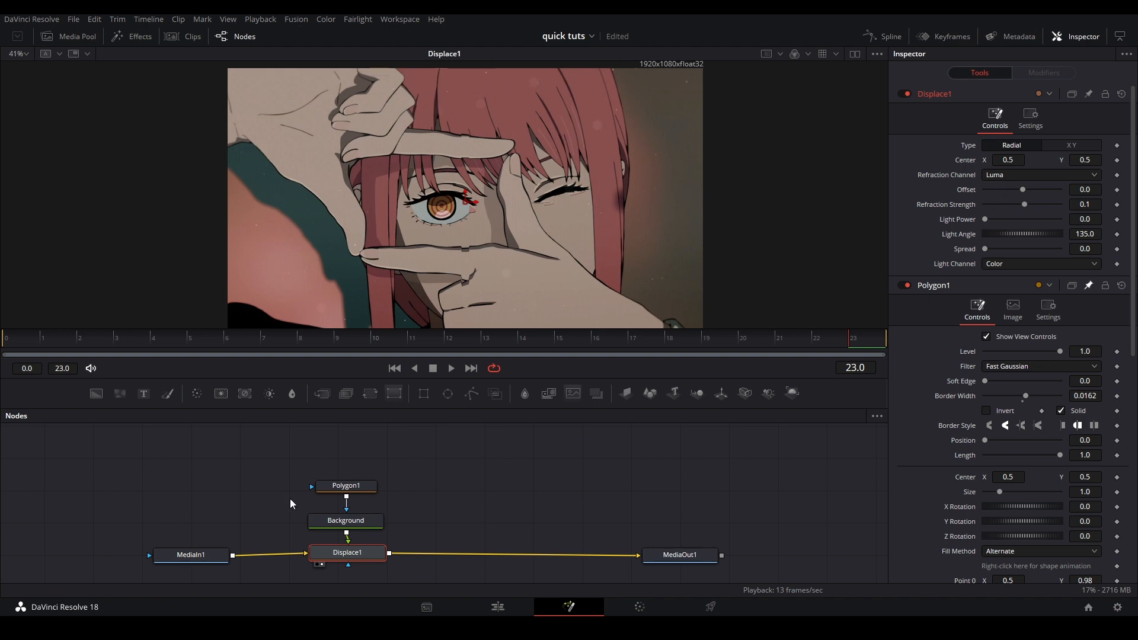
click(350, 485)
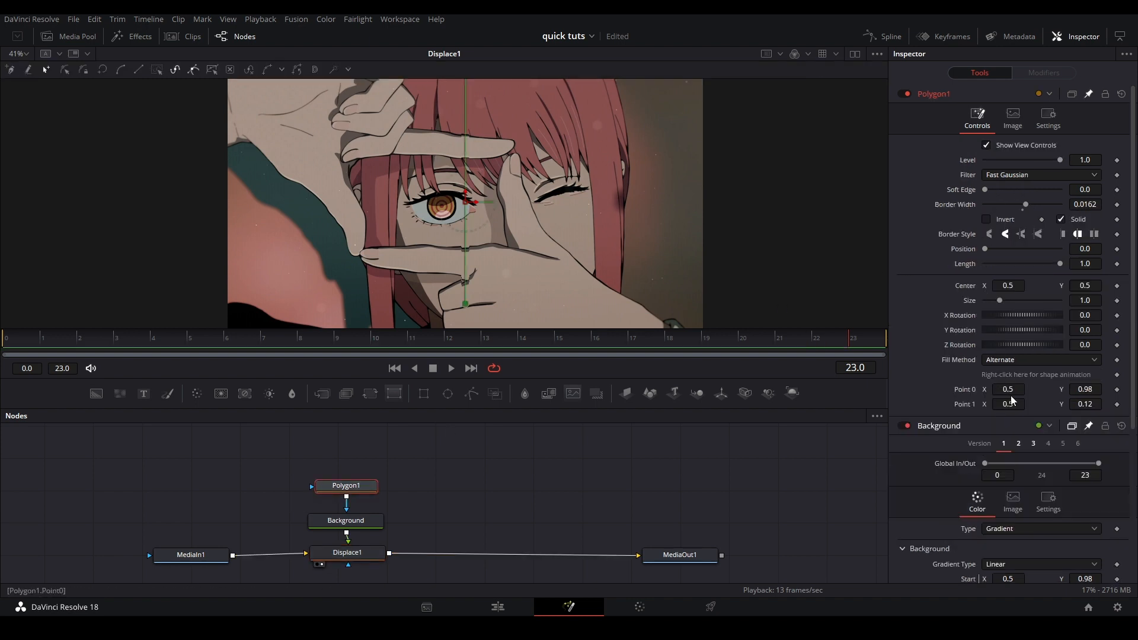
Link Polygon1's Point 0 to Displace1.Center with an expression, and move the displacement center to about X 0.42, Y 0.84.
click(347, 552)
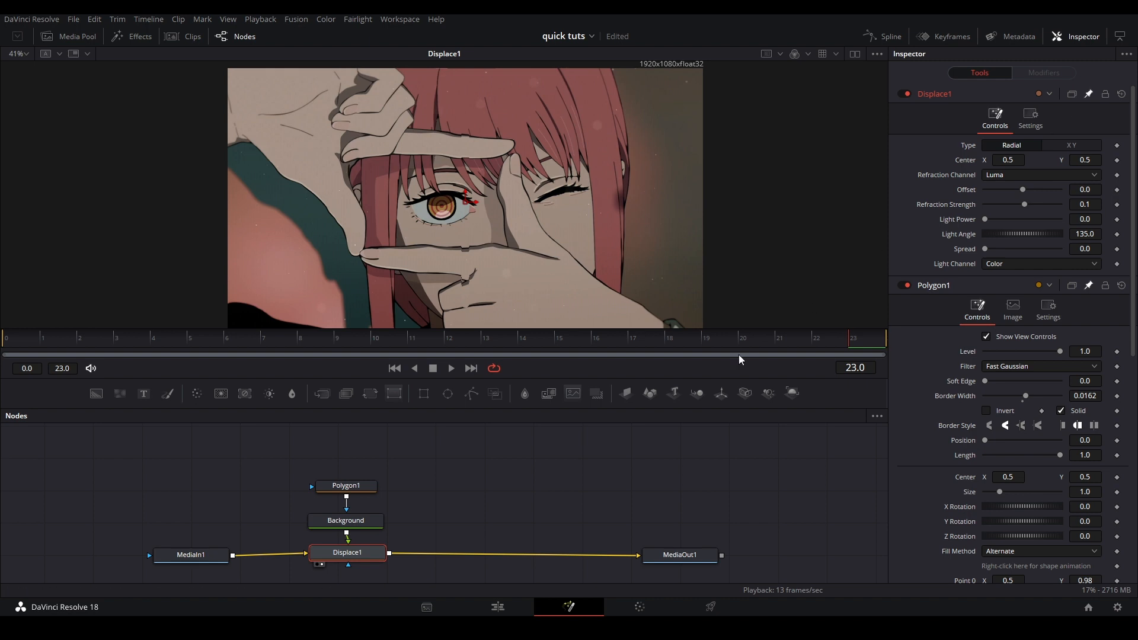
scroll(1076, 492, down, 5)
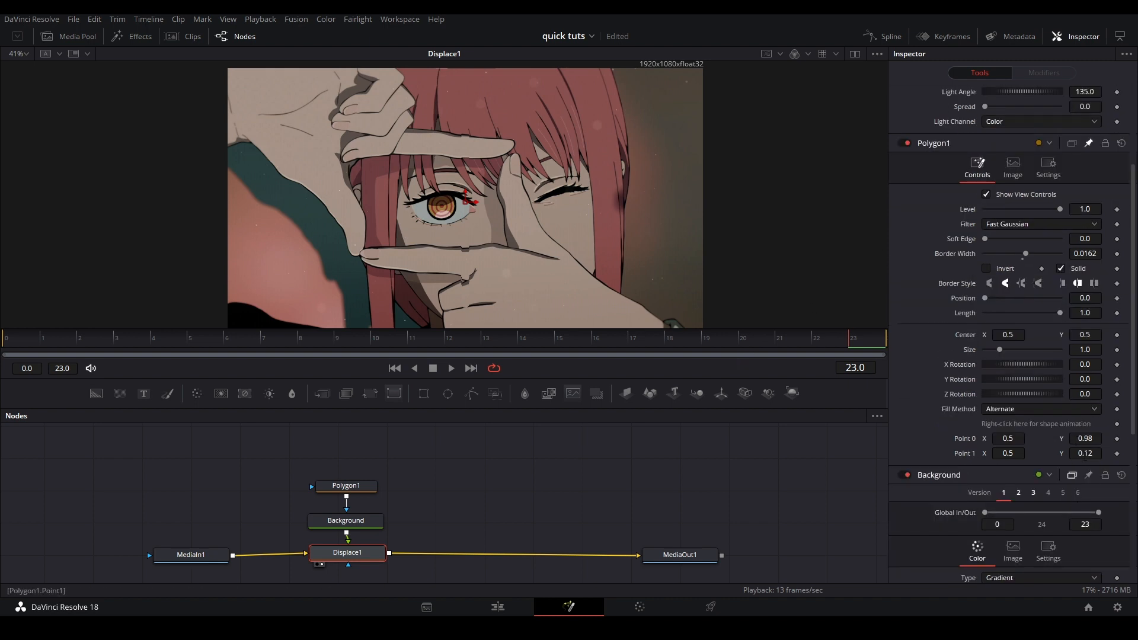
scroll(1007, 450, up, 3)
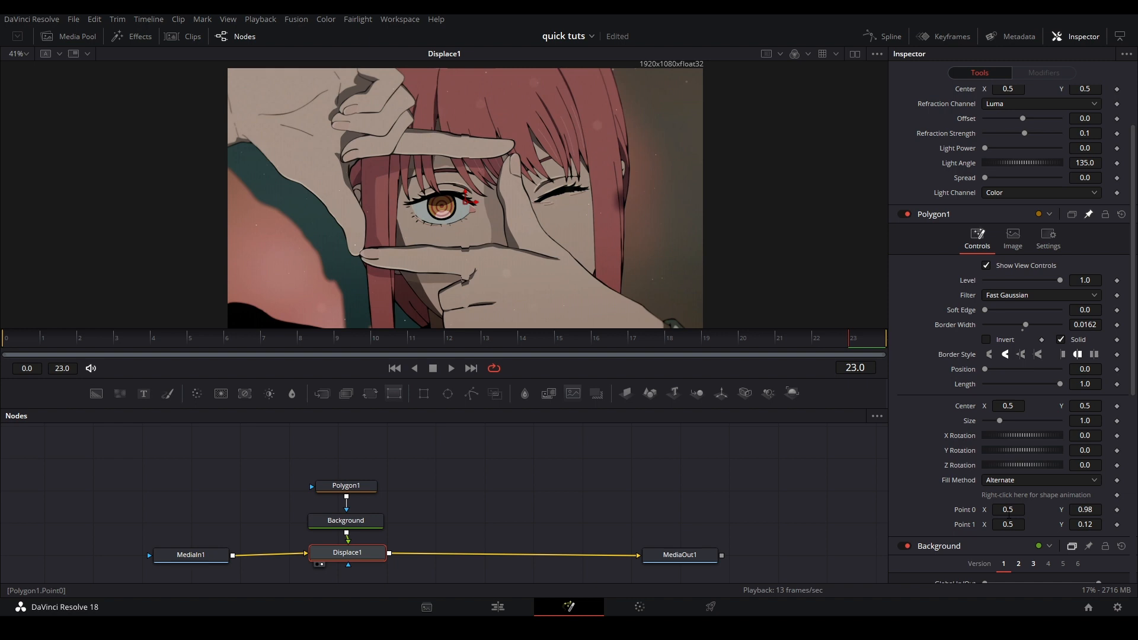
click(1010, 510)
text(=)
key(Return)
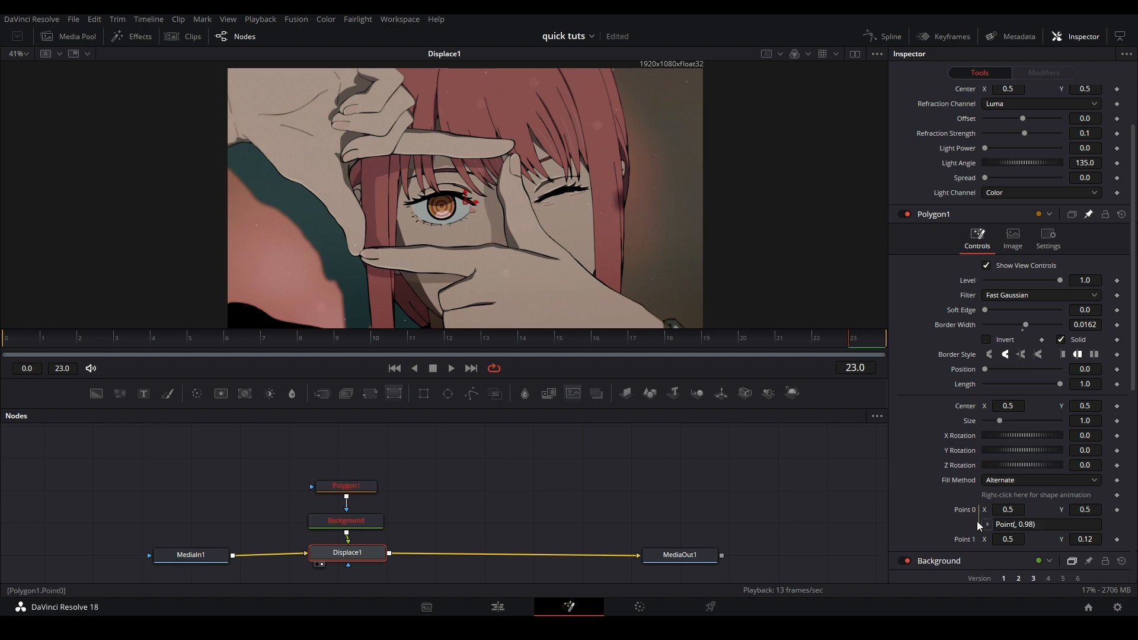
drag(987, 524, 1006, 165)
scroll(1001, 88, up, 3)
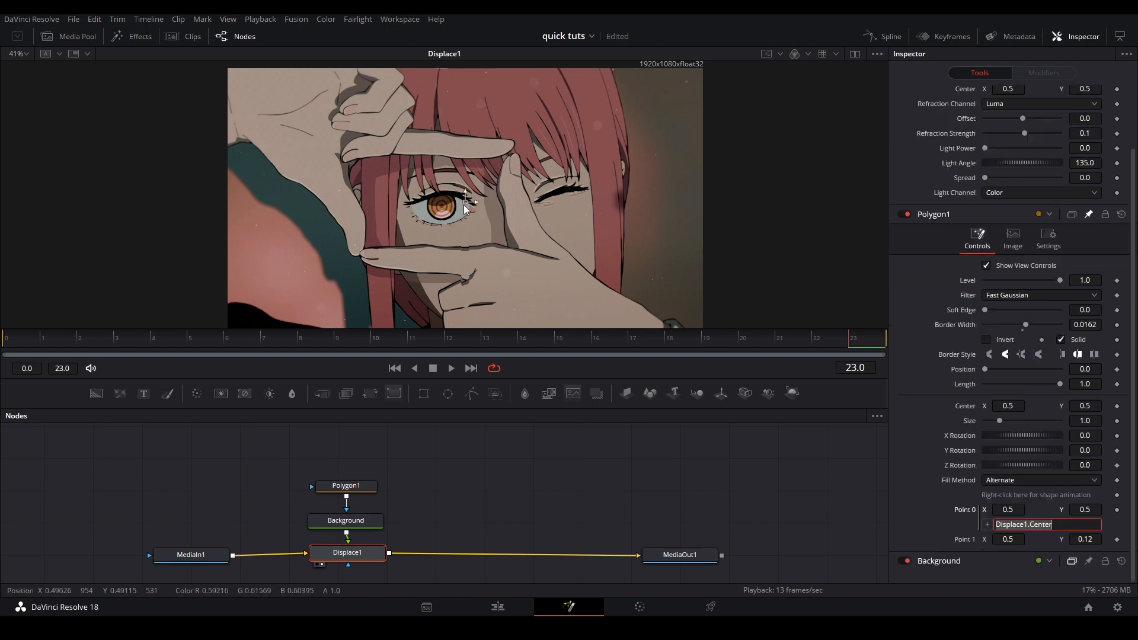
drag(613, 155, 425, 117)
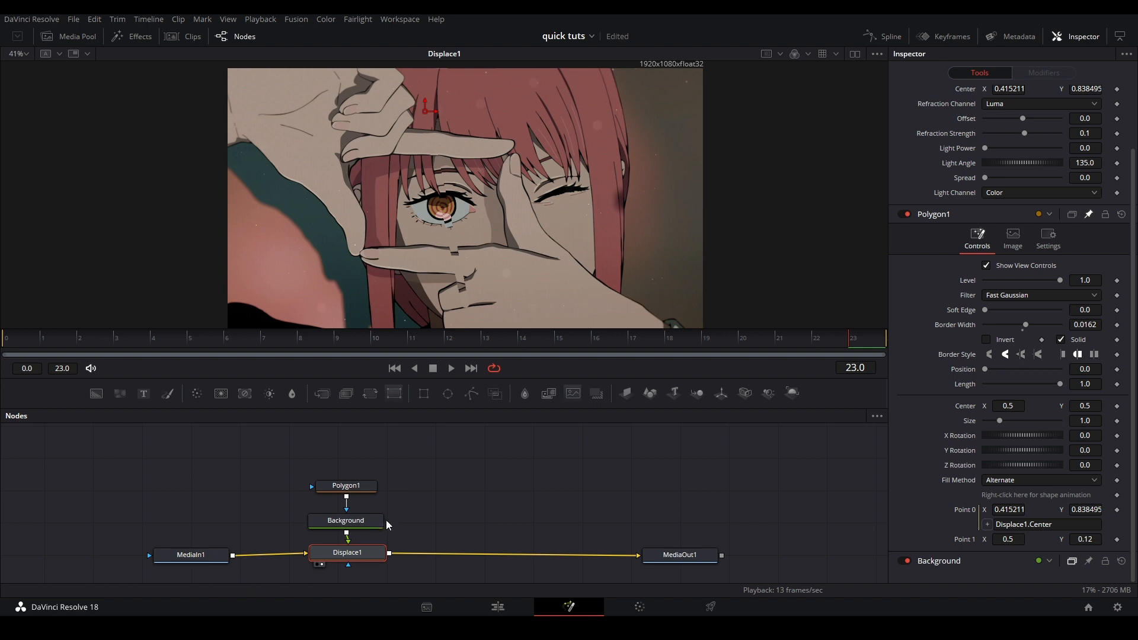
Tune the smear with Polygon1 Soft Edge 0.0252 and Border Width 0.089, and Displace1 Spread 3.0 and Refraction Strength 1.65.
click(350, 486)
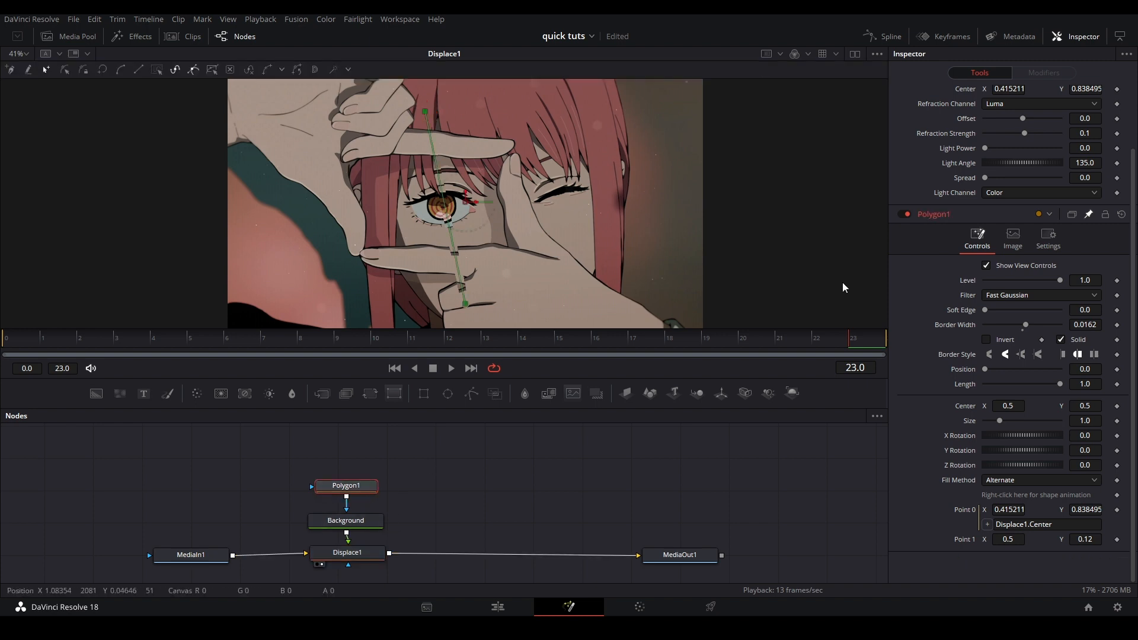
mouse_move(988, 310)
mouse_down()
mouse_move(1015, 311)
mouse_move(996, 310)
mouse_up()
scroll(994, 183, up, 3)
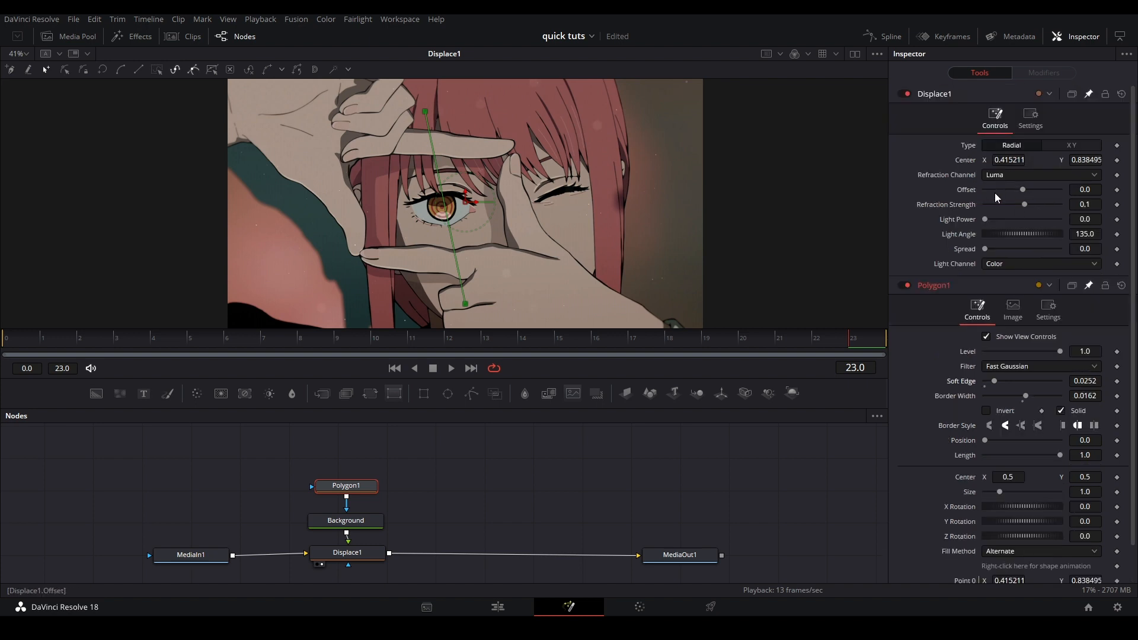
drag(985, 249, 1061, 249)
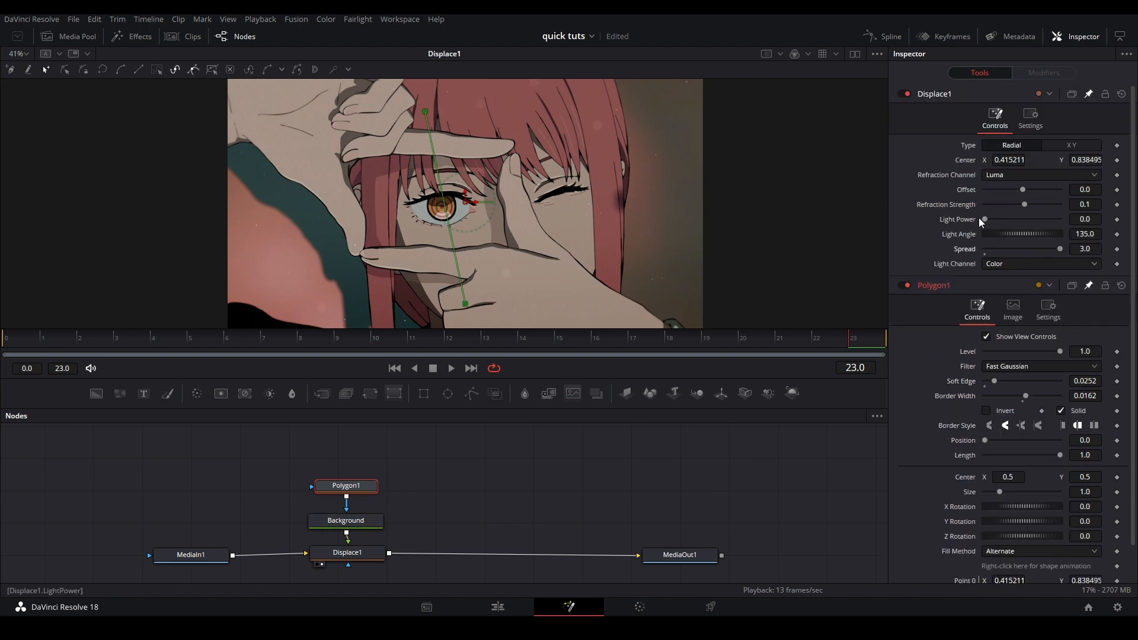
drag(1025, 396, 1039, 395)
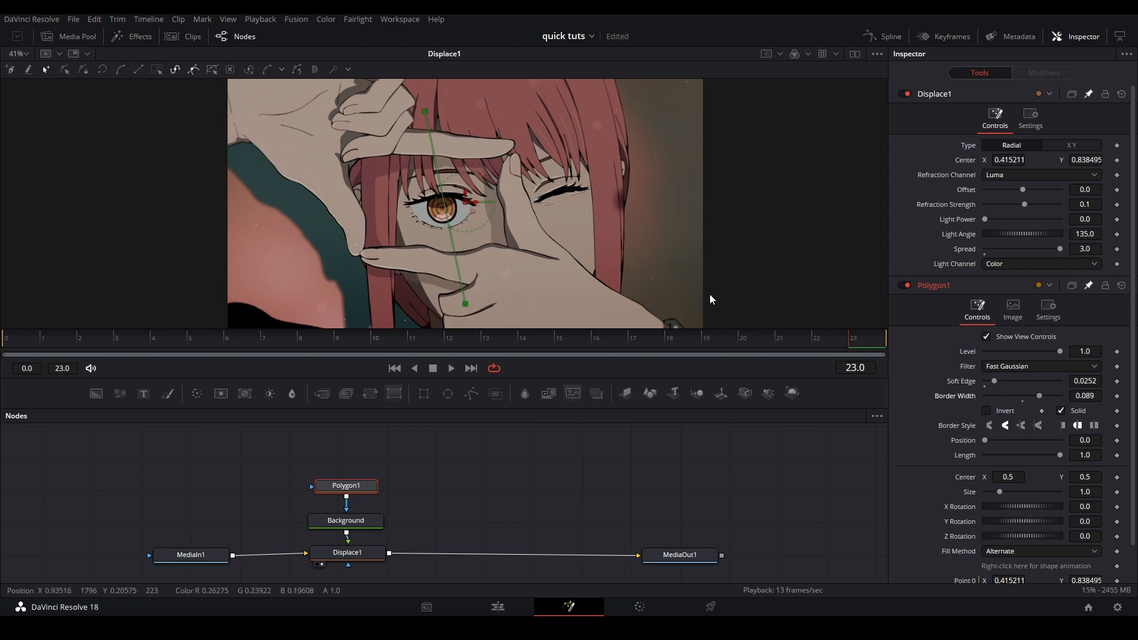
drag(1025, 204, 1053, 205)
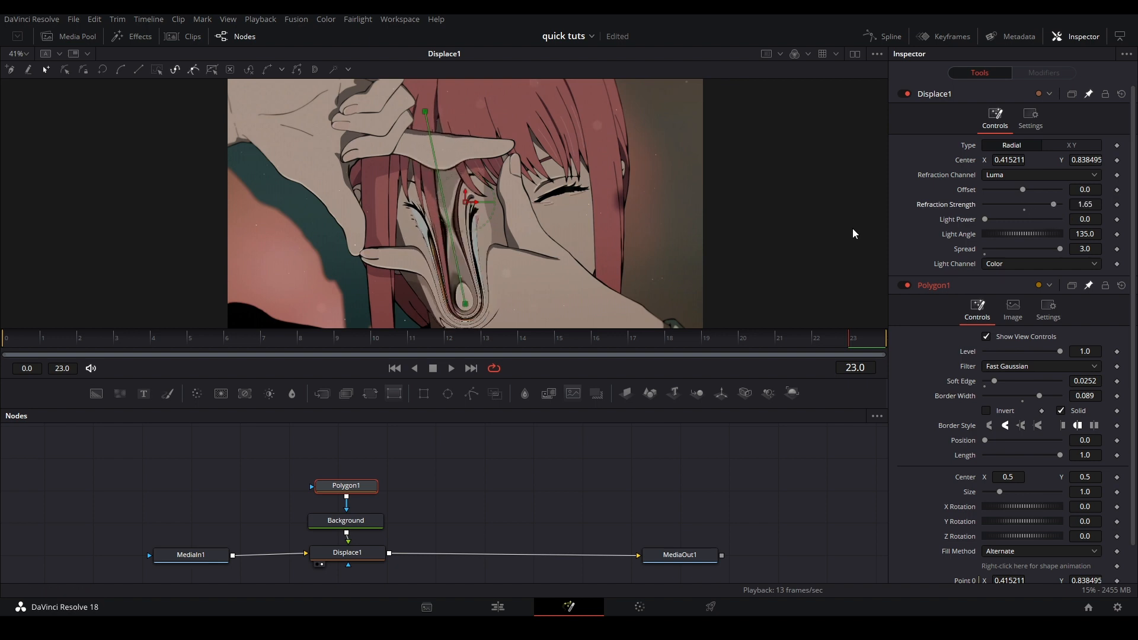
click(425, 111)
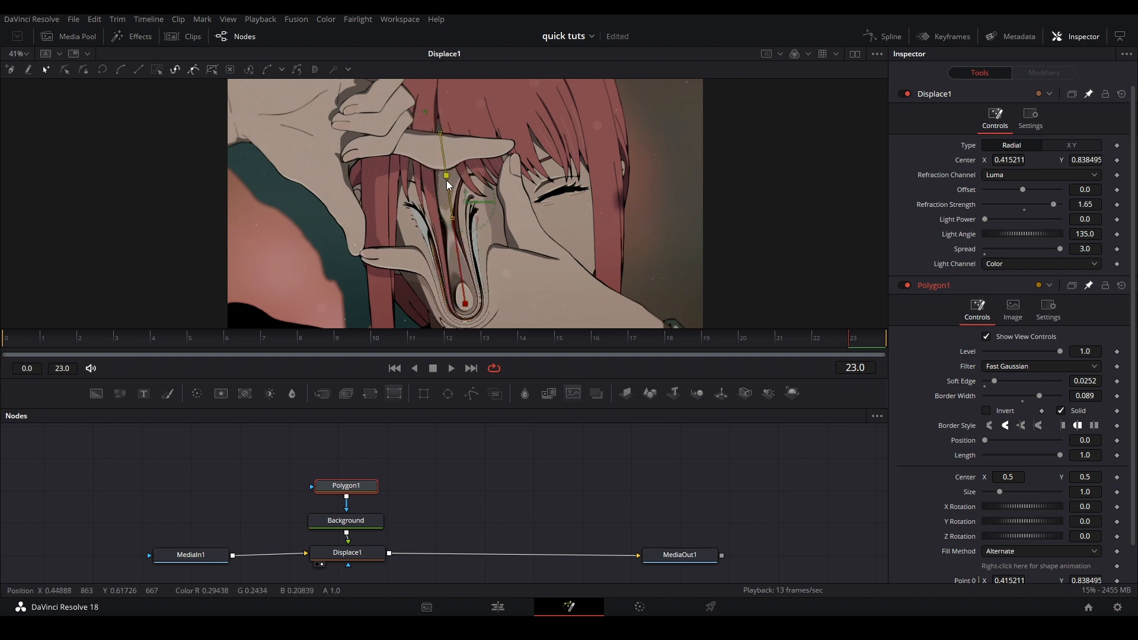
click(589, 460)
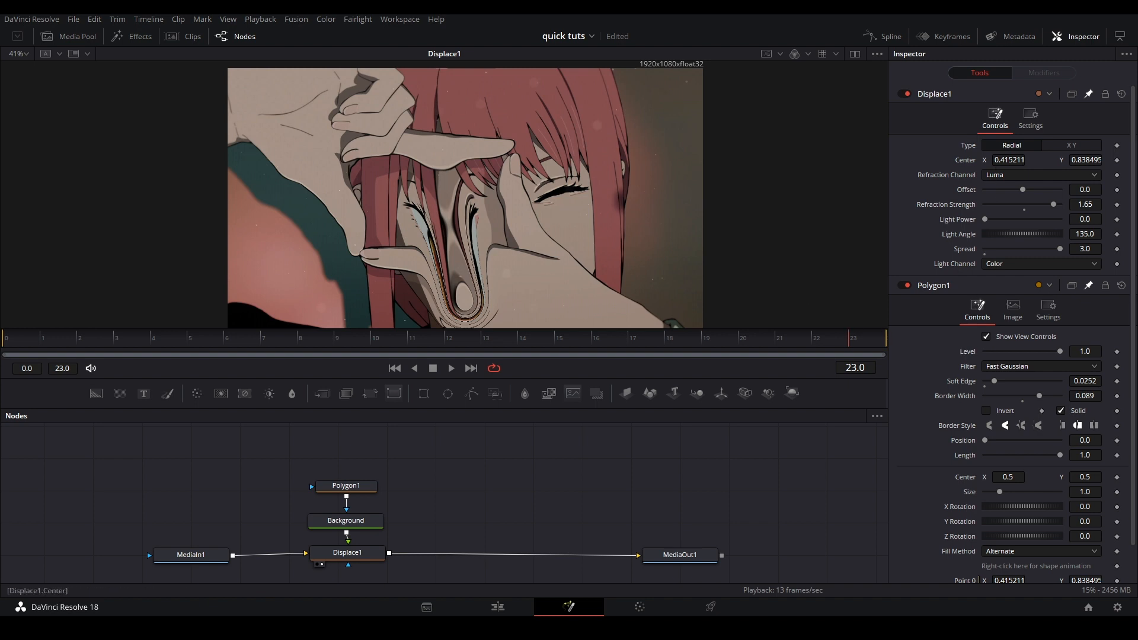
scroll(1007, 297, down, 2)
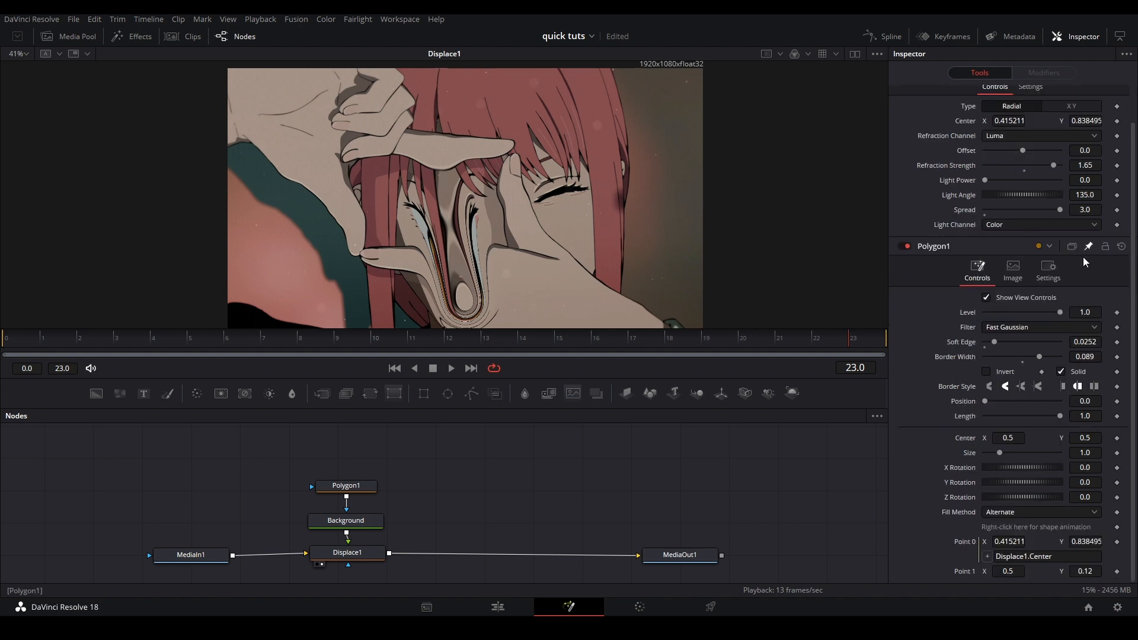
scroll(1085, 257, up, 2)
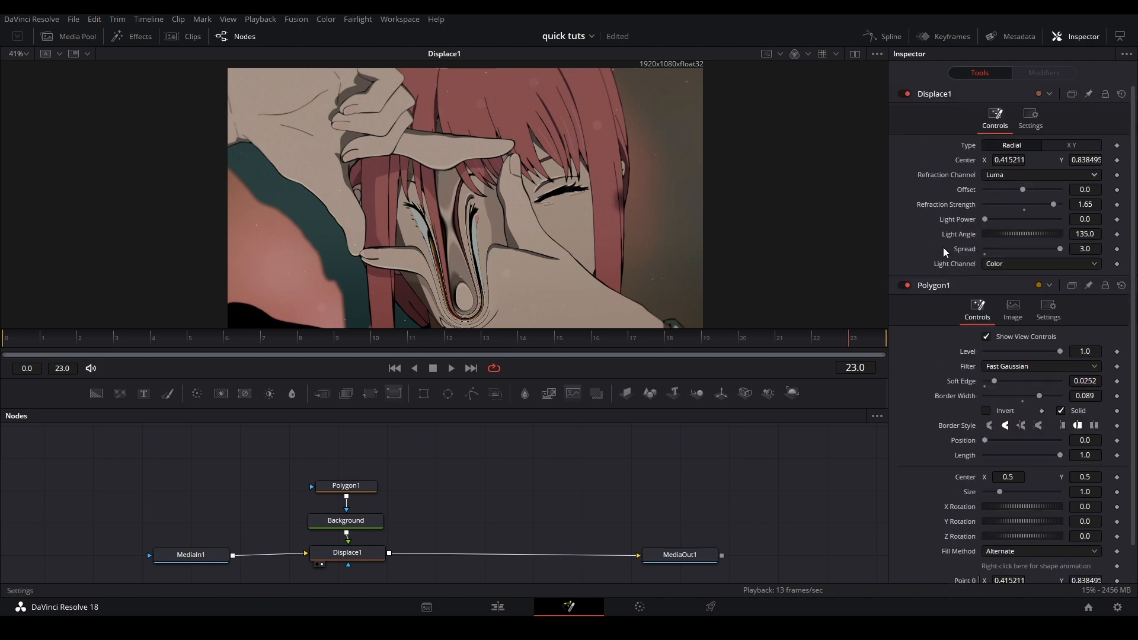
scroll(437, 465, down, 2)
Create a macro from the Polygon1, Background and Displace1 nodes and name it Smear TUT.
drag(437, 569, 338, 443)
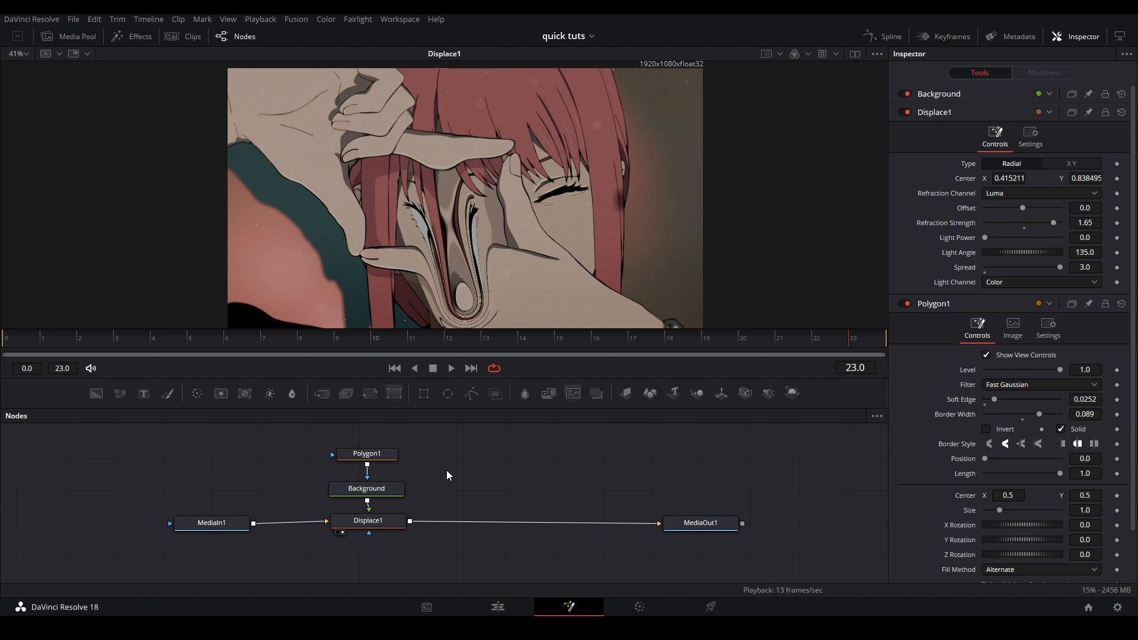
drag(311, 426, 407, 538)
right_click(392, 527)
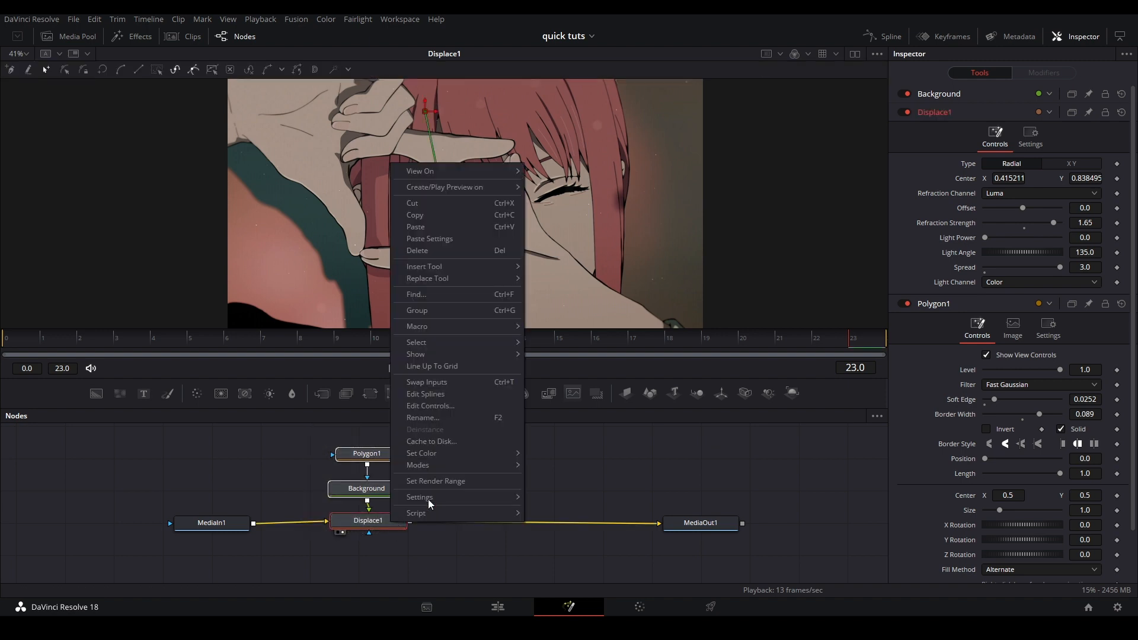
mouse_move(510, 327)
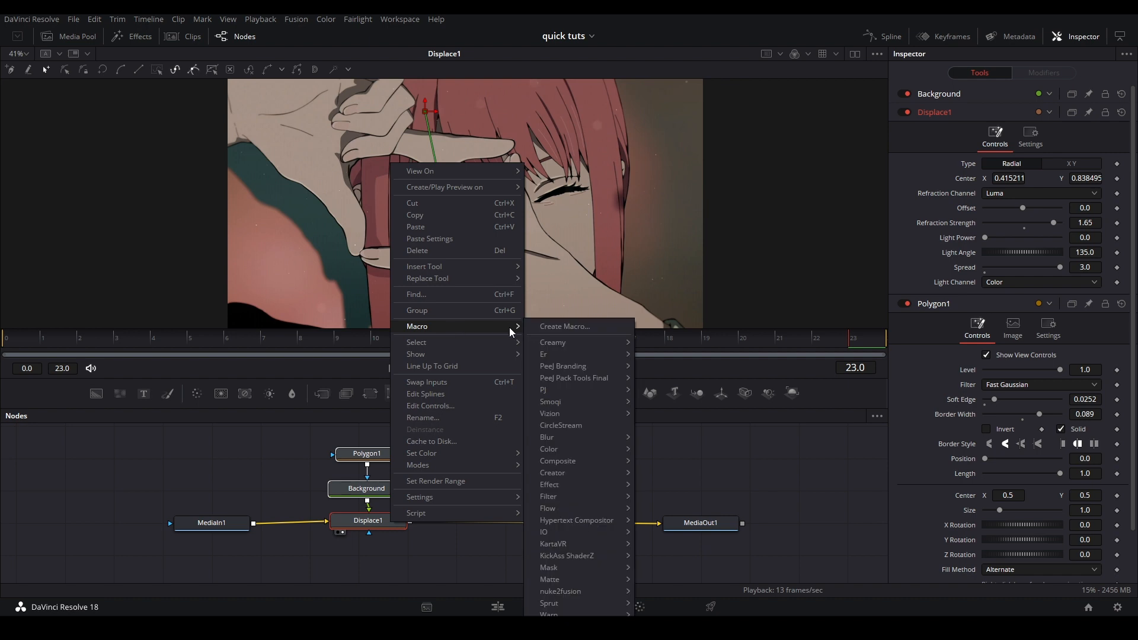
click(546, 330)
double_click(339, 84)
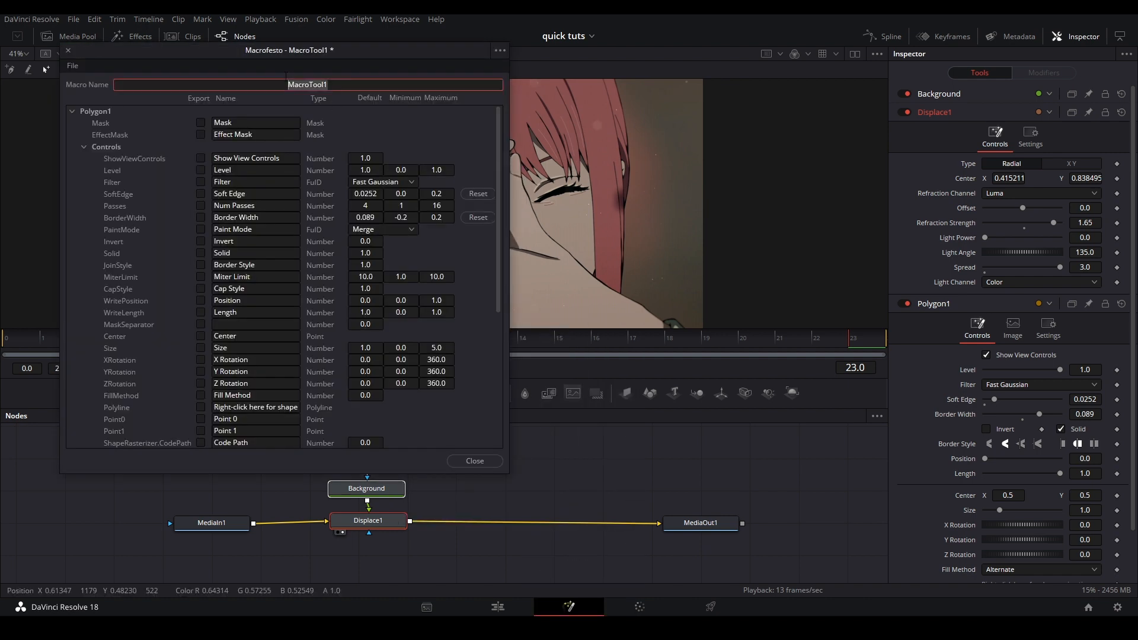
text(Smear TUT)
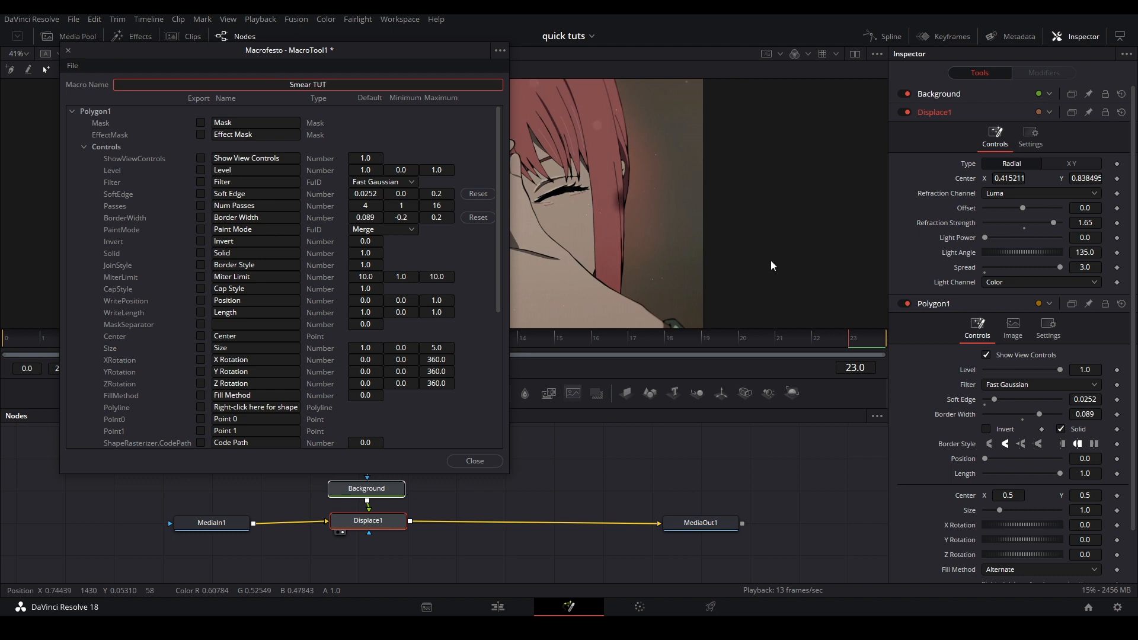
Export Polygon1's SoftEdge, BorderWidth and Point1 controls in the macro.
click(72, 112)
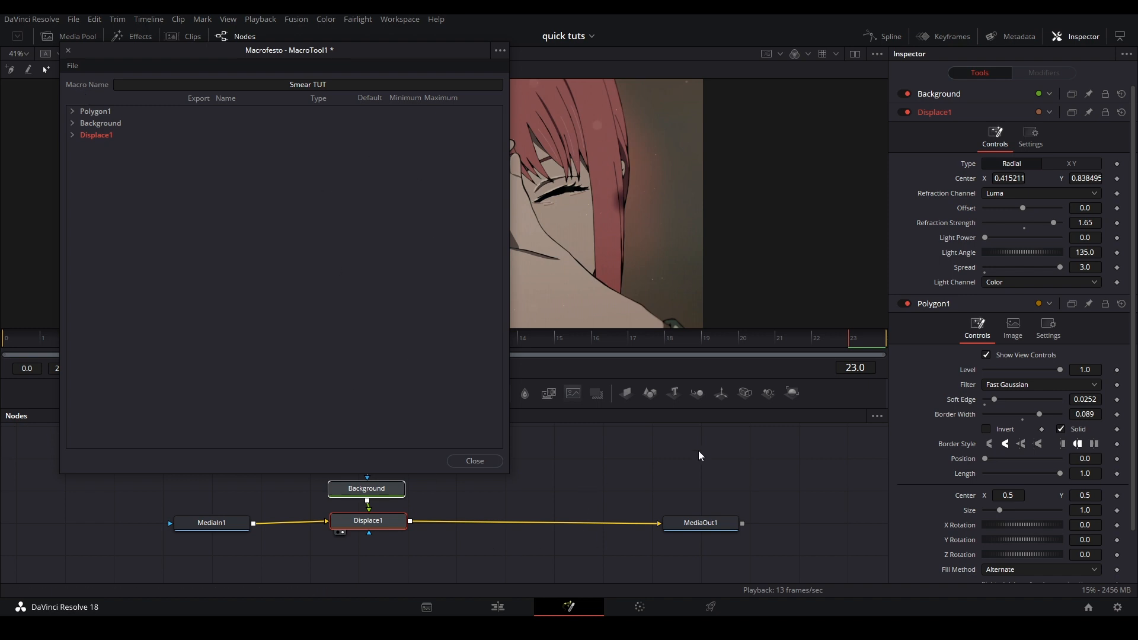
click(466, 486)
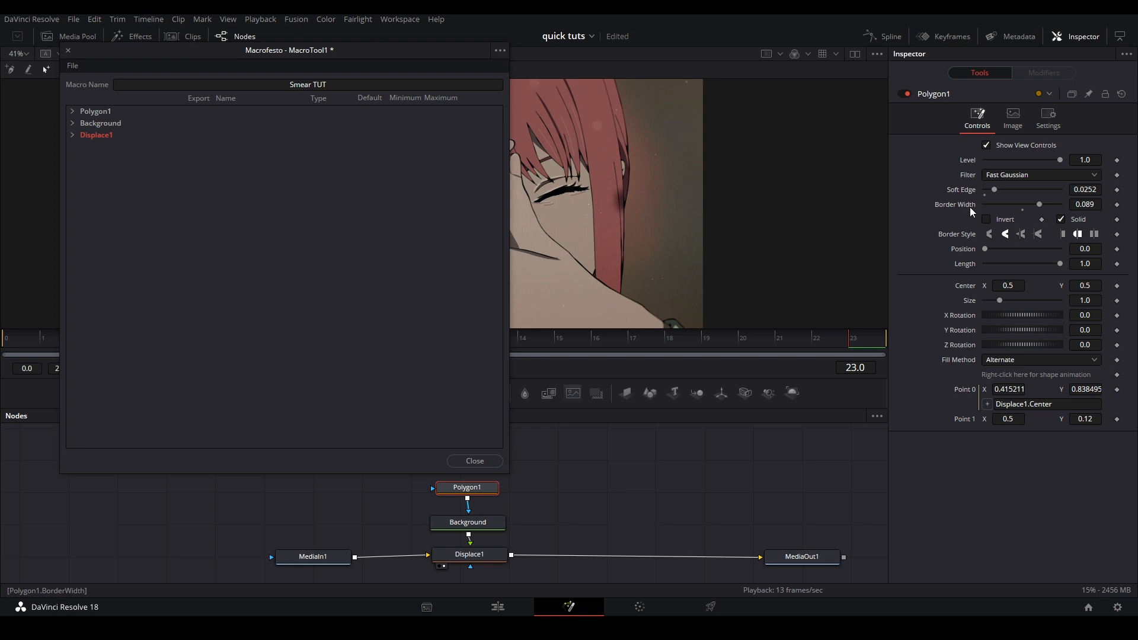
click(72, 111)
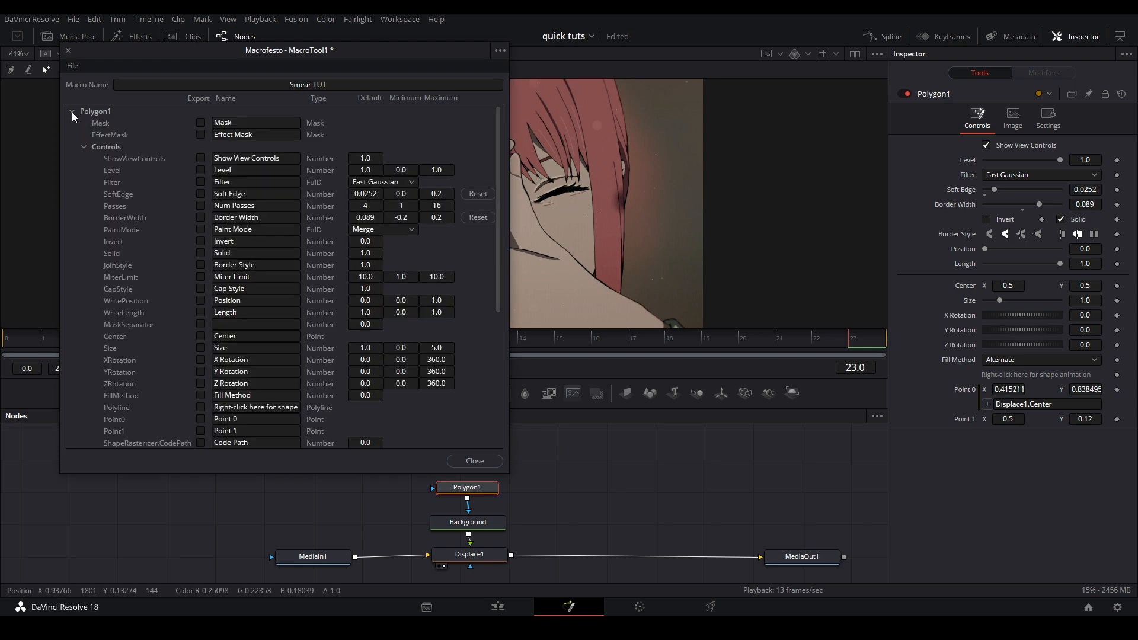
click(201, 194)
scroll(206, 366, down, 1)
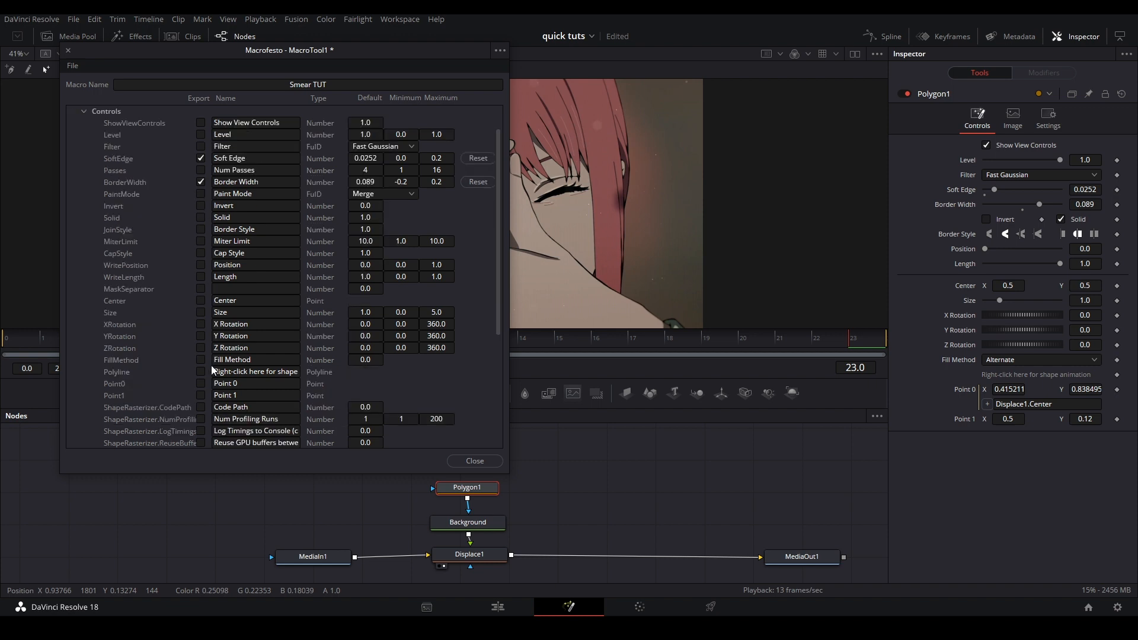
click(201, 395)
Prefix the exported Polygon1 control names with "Sampe Strength -" for Soft Edge, "Sample Area -" for Border Width and "Warp Point -" for Point 1.
scroll(217, 194, up, 1)
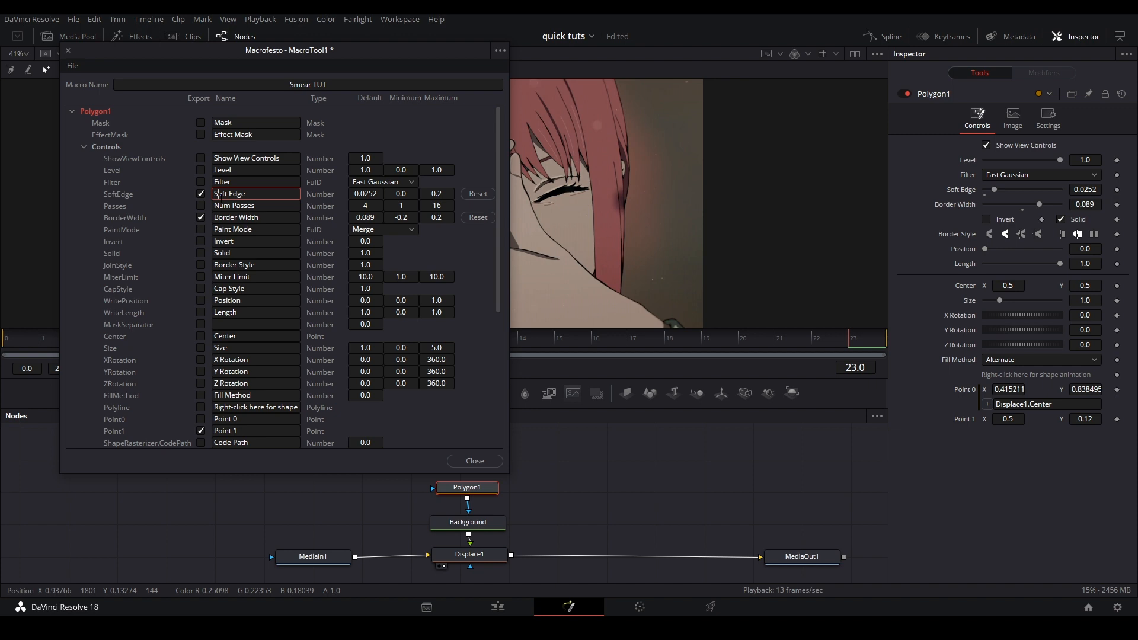
text(Sampe Strength -)
click(214, 218)
text(Sample Area -)
triple_click(237, 430)
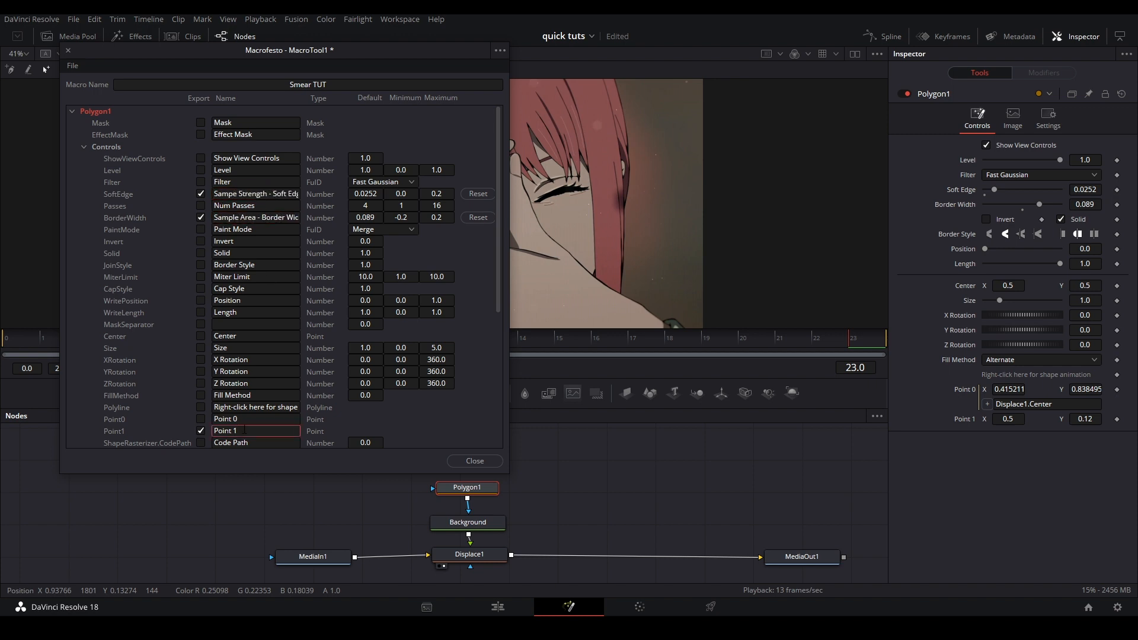
text(Warp Point -)
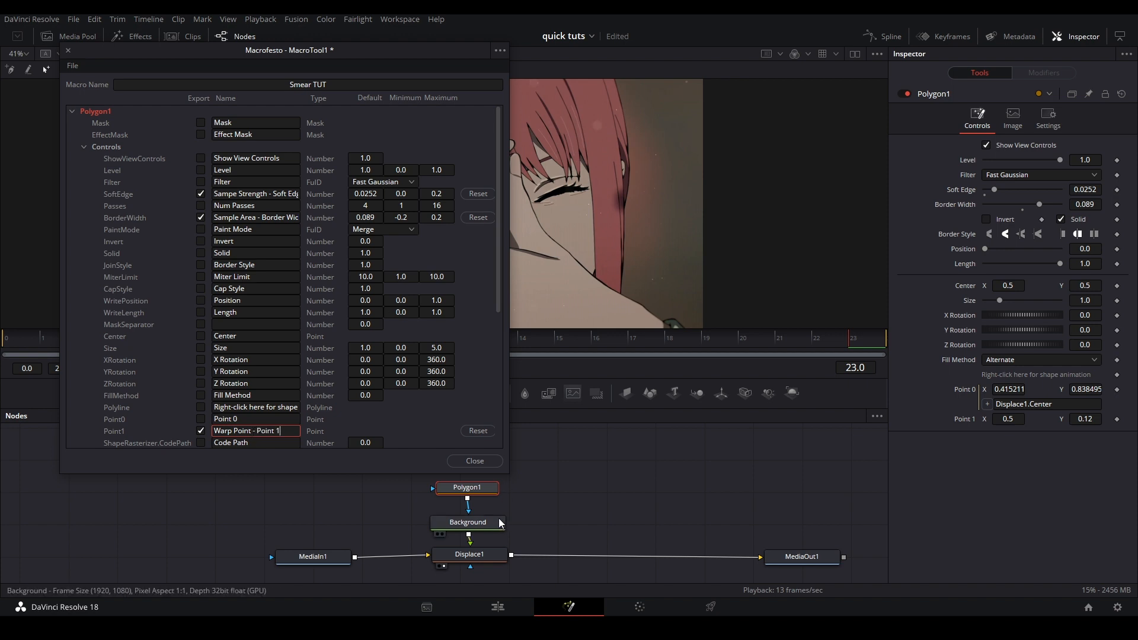
Export Displace1's Center, renamed "Center - Soure Point", and its Refraction Strength in the macro.
click(72, 112)
click(72, 136)
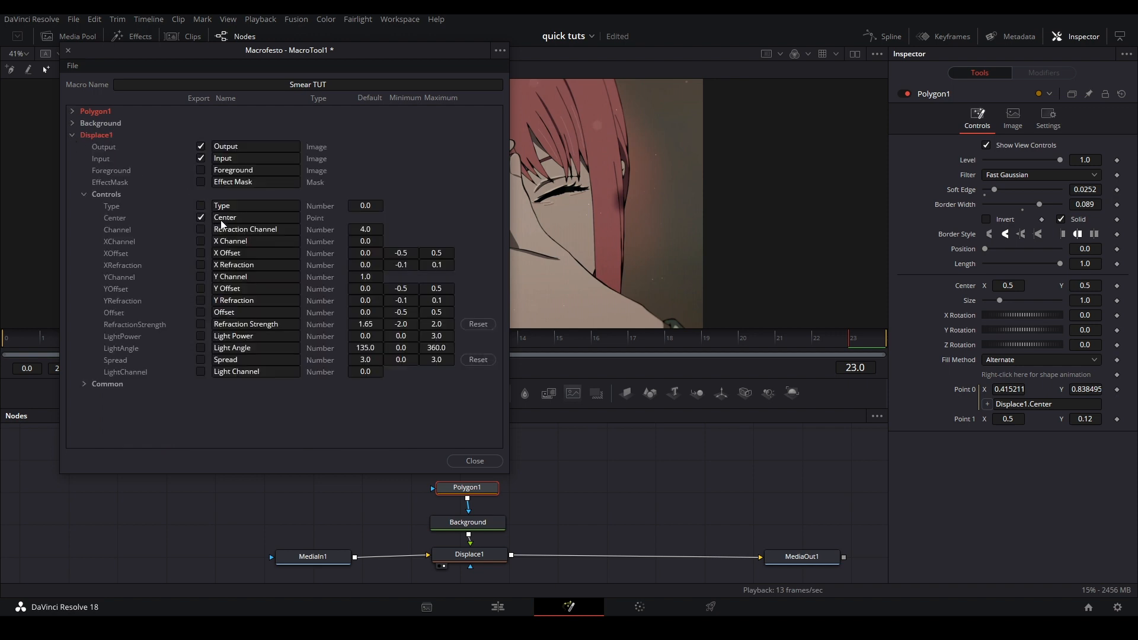
click(240, 218)
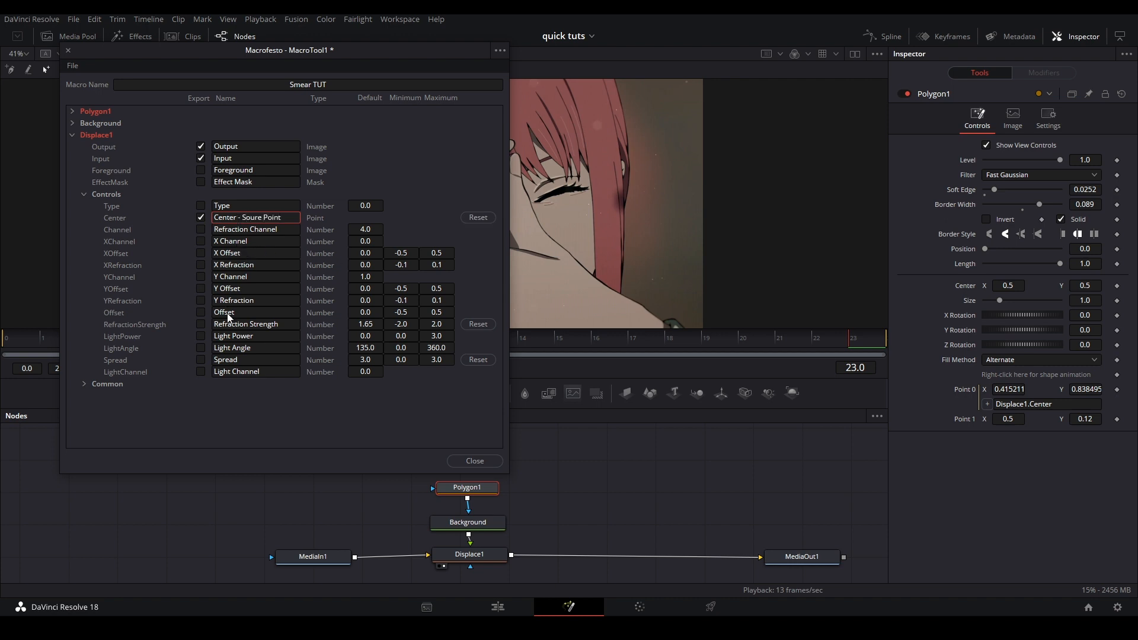
click(203, 323)
Save the macro as Smear TUT.setting in the Macros folder and close the macro editor.
click(73, 65)
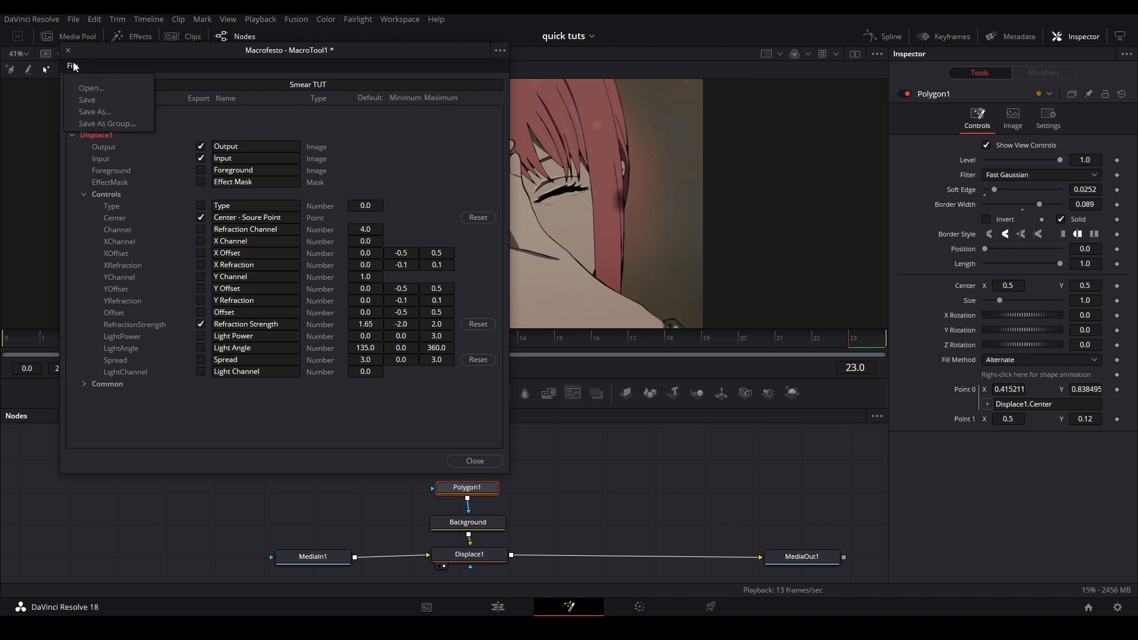
click(95, 112)
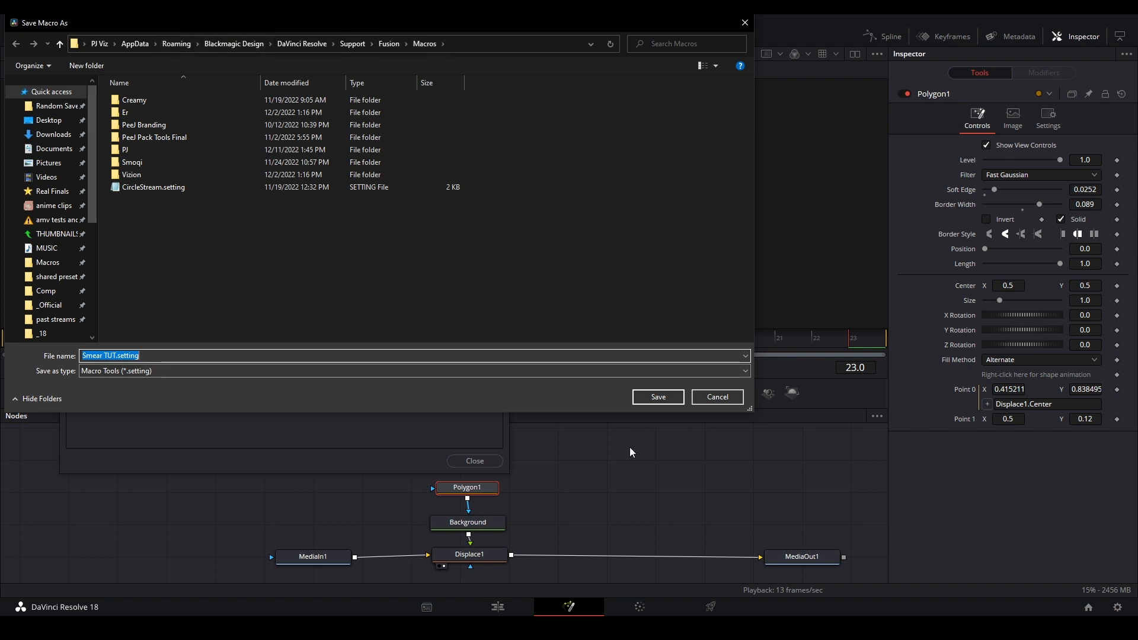
click(650, 399)
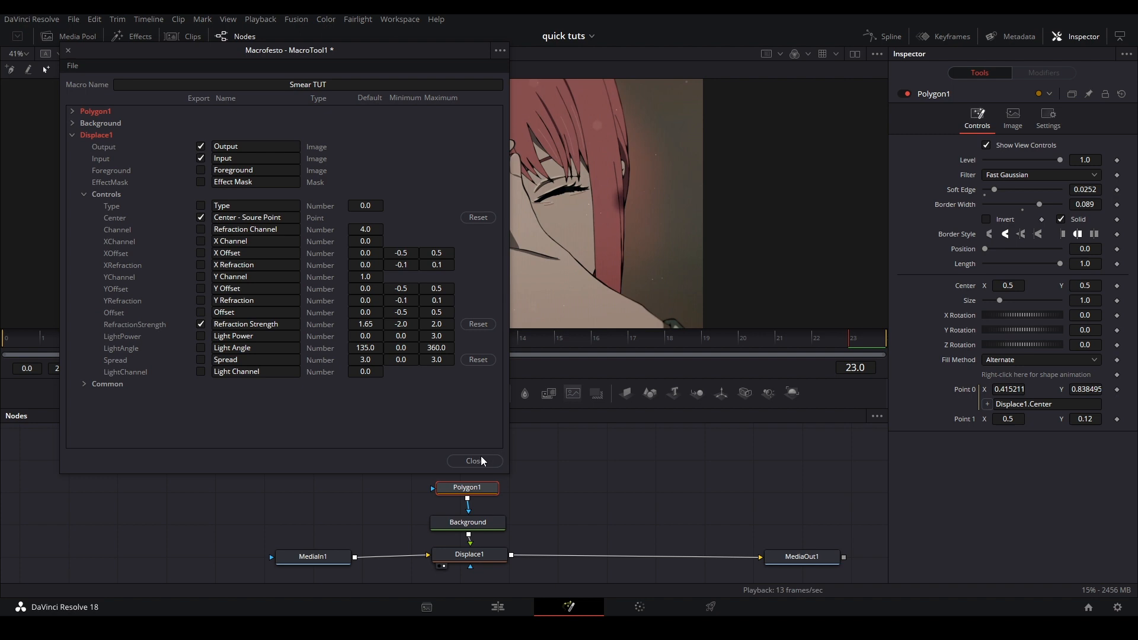
click(480, 458)
Delete the Polygon1, Background and Displace1 nodes, and select MediaIn1.
drag(393, 444, 468, 549)
key(Delete)
click(310, 511)
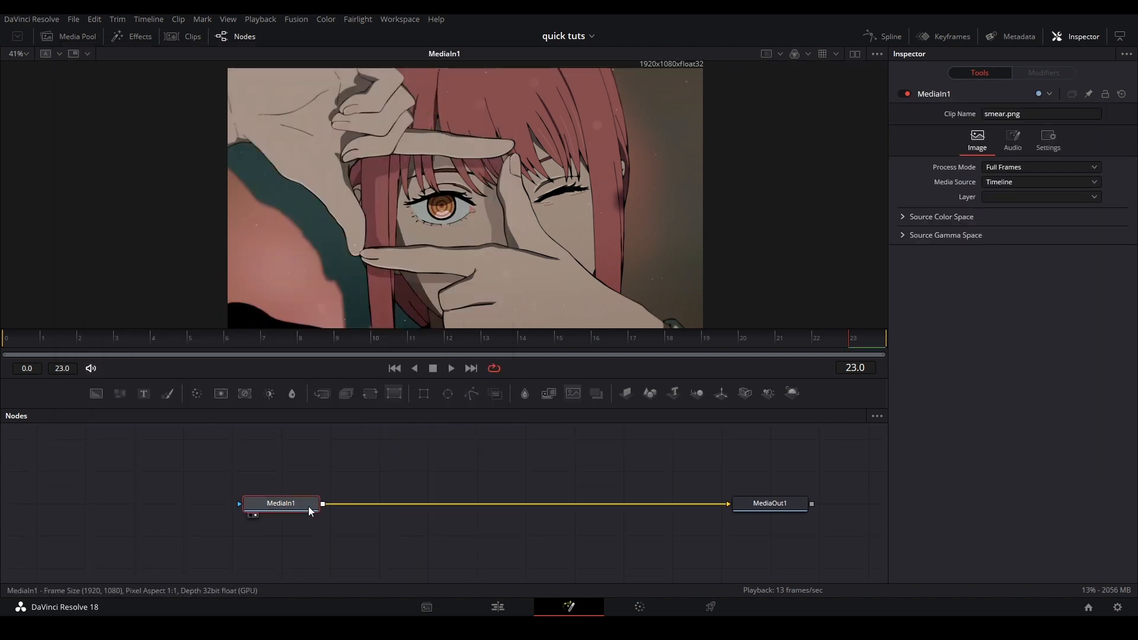
Add the Smear TUT macro after MediaIn1 and place its node a little further along the connection to MediaOut1.
key(shift+space)
text(pol)
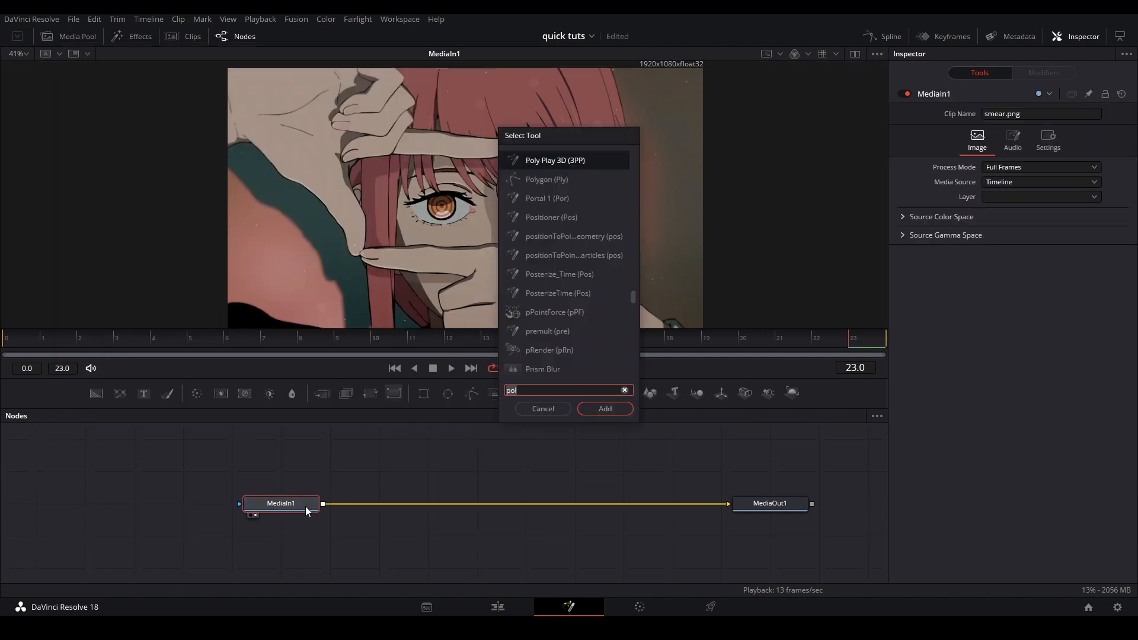
key(BackSpace)
key(BackSpace)
key(BackSpace)
text(smear)
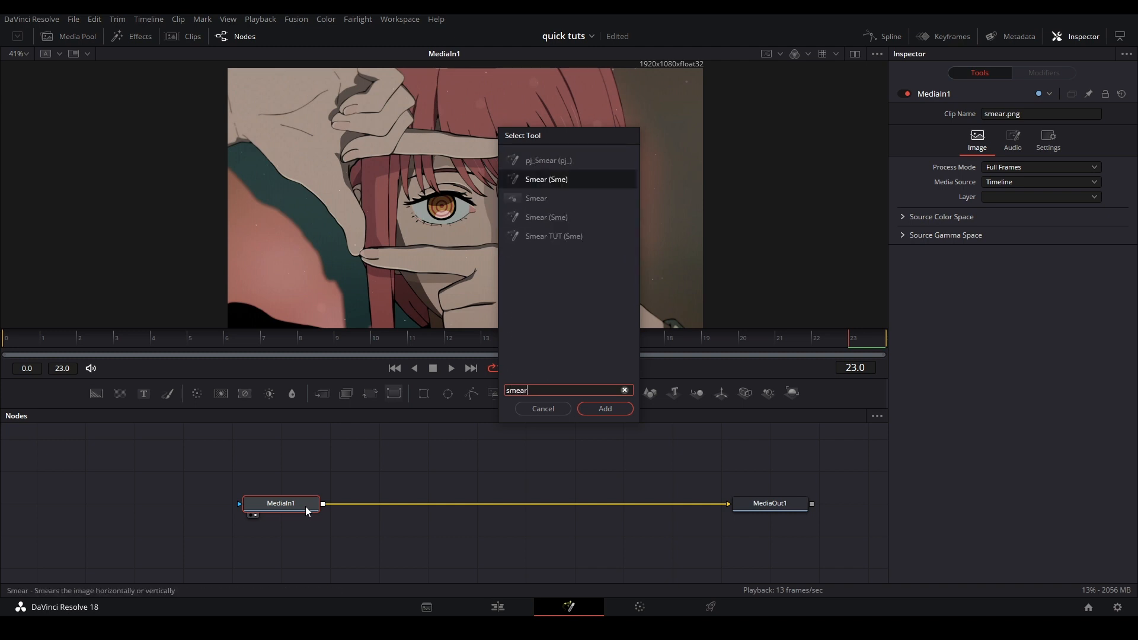
key(Return)
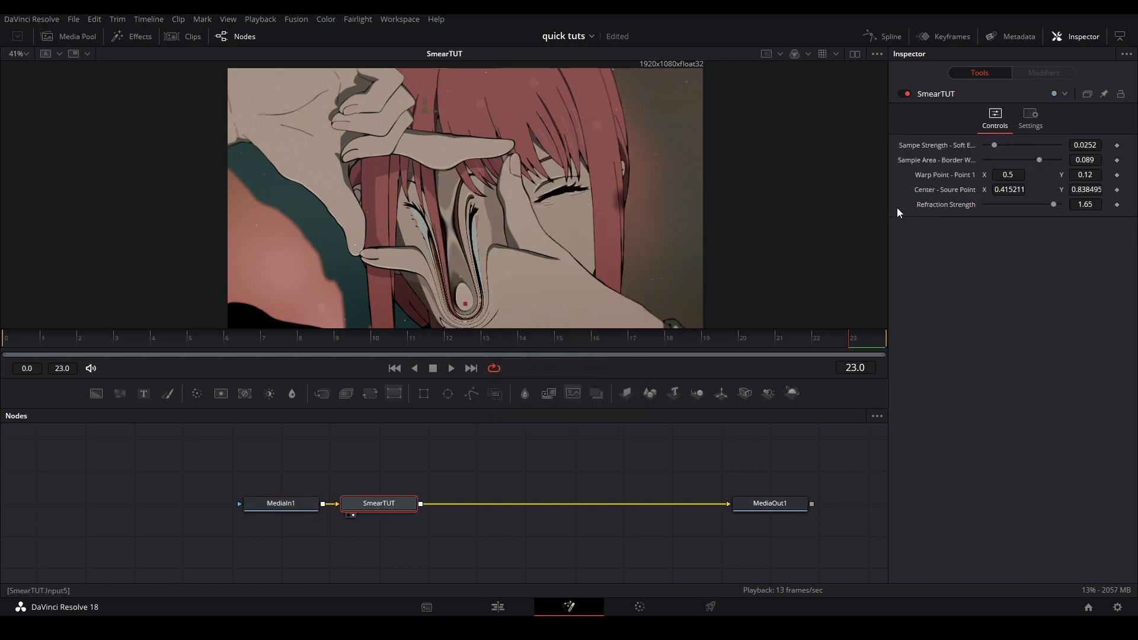
drag(394, 504, 428, 505)
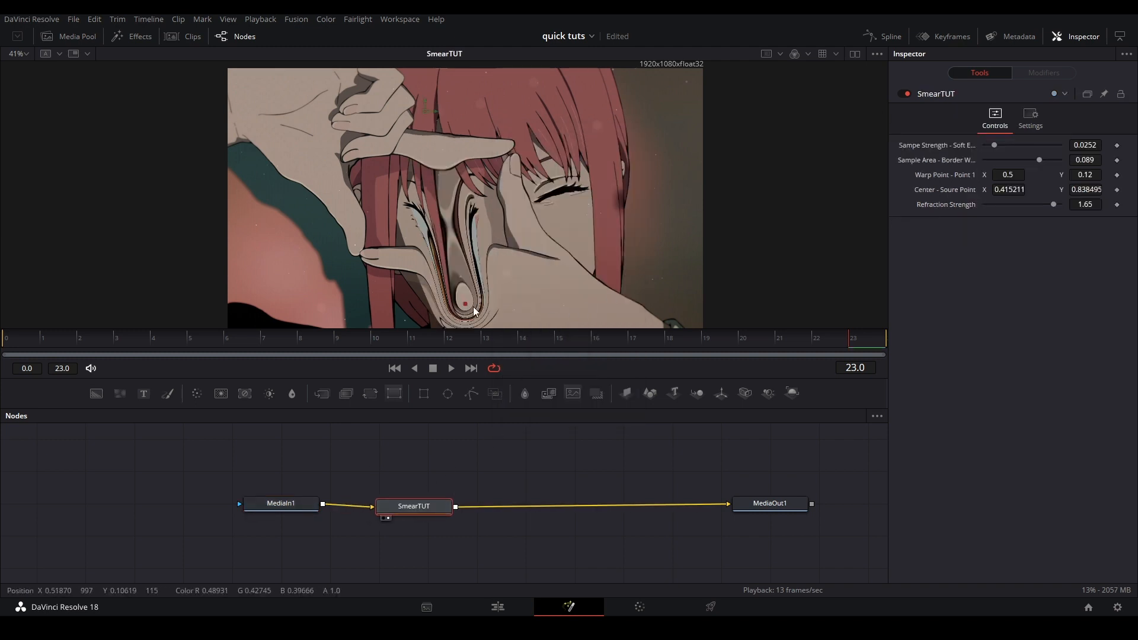
Place SmearTUT's Warp Point at about 0.53, 0.135 and its Center - Soure Point on the open eye at about 0.446, 0.5.
mouse_move(466, 305)
mouse_down()
mouse_move(533, 261)
mouse_move(583, 246)
mouse_move(467, 304)
mouse_up()
mouse_move(443, 122)
mouse_down()
mouse_move(483, 258)
mouse_move(488, 187)
mouse_up()
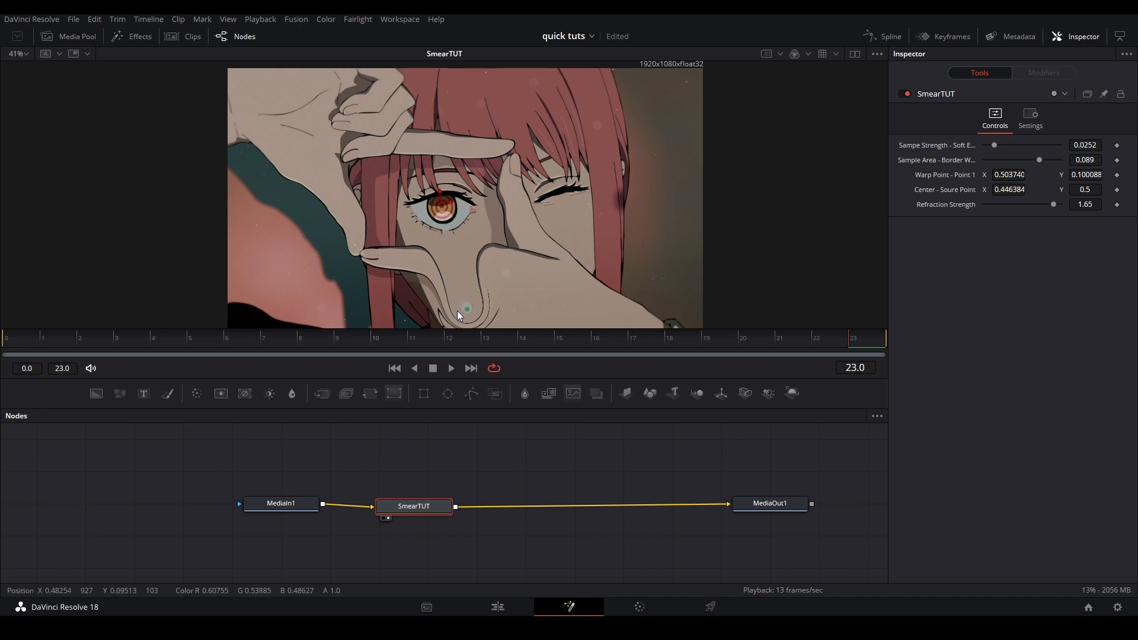
mouse_move(463, 311)
mouse_down()
mouse_move(453, 278)
mouse_move(646, 195)
mouse_move(453, 285)
mouse_move(479, 301)
mouse_up()
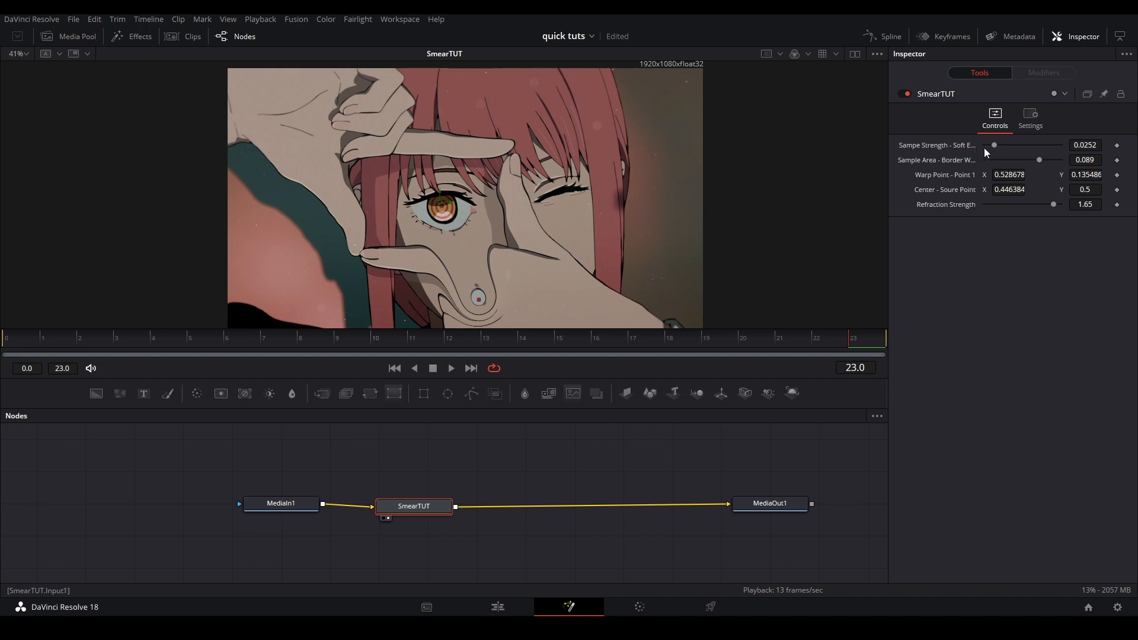
Try a higher Sampe Strength - Soft Edge and a Sample Area - Border Width of 0.2, and reset both.
mouse_move(993, 147)
mouse_down()
mouse_move(1042, 151)
mouse_move(1019, 151)
mouse_move(1030, 152)
mouse_up()
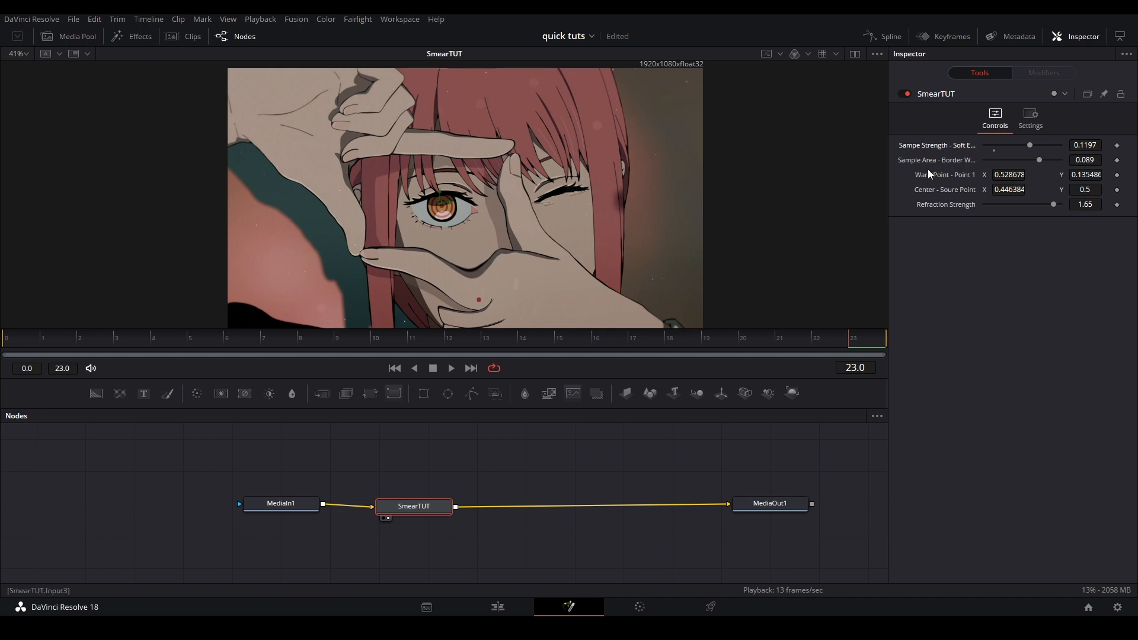
mouse_move(1032, 144)
mouse_down()
mouse_move(990, 138)
mouse_move(1068, 159)
mouse_up()
click(993, 145)
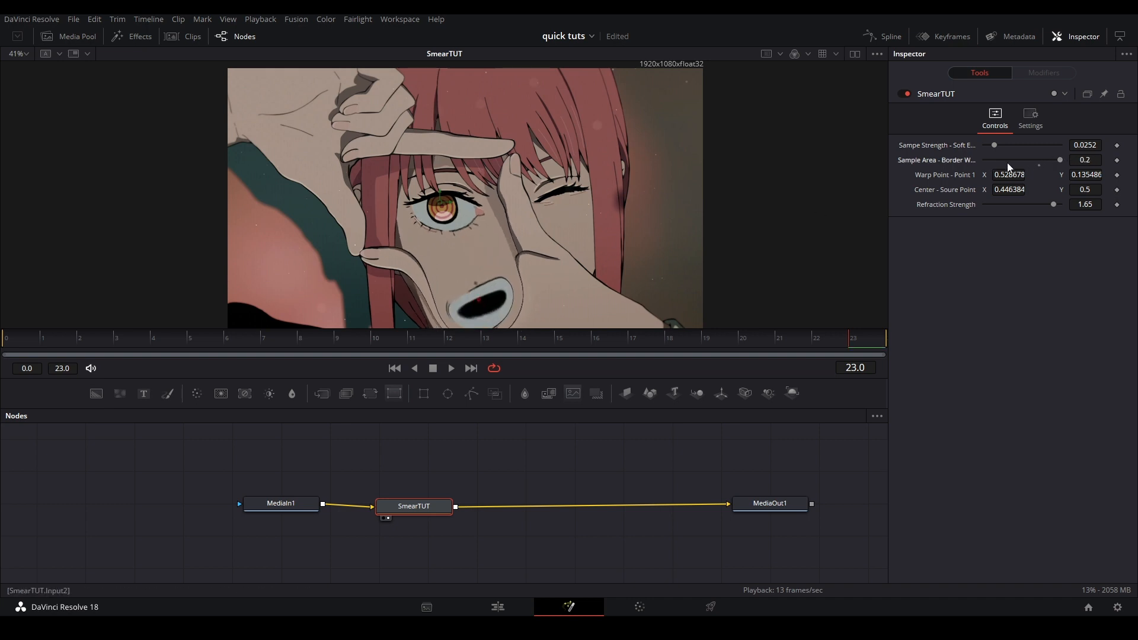
click(1038, 172)
Shift the Warp Point to about X 0.396, the Soure Point to about 0.45, 0.571, and set Refraction Strength to 2.0.
mouse_move(1009, 174)
mouse_down()
mouse_move(1044, 174)
mouse_move(871, 222)
mouse_up()
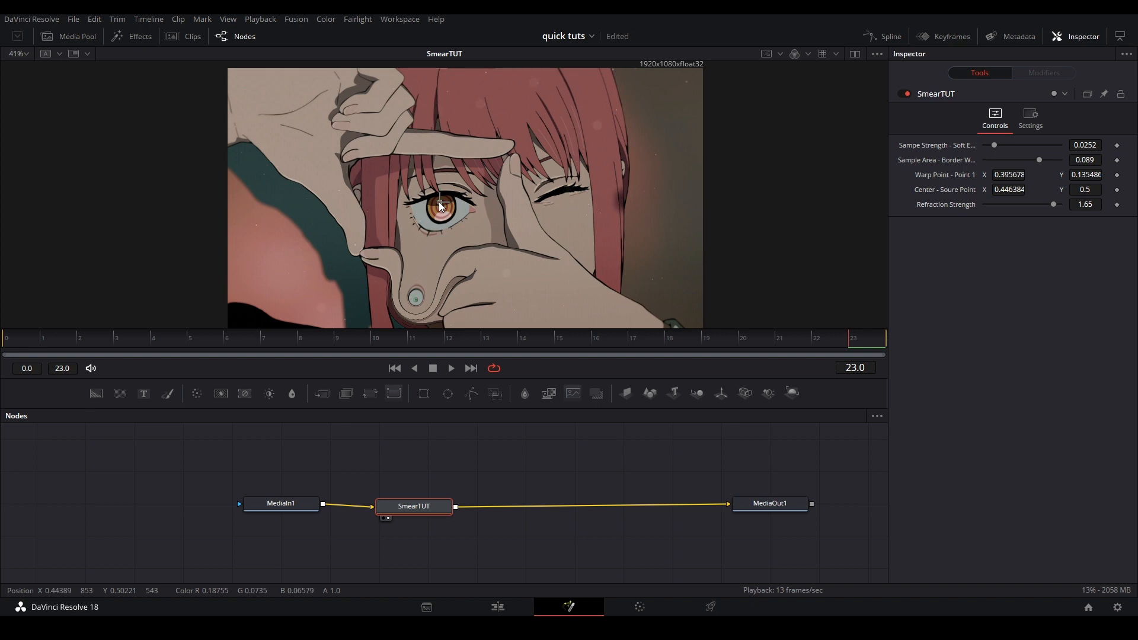
drag(441, 202, 445, 205)
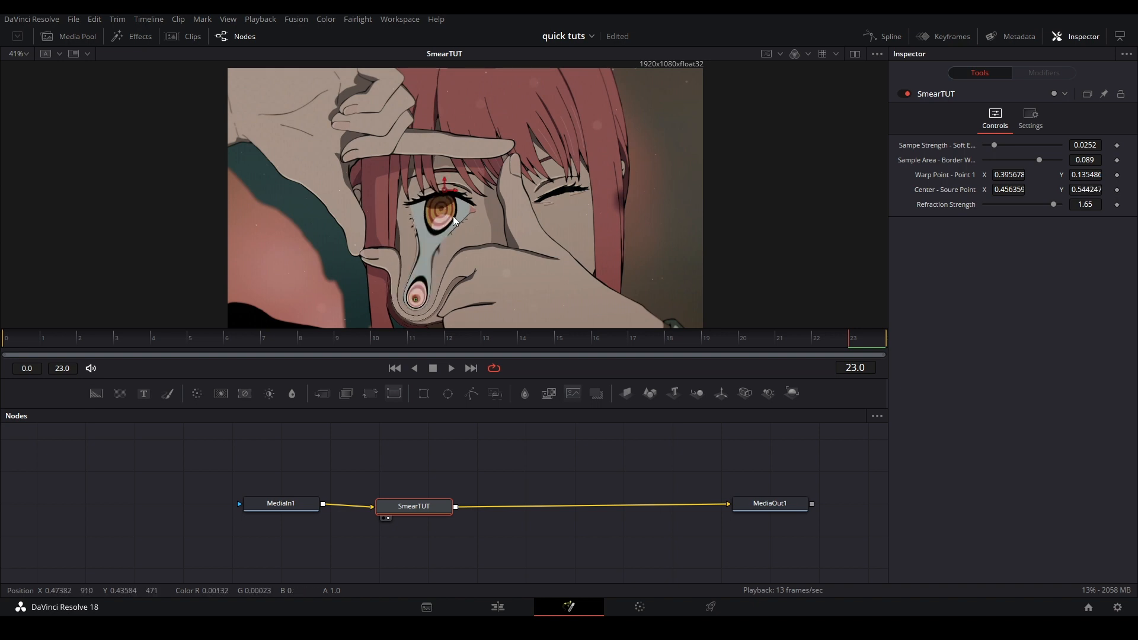
drag(446, 190, 443, 184)
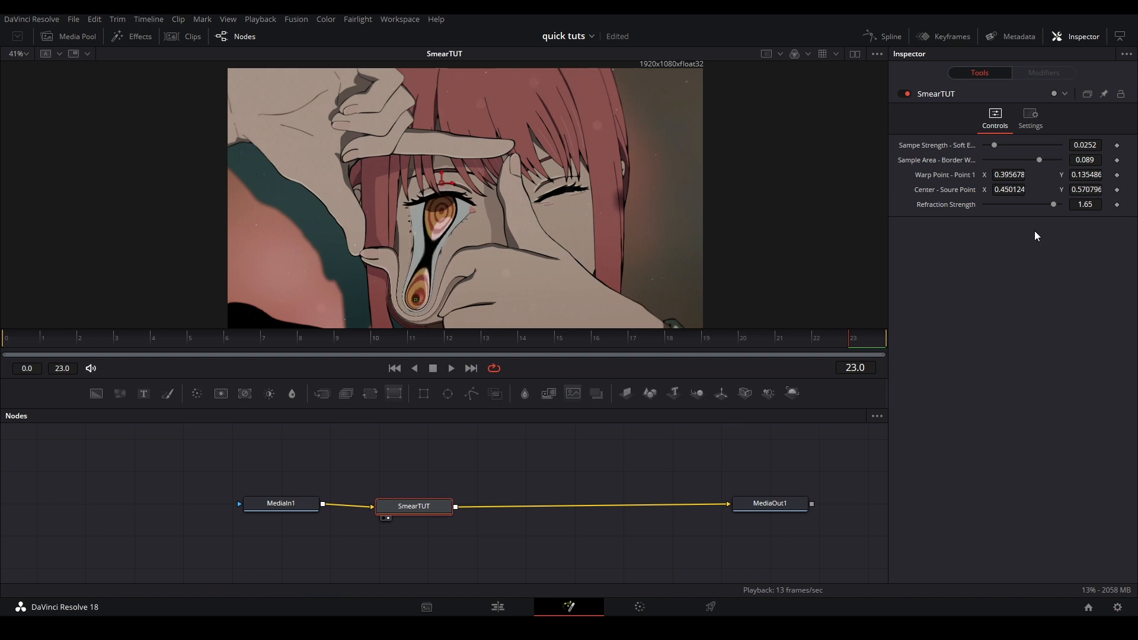
mouse_move(1054, 203)
mouse_down()
mouse_move(1018, 202)
mouse_move(1065, 211)
mouse_up()
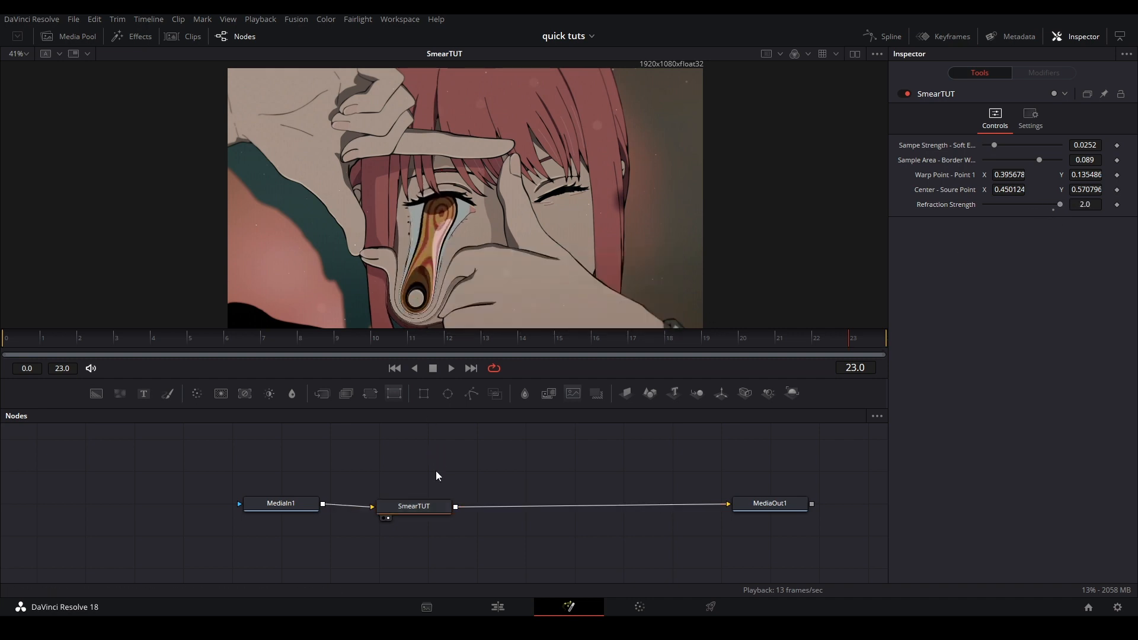
Nudge the SmearTUT node up in the node graph and copy it.
drag(433, 500, 449, 490)
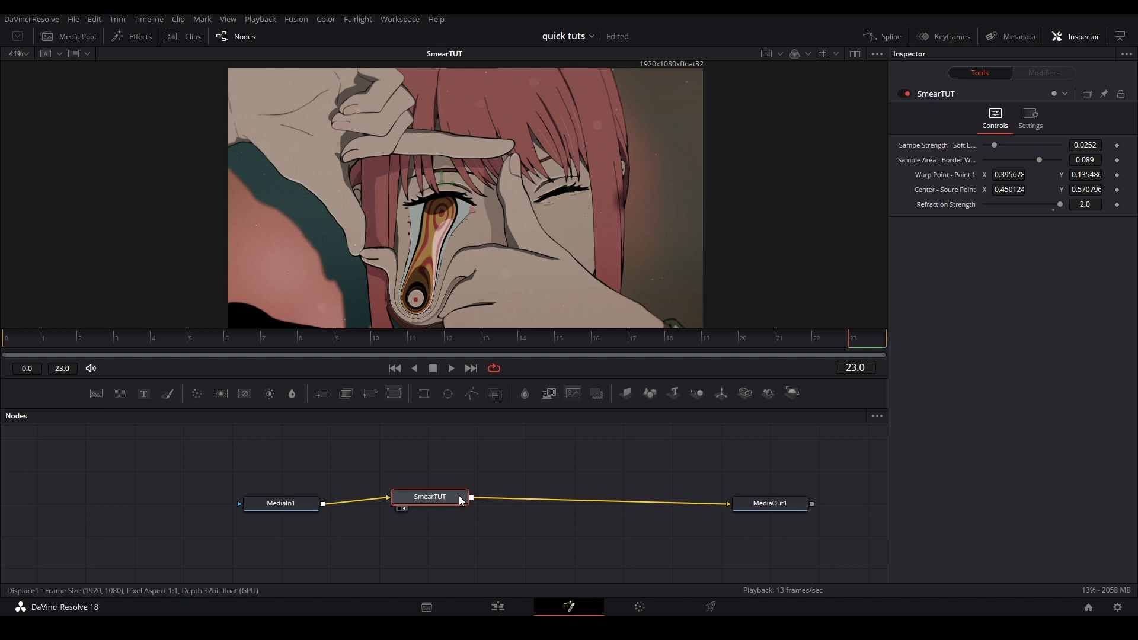
right_click(460, 500)
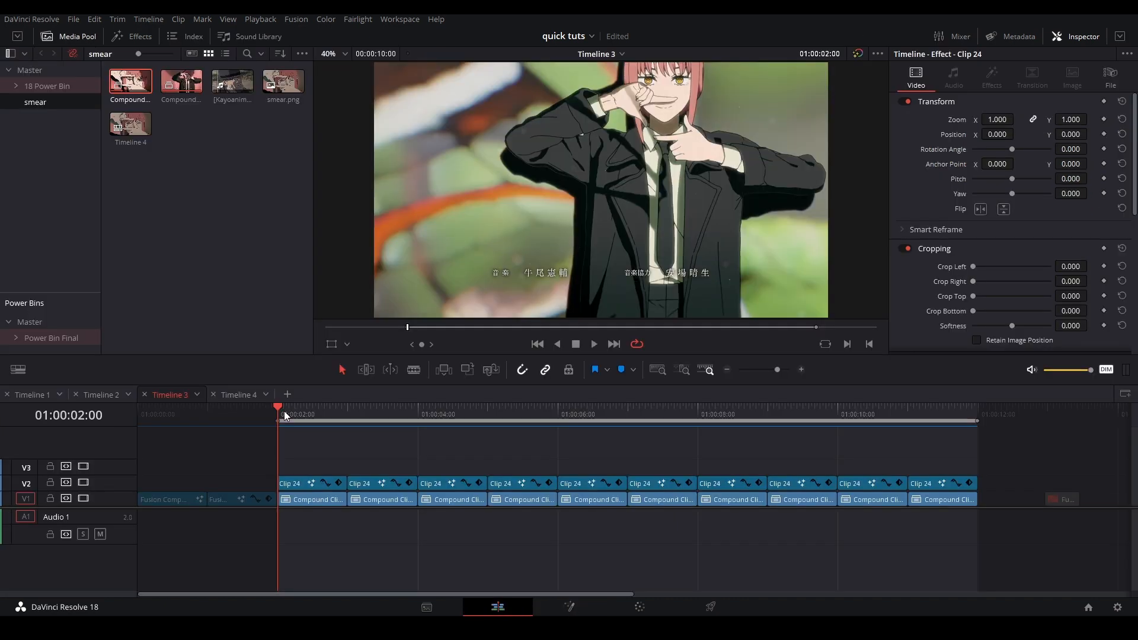
Play through the transition examples in Timeline 3 on the Edit page.
key(space)
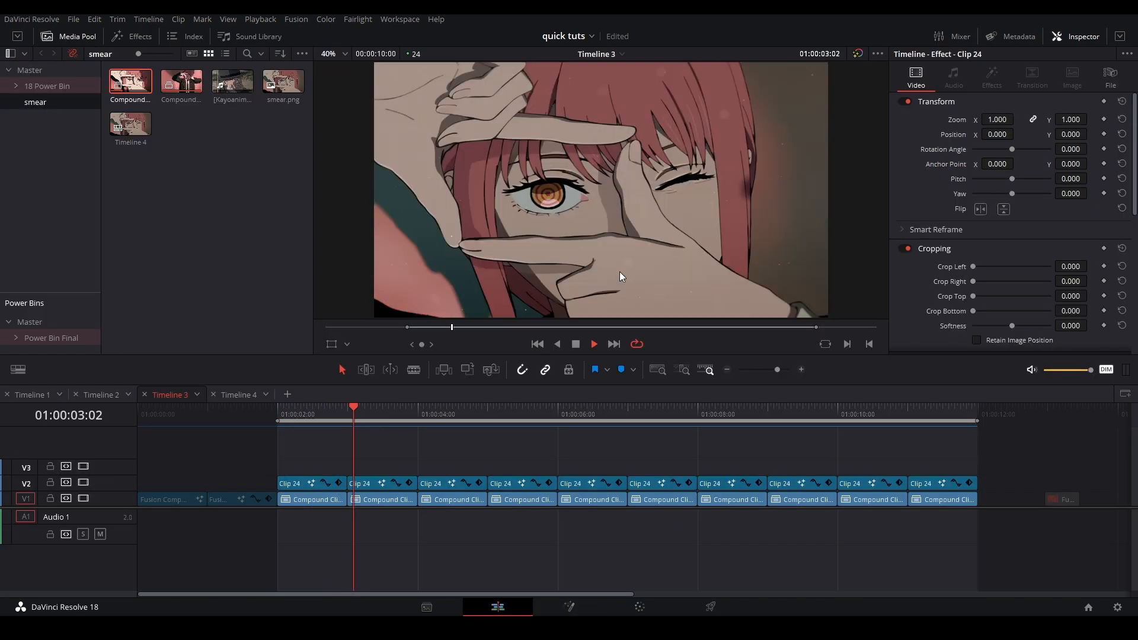
key(space)
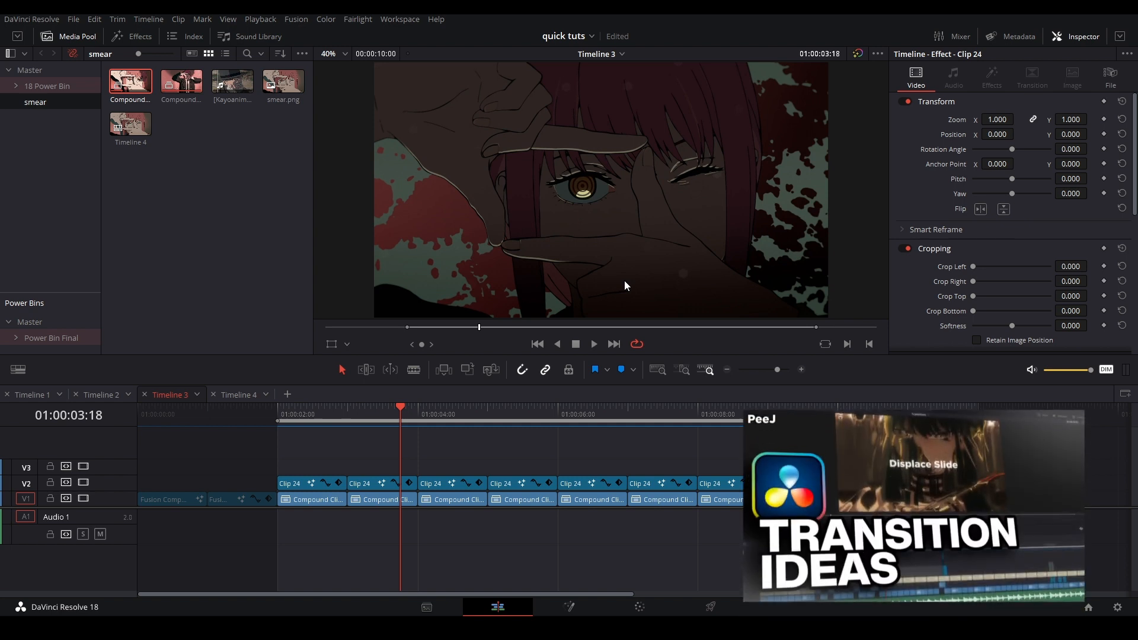
key(space)
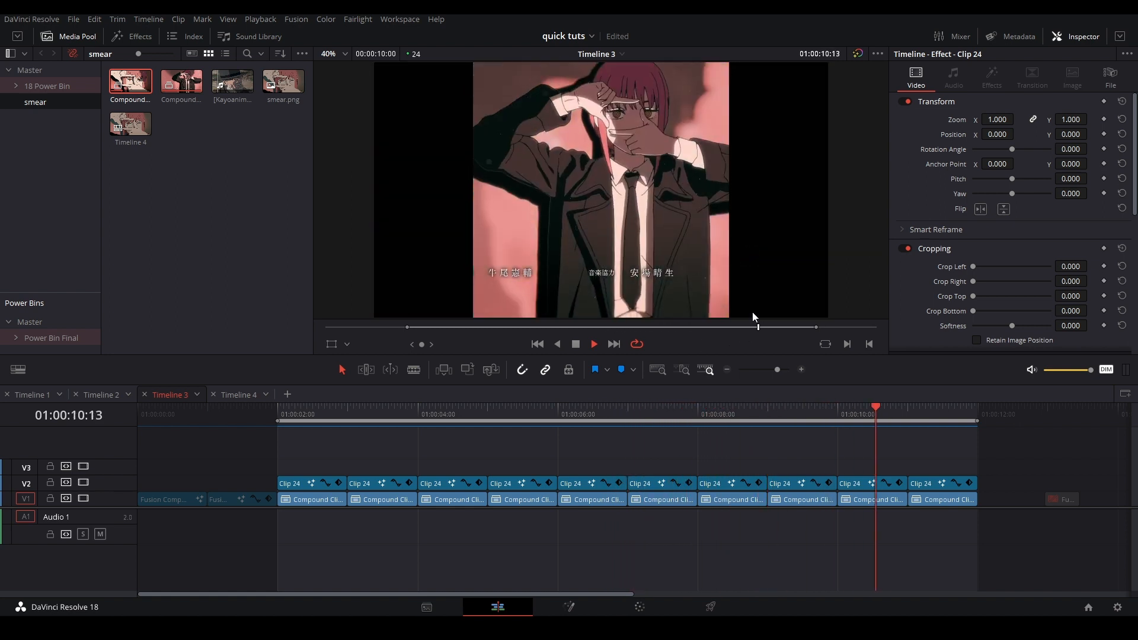
key(space)
click(307, 414)
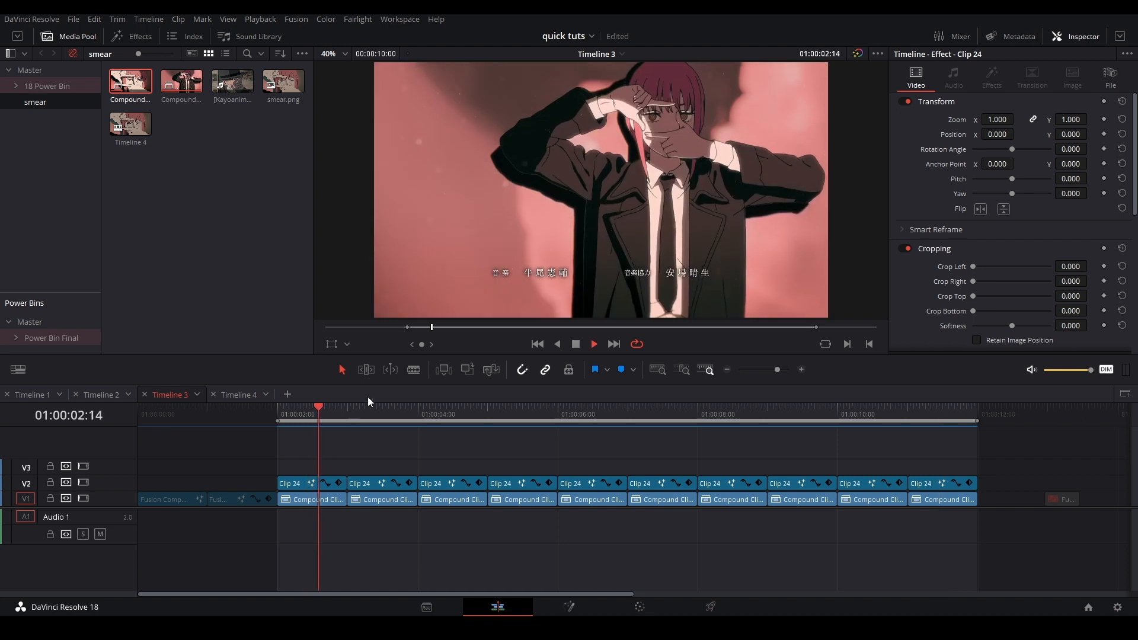
Switch to Timeline 4, select Compound Clip 2 and open it in Fusion at 01:00:02:05.
click(234, 394)
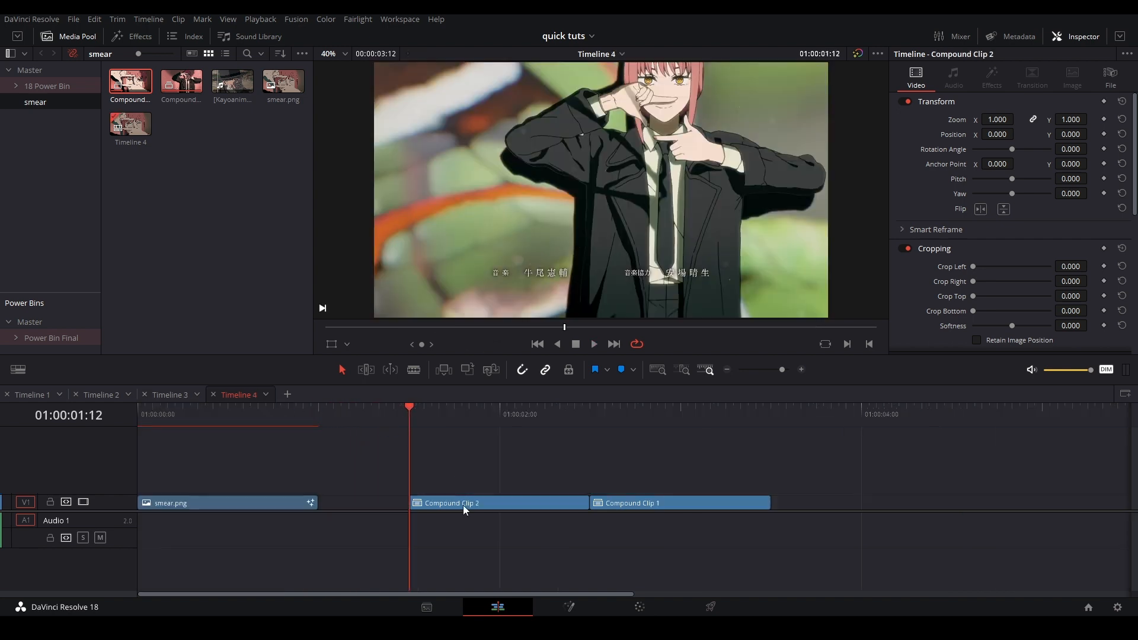
click(463, 504)
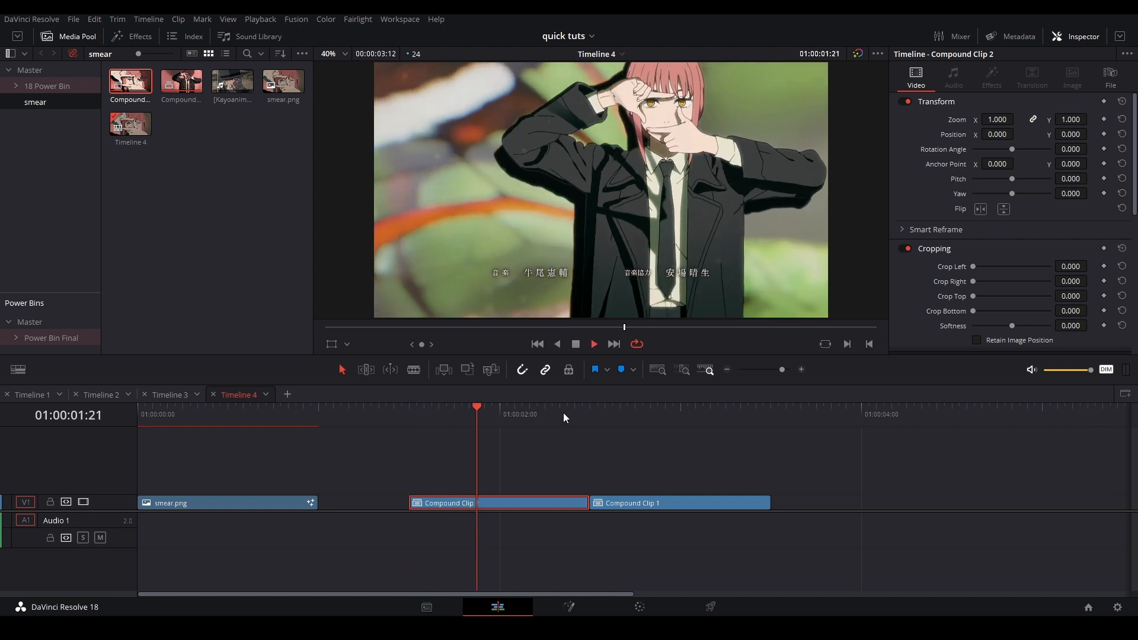
click(544, 418)
key(Left)
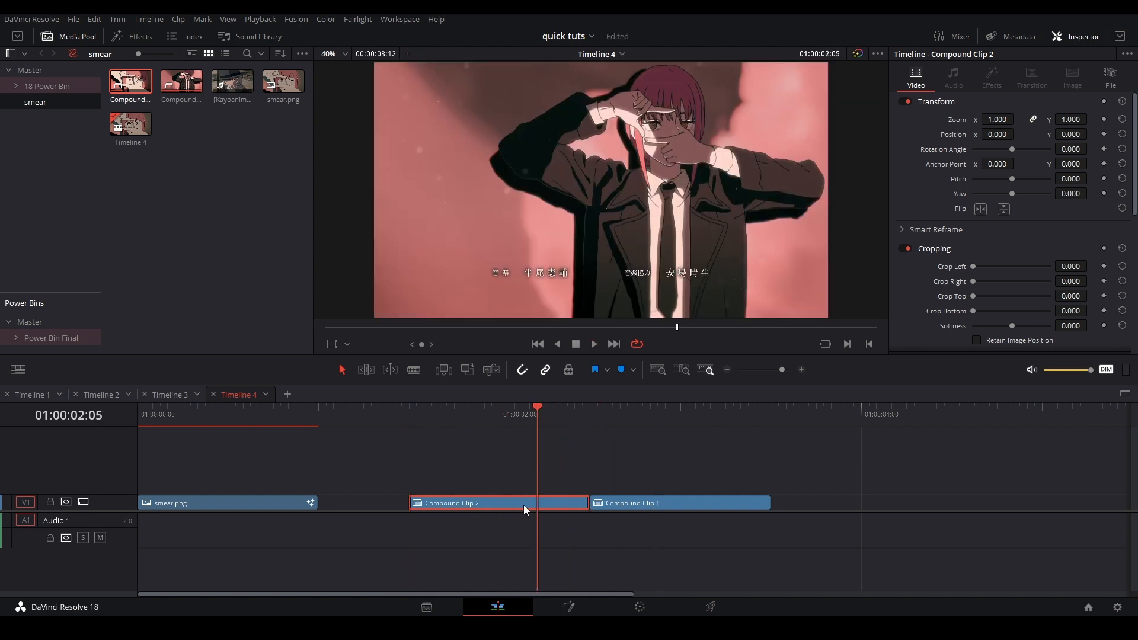
key(shift+5)
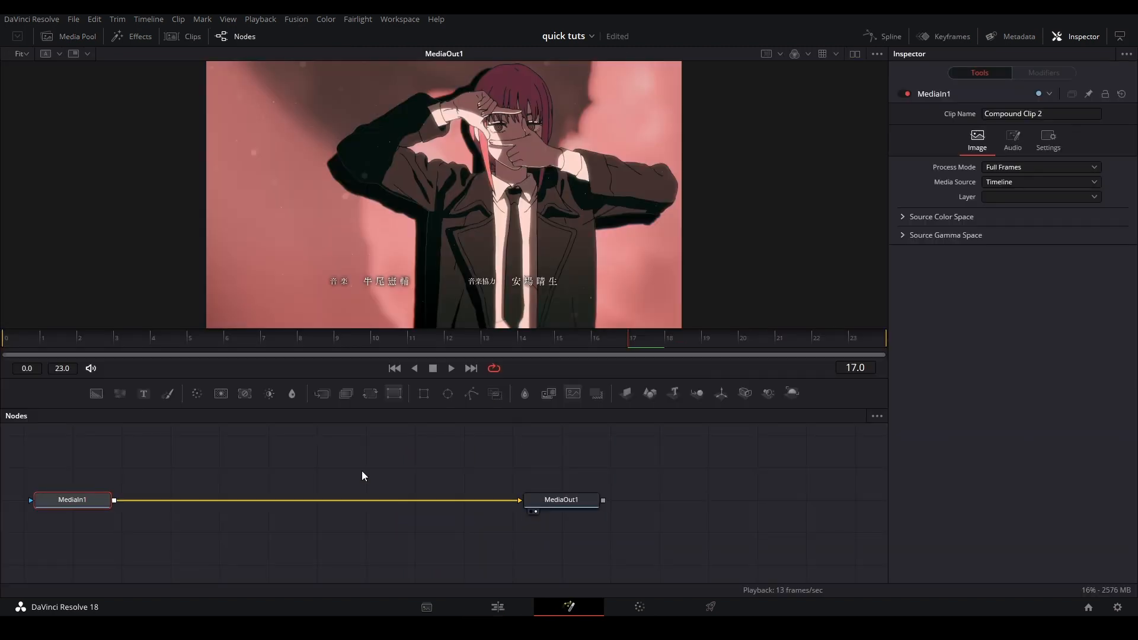
Paste SmearTUT between MediaIn1 and MediaOut1, and move its Warp Point to the image's right edge and its Soure Point to the left edge.
click(361, 470)
mouse_move(362, 470)
mouse_down()
mouse_move(386, 461)
mouse_move(408, 499)
mouse_up()
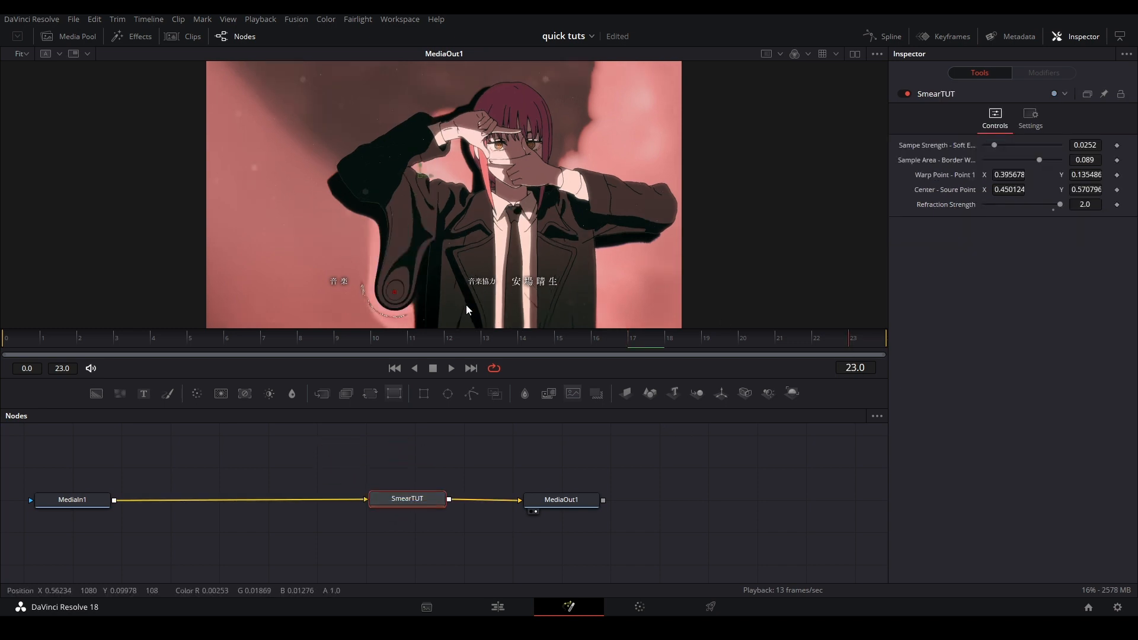
mouse_move(396, 296)
mouse_down()
mouse_move(433, 237)
mouse_move(522, 178)
mouse_move(698, 188)
mouse_move(685, 192)
mouse_up()
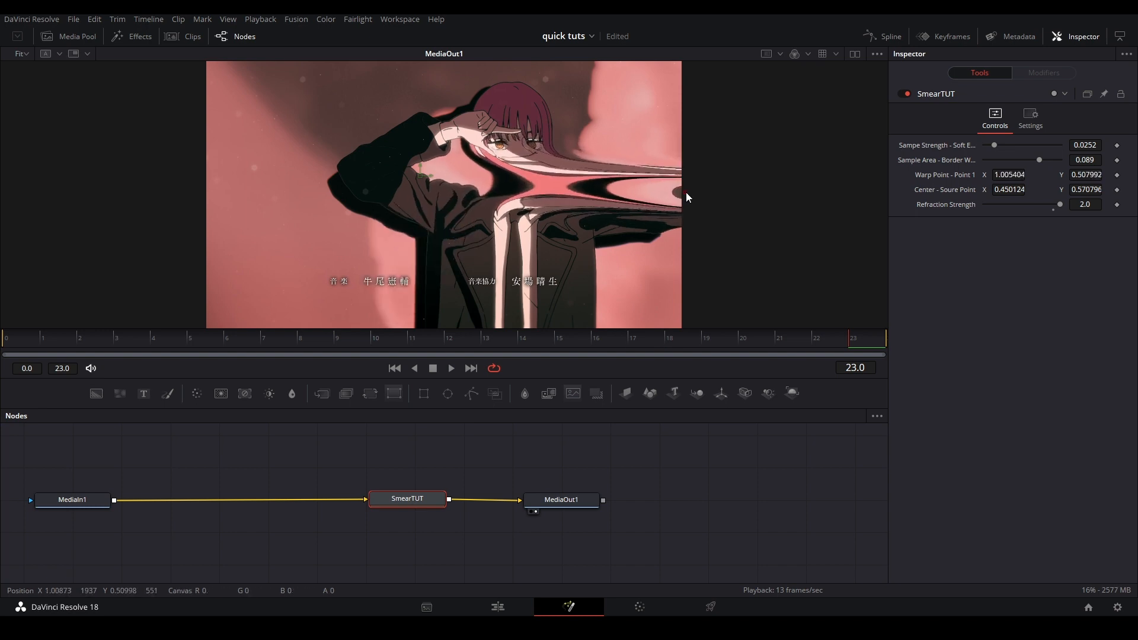
mouse_move(429, 175)
mouse_down()
mouse_move(204, 180)
mouse_move(200, 169)
mouse_move(202, 186)
mouse_up()
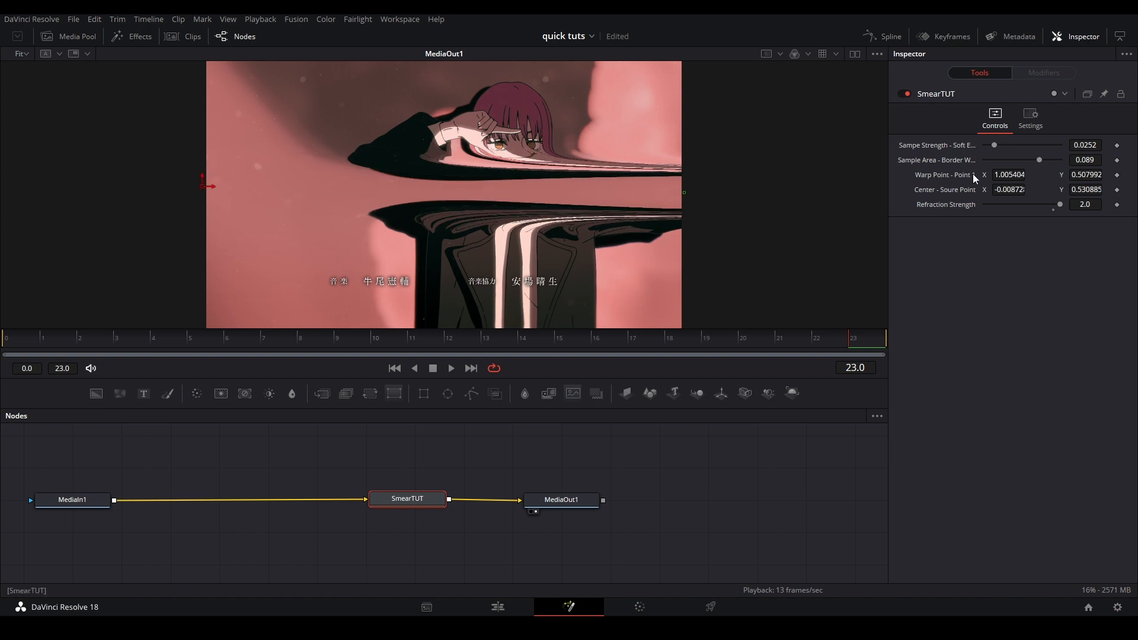
Set SmearTUT's Warp Point to exactly X 1.0, Y 0.5 and its Center - Soure Point to X 0.0, Y 0.5.
click(1018, 174)
text(1.0)
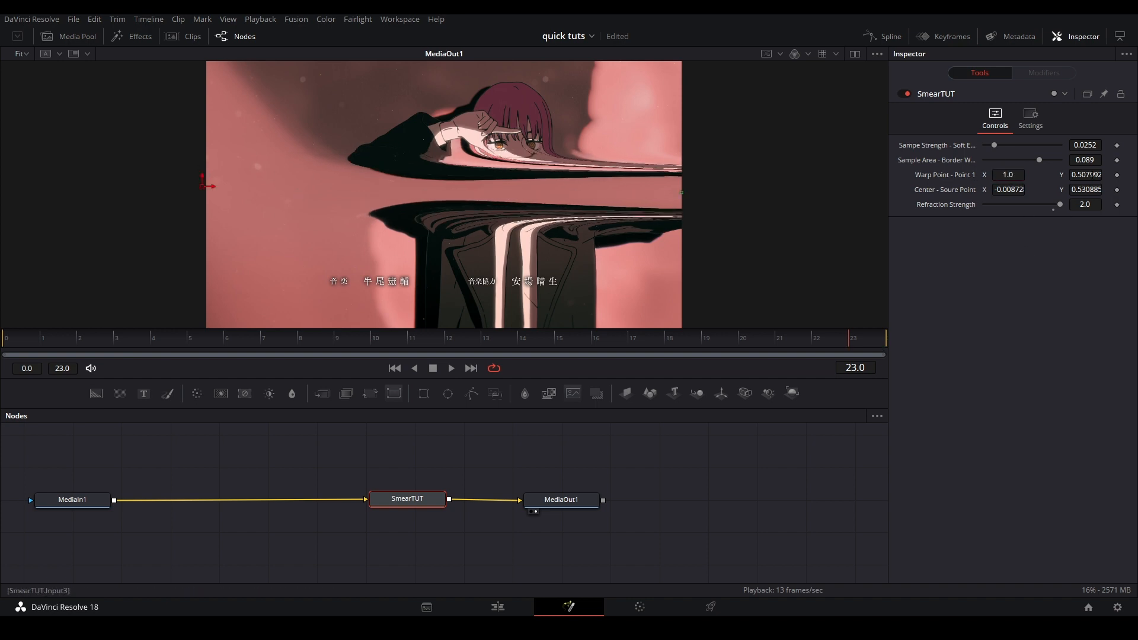
key(Tab)
text(0.5)
key(Tab)
text(0.0)
key(Tab)
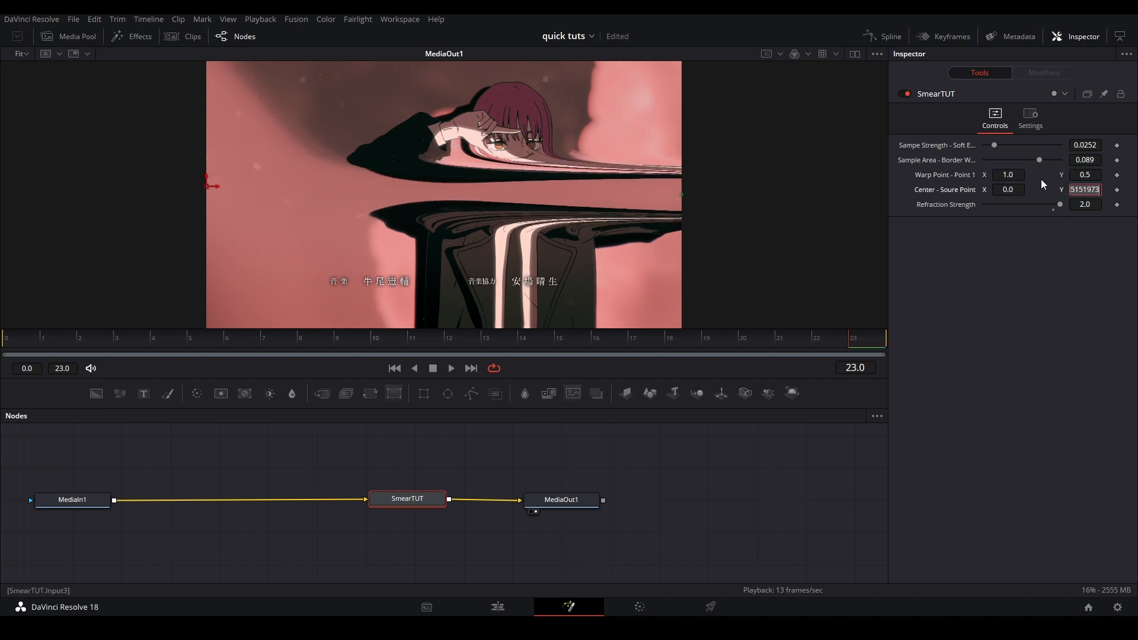
key(BackSpace)
text(0.5)
key(Tab)
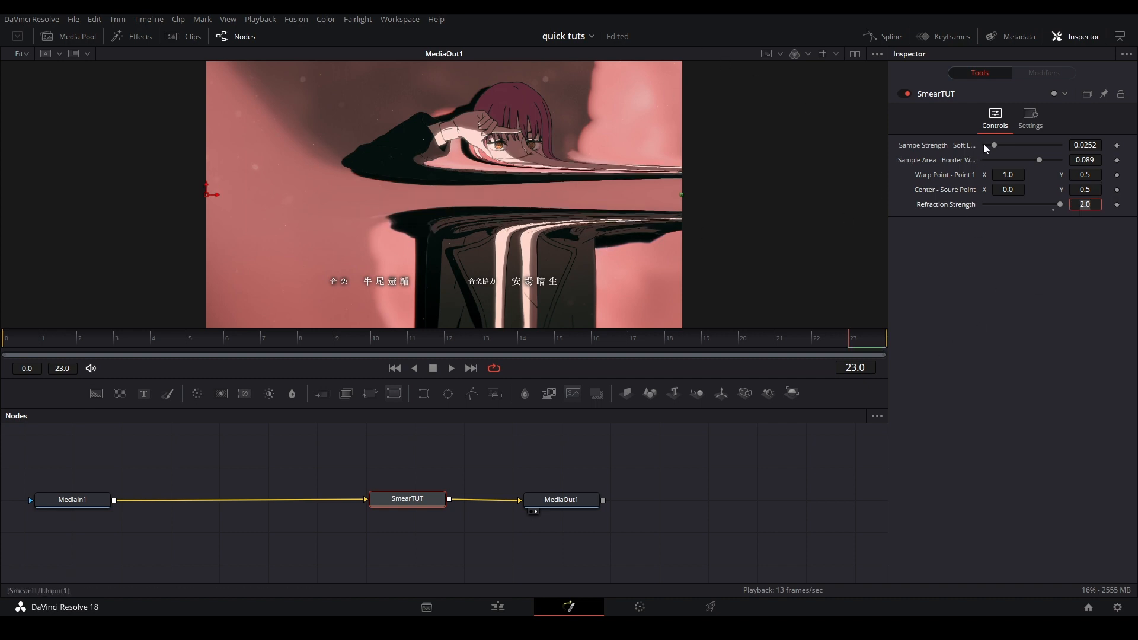
Set SmearTUT's Sample Area - Border Width to 0.2 and its Sampe Strength - Soft Edge to about 0.559.
mouse_move(994, 144)
mouse_down()
mouse_move(1071, 158)
mouse_move(1046, 144)
mouse_move(1089, 144)
mouse_up()
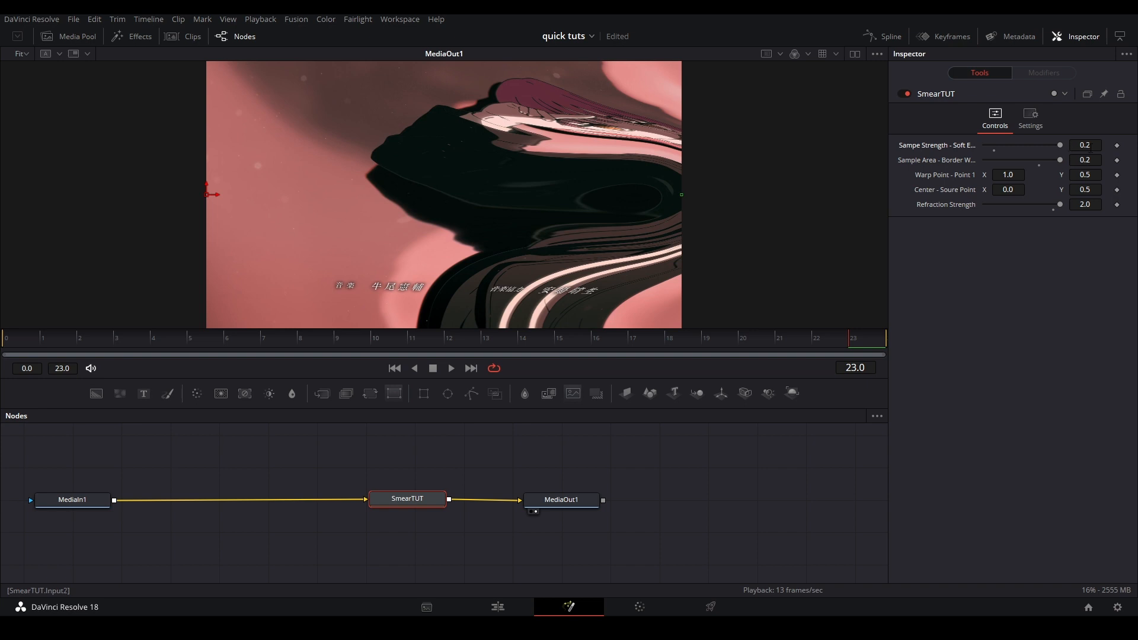
click(1074, 145)
text(1)
key(Return)
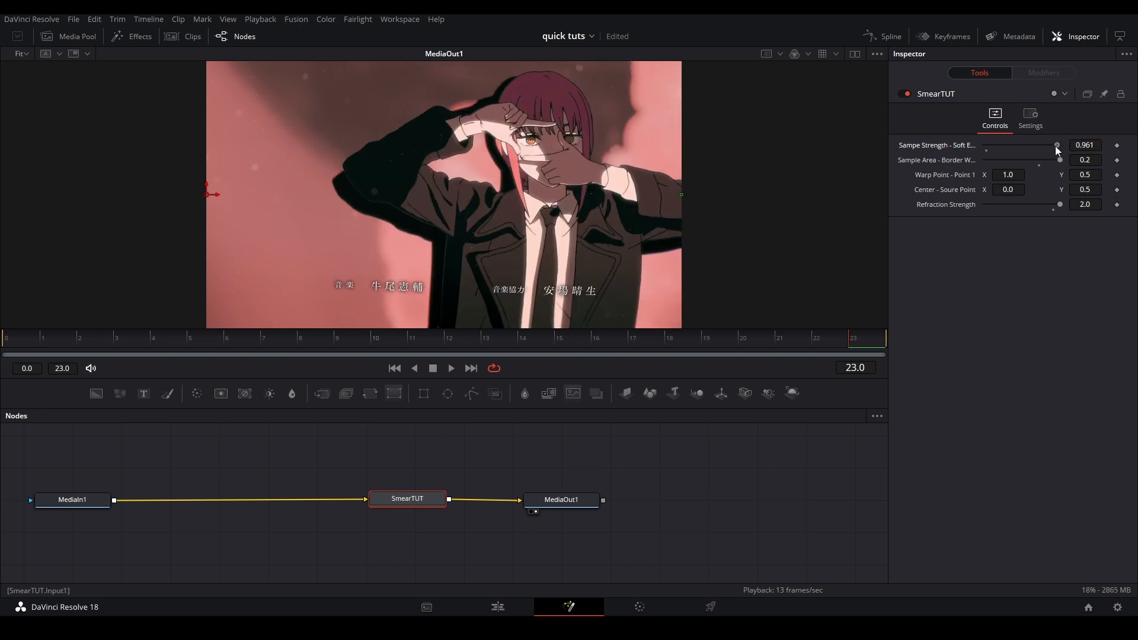
drag(1055, 146, 1030, 143)
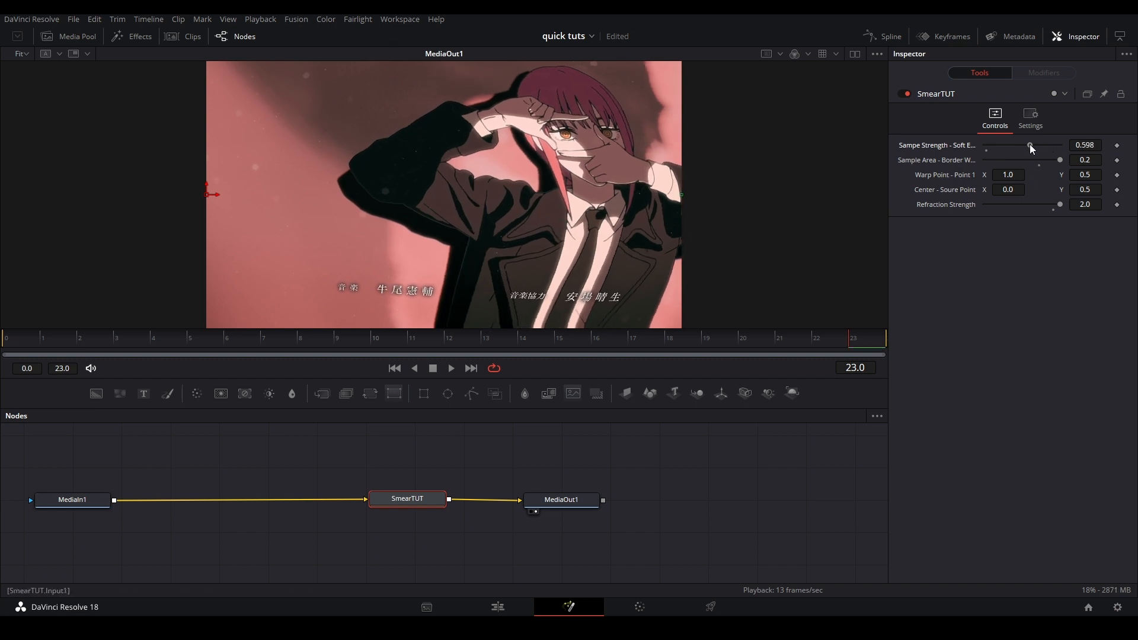
drag(1030, 144, 1027, 144)
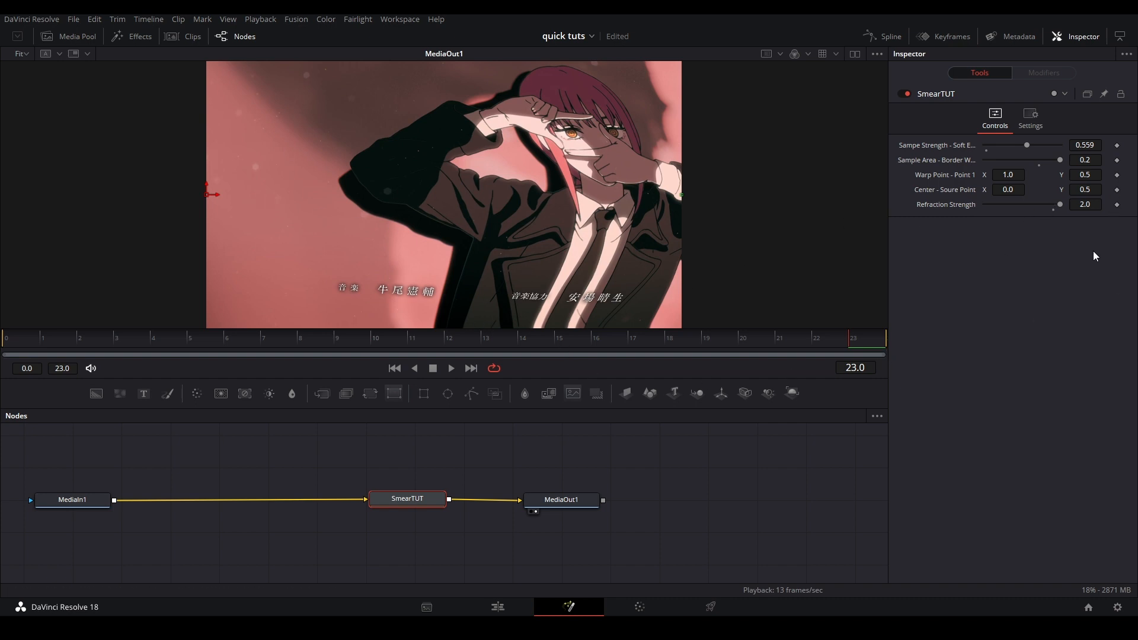
Keyframe SmearTUT's Refraction Strength at 2.0 on frame 23 and at 0 on frame 18.
click(1118, 204)
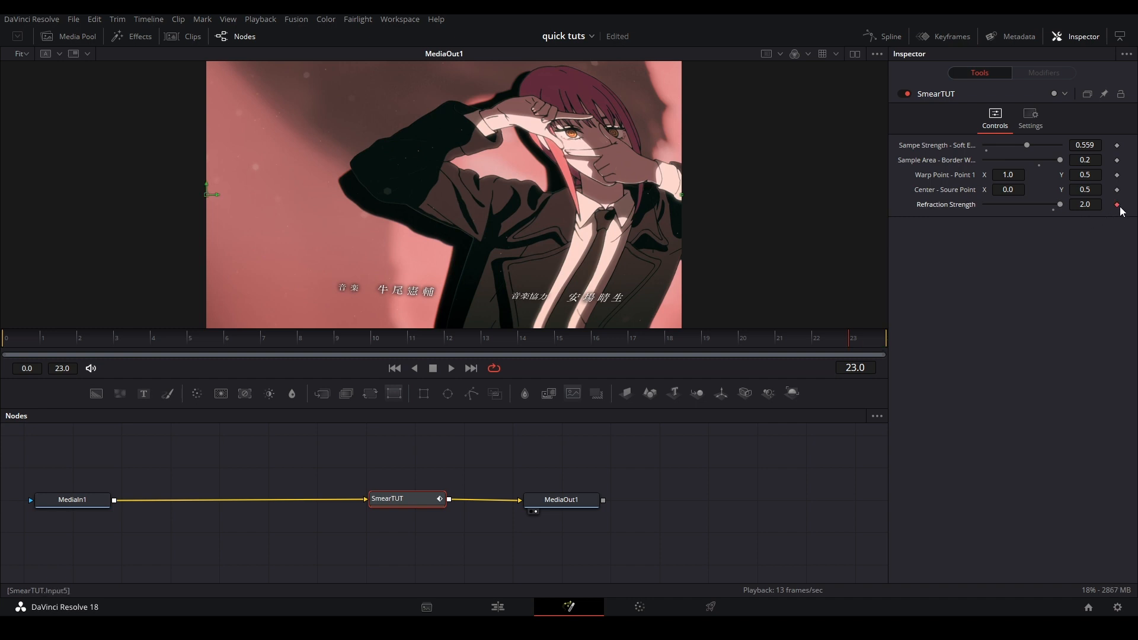
click(691, 342)
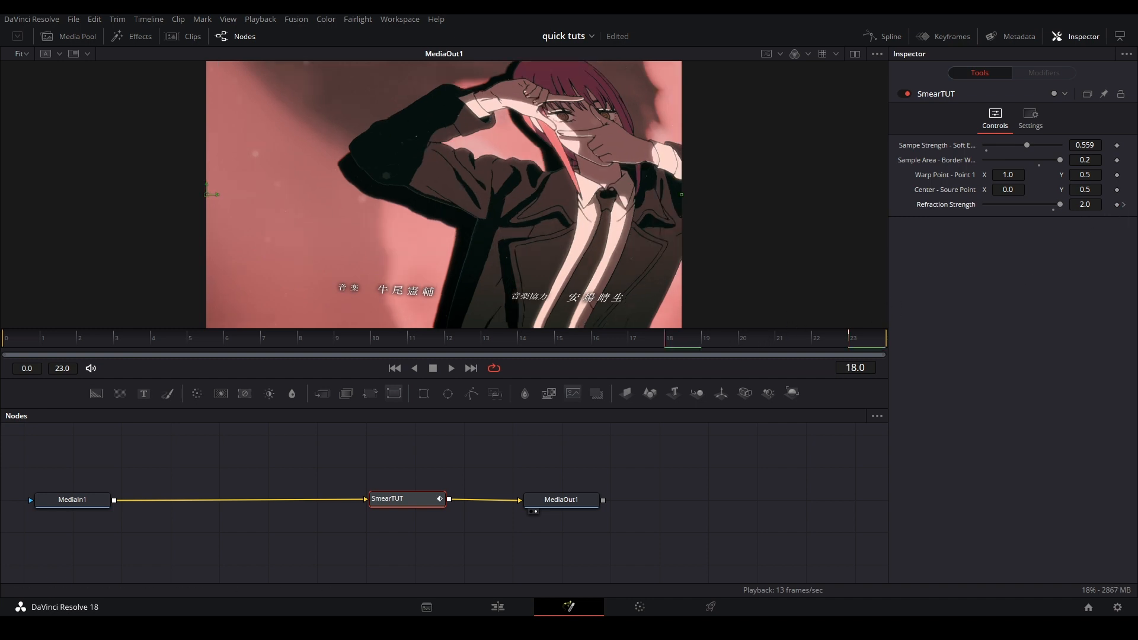
double_click(1089, 204)
text(0)
key(Return)
Ease SmearTUT's Refraction Strength curve between frames 18 and 23 to start slowly and end steeply, and preview the motion.
click(884, 36)
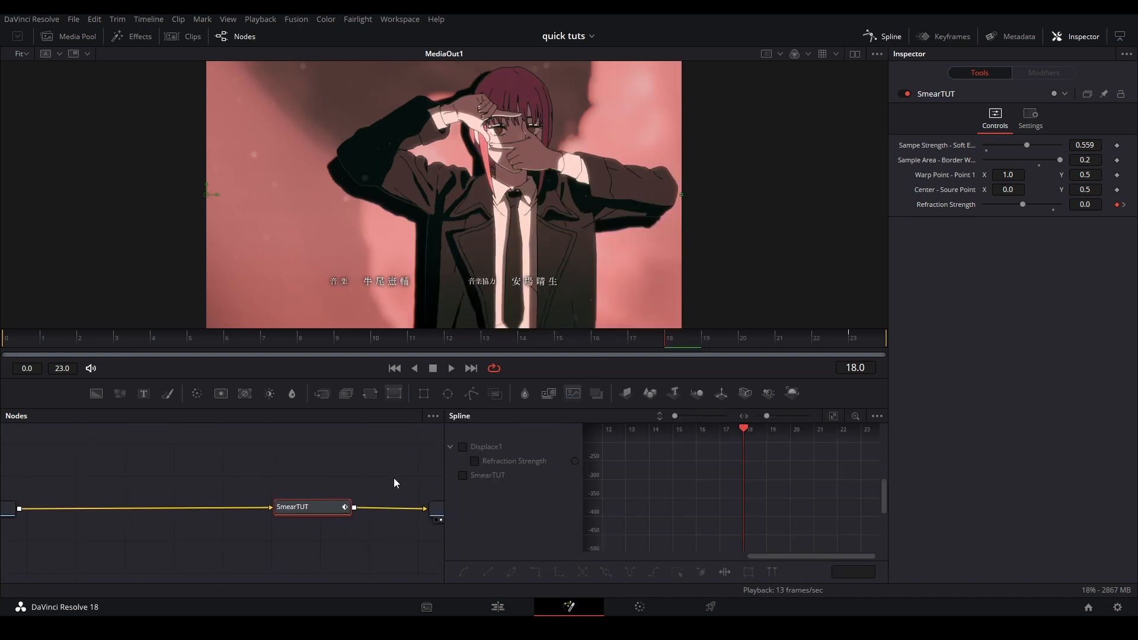
click(475, 461)
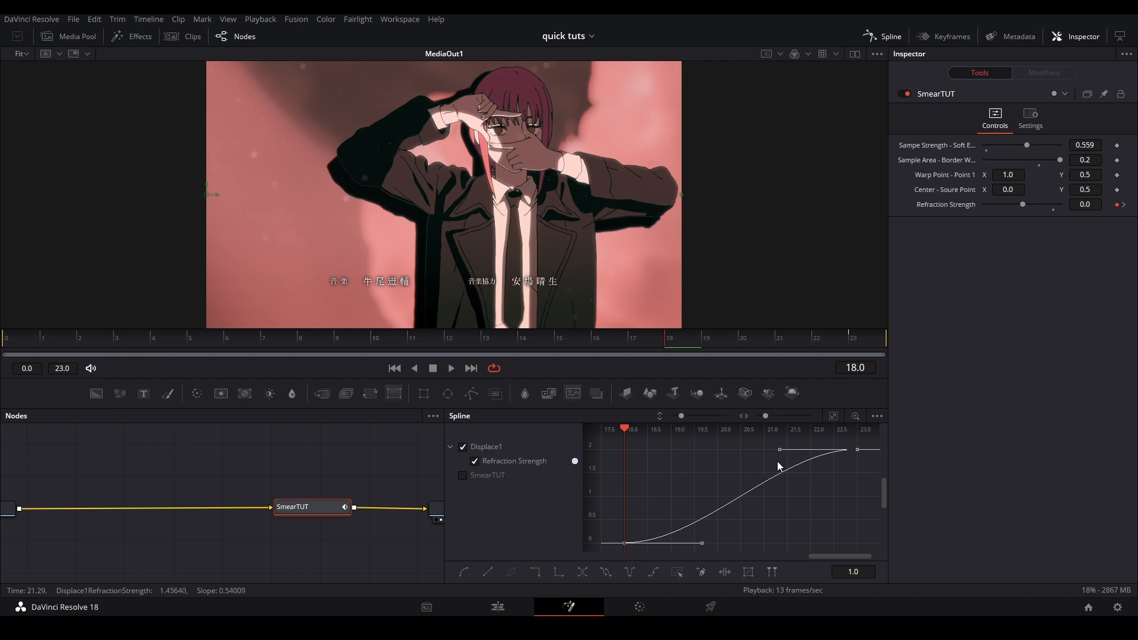
drag(775, 450, 837, 543)
key(space)
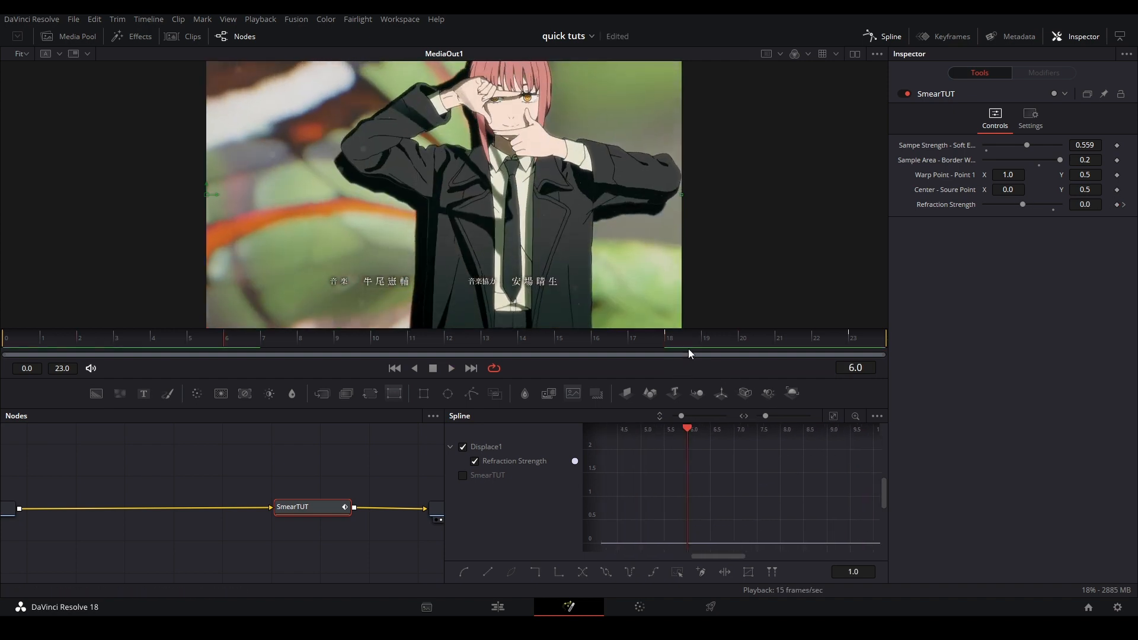
drag(697, 340, 865, 333)
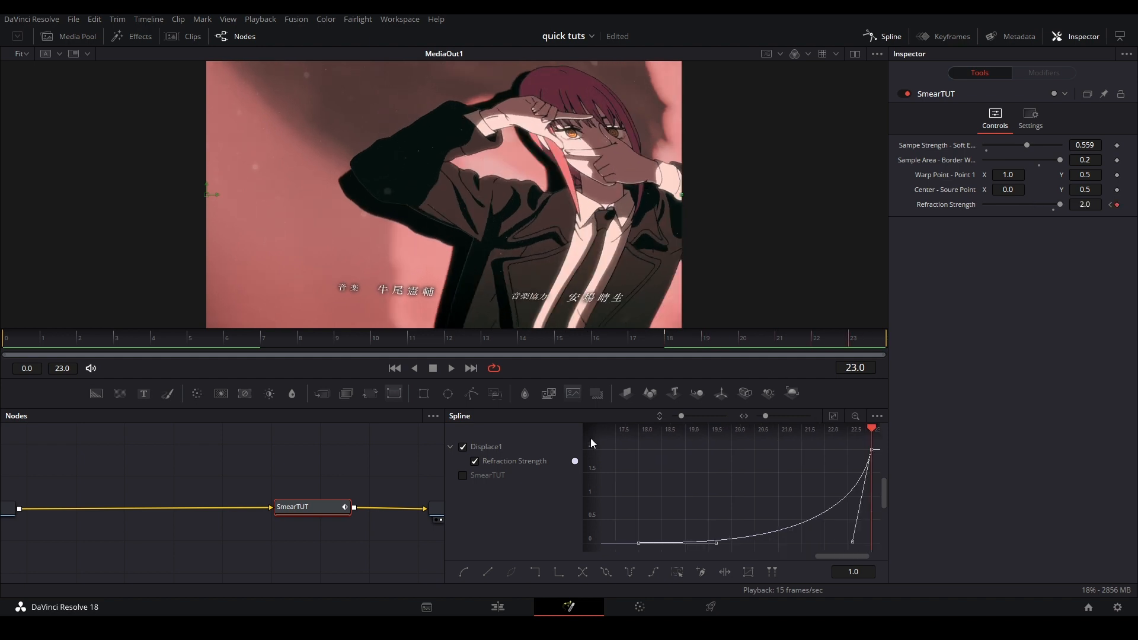
Copy the animated SmearTUT node into Compound Clip 1's Fusion composition, connected directly after MediaIn1.
drag(314, 507, 265, 503)
click(330, 457)
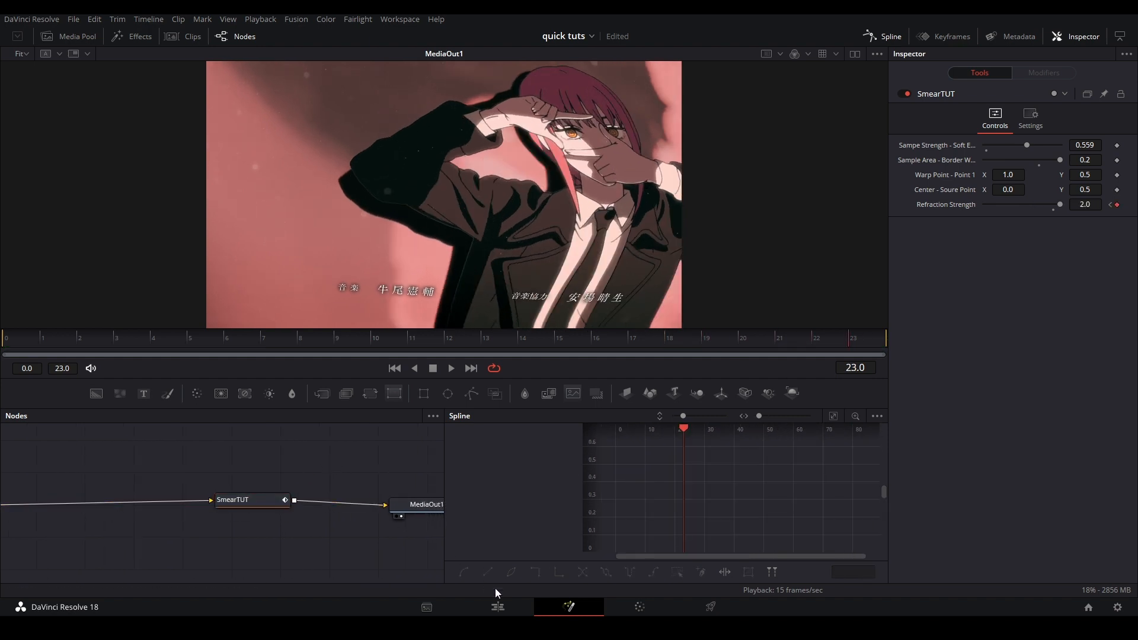
click(498, 606)
click(626, 500)
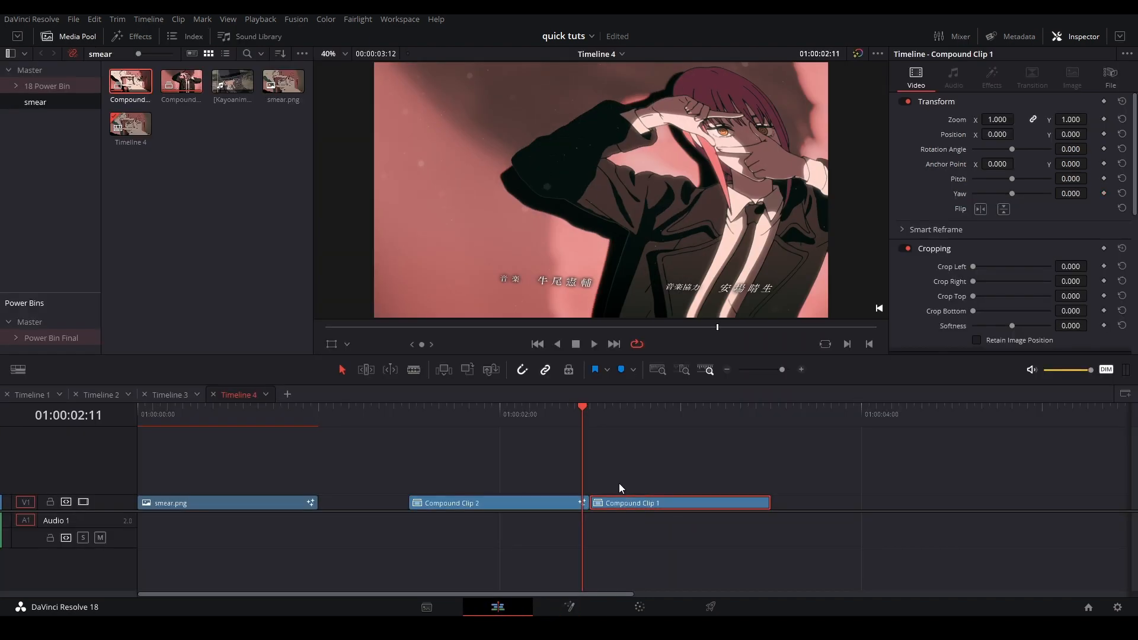
key(shift+5)
click(89, 501)
key(ctrl+v)
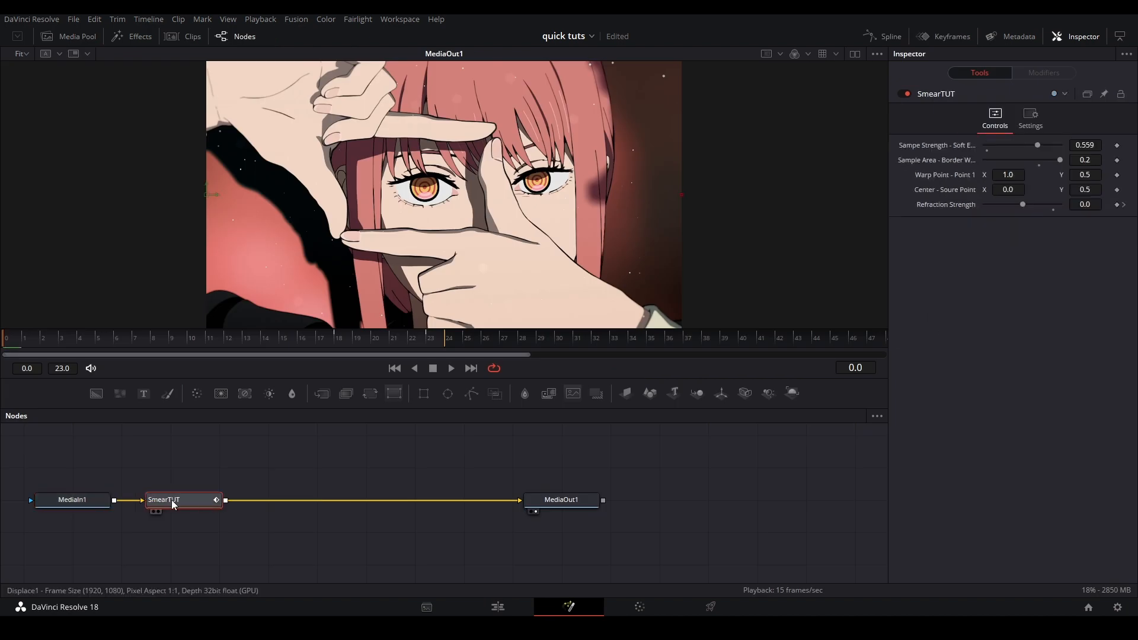
Shift both Refraction Strength keyframes on the pasted SmearTUT's spline earlier, to frames 0 and 5.
click(883, 36)
click(353, 338)
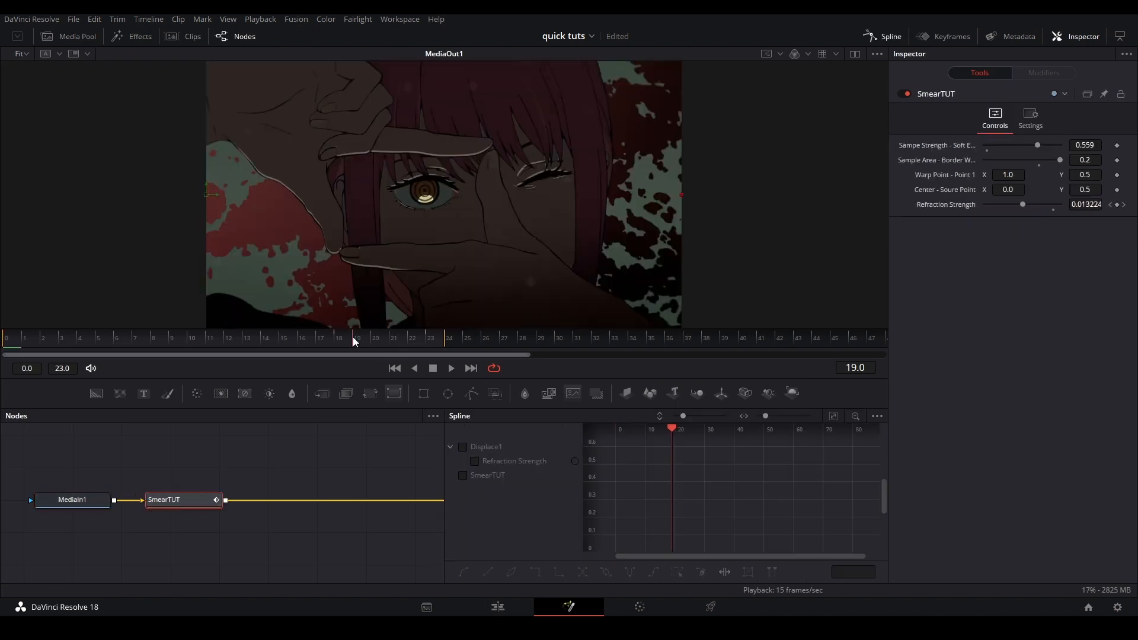
key(Left)
click(479, 461)
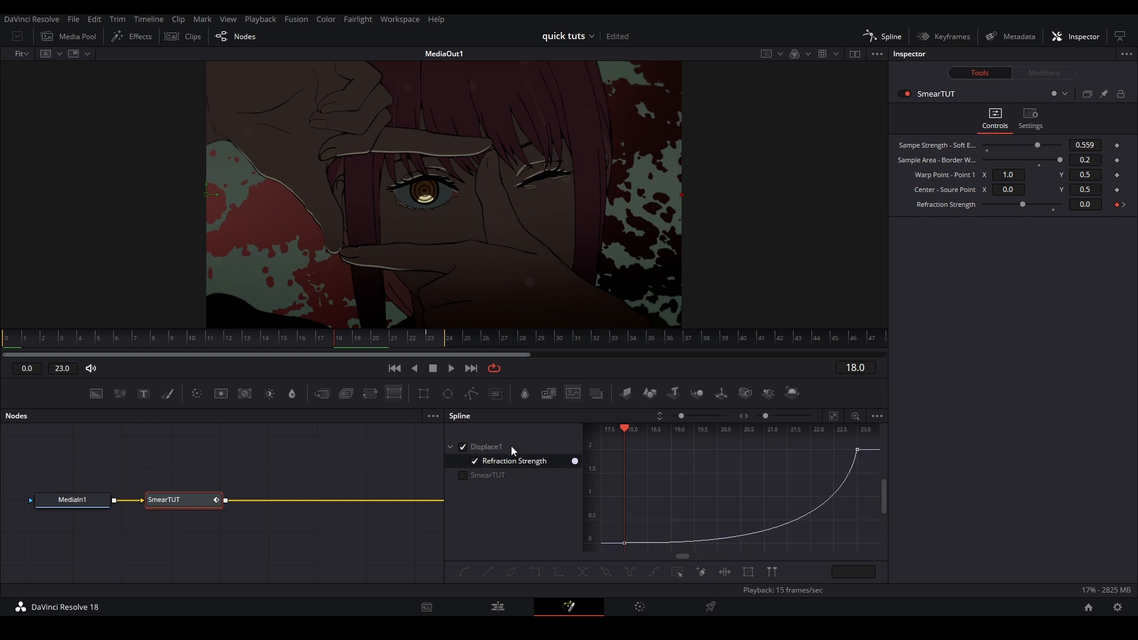
scroll(695, 472, down, 4)
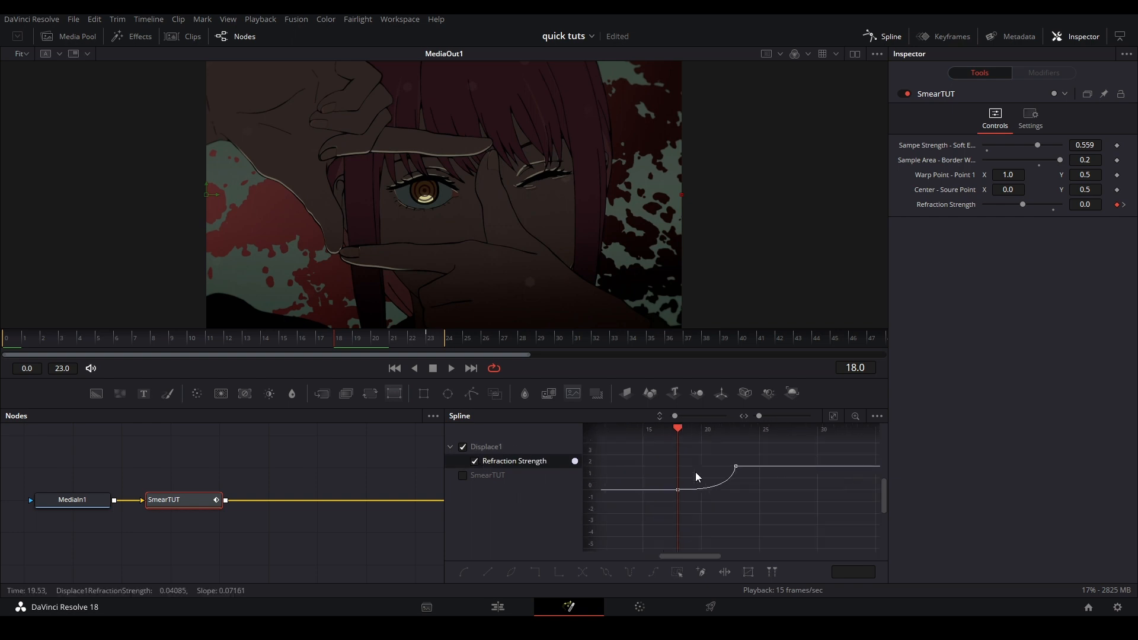
drag(695, 472, 804, 497)
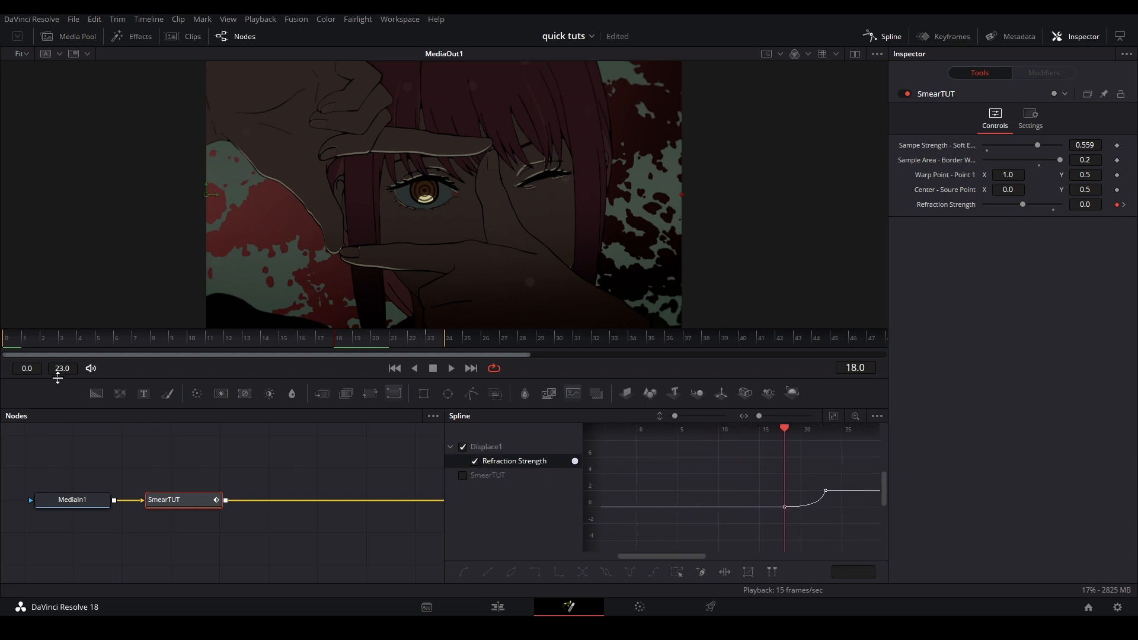
click(16, 348)
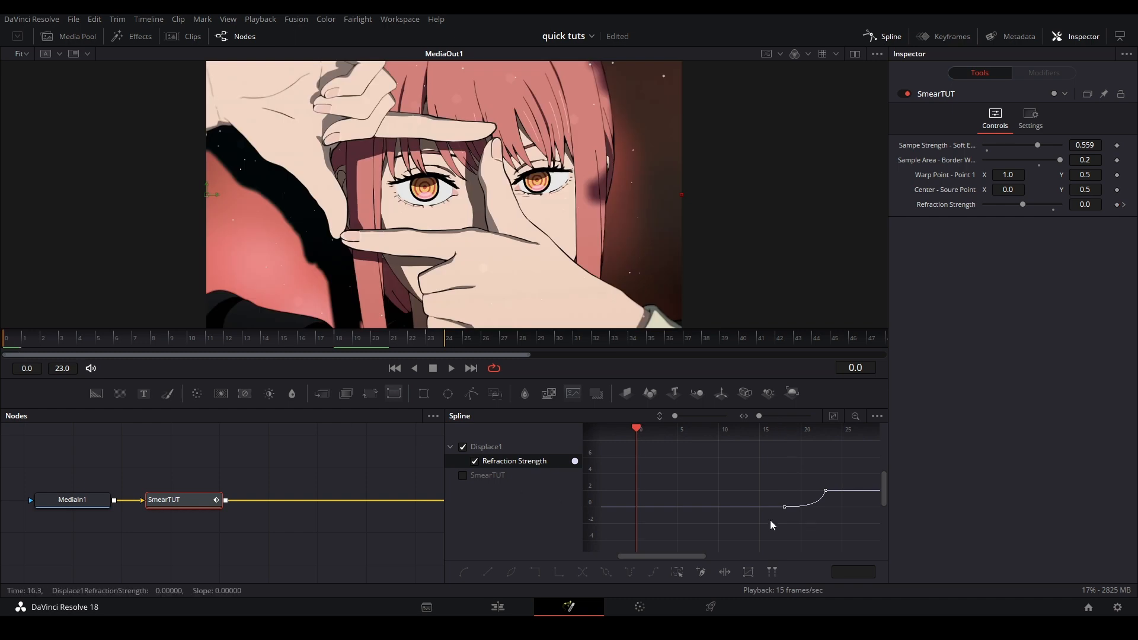
drag(766, 521, 834, 456)
drag(782, 509, 659, 508)
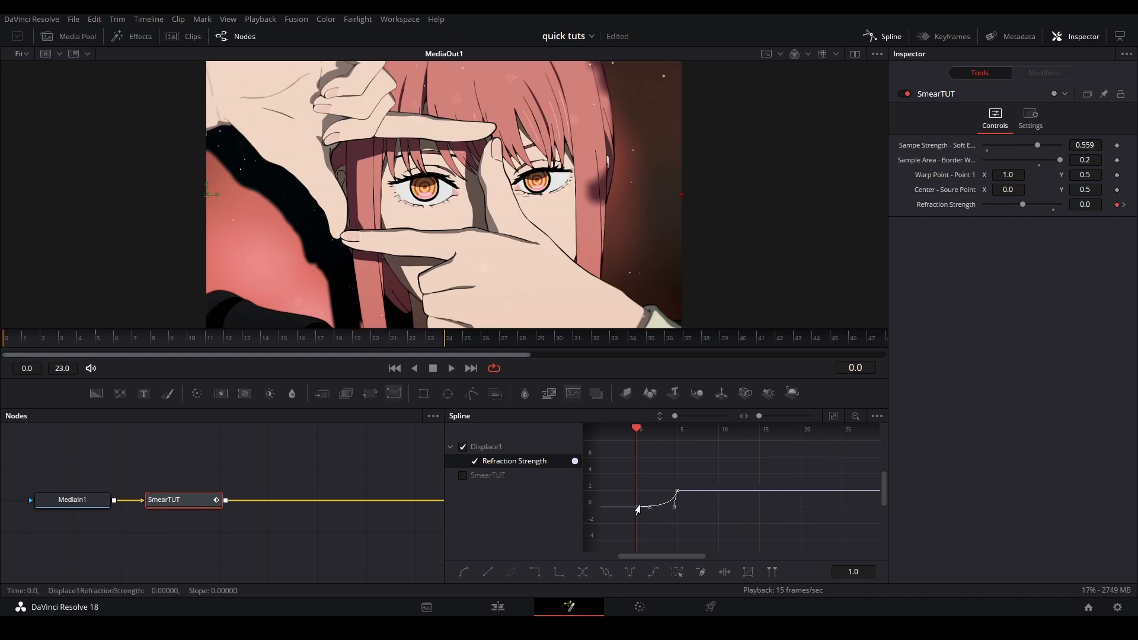
Reverse the Refraction Strength keyframes to fall from 2.0 to 0, and set Warp Point X to 0.0 and Center - Soure Point X to 1.0.
drag(728, 474, 627, 525)
key(v)
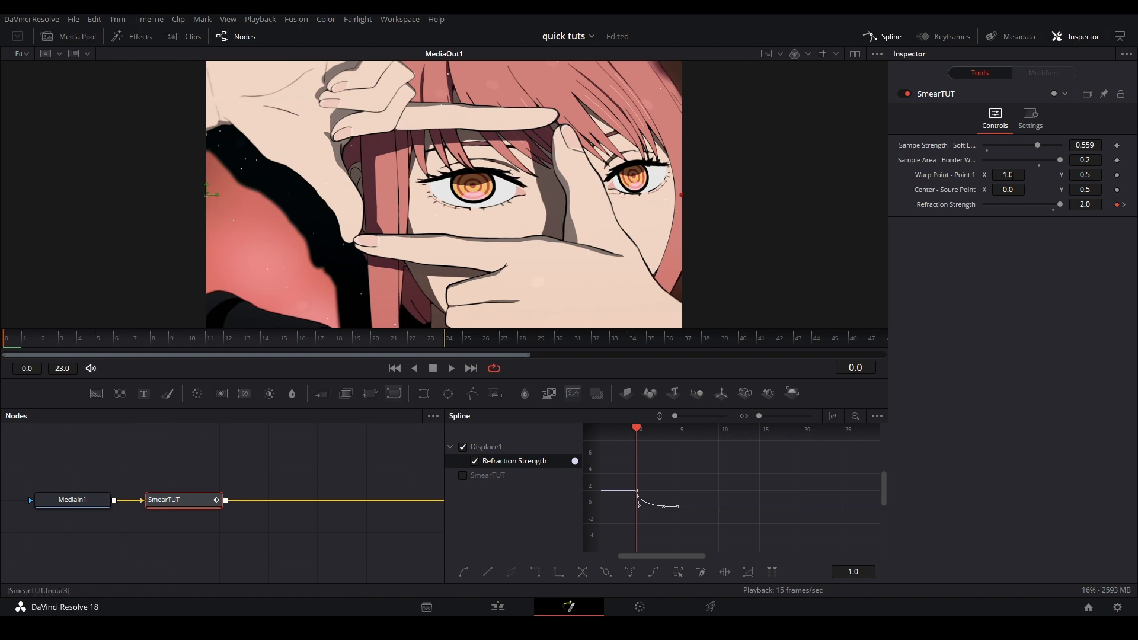
key(Return)
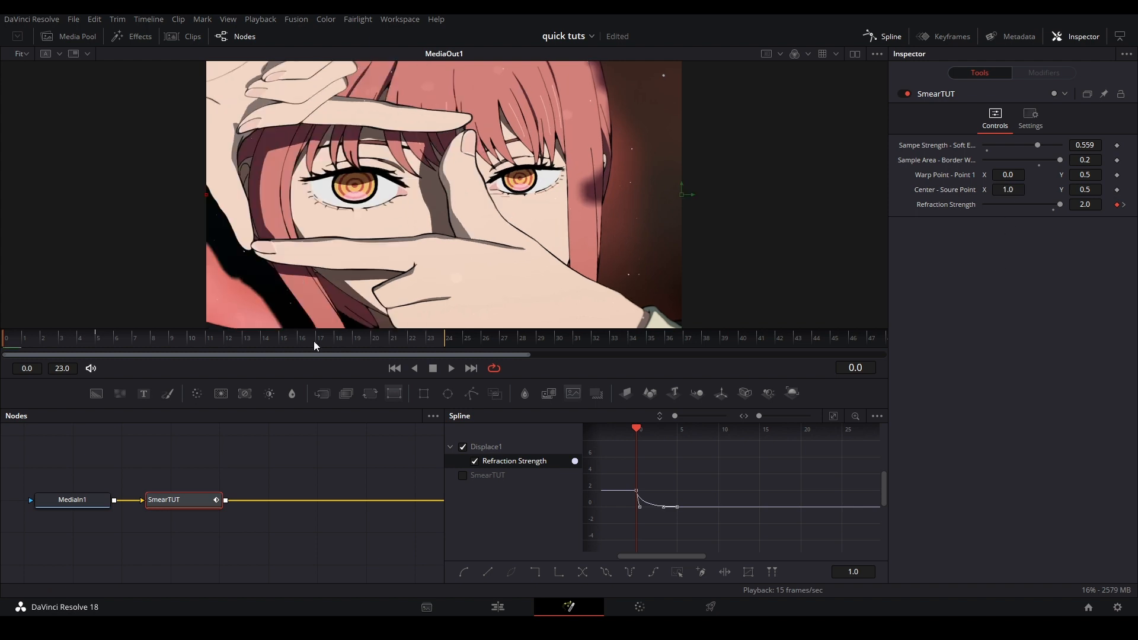
Lengthen the smear's ease-out by moving the ending Refraction Strength keyframe to frame 11, and preview the transition on Timeline 4.
key(space)
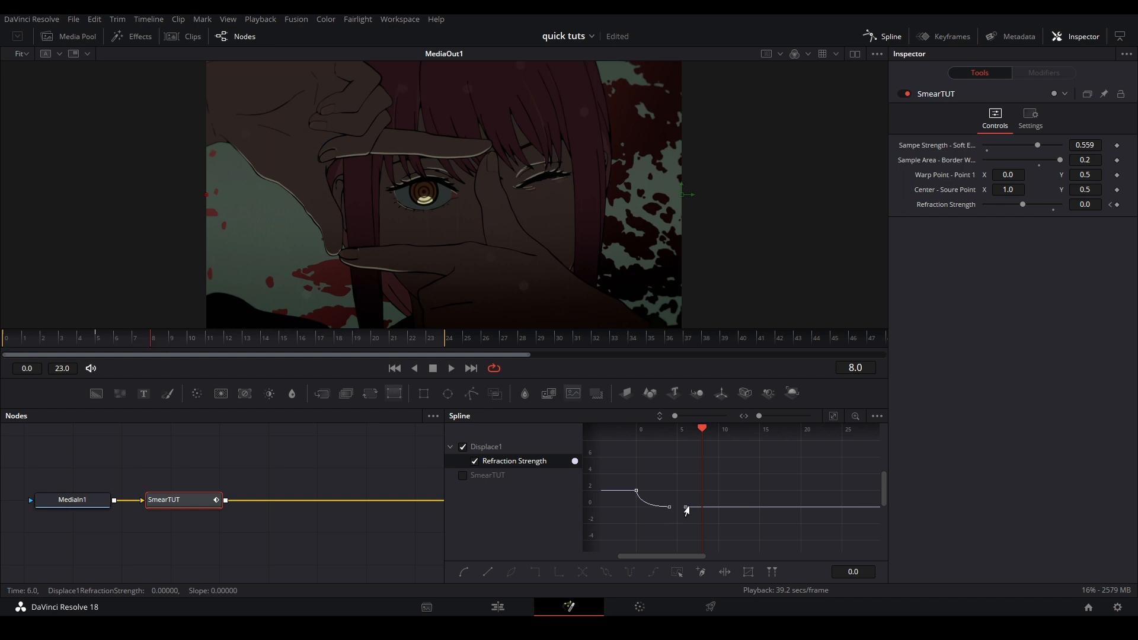
mouse_move(686, 508)
mouse_down()
mouse_move(725, 508)
mouse_move(646, 540)
mouse_move(640, 508)
mouse_move(664, 503)
mouse_up()
click(12, 338)
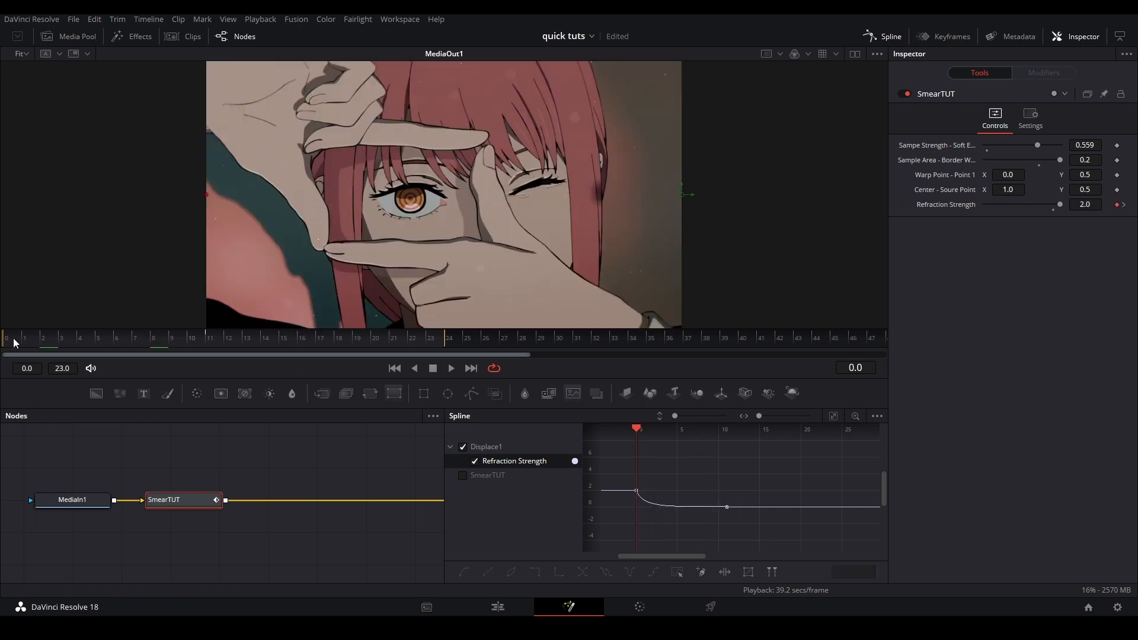
click(498, 607)
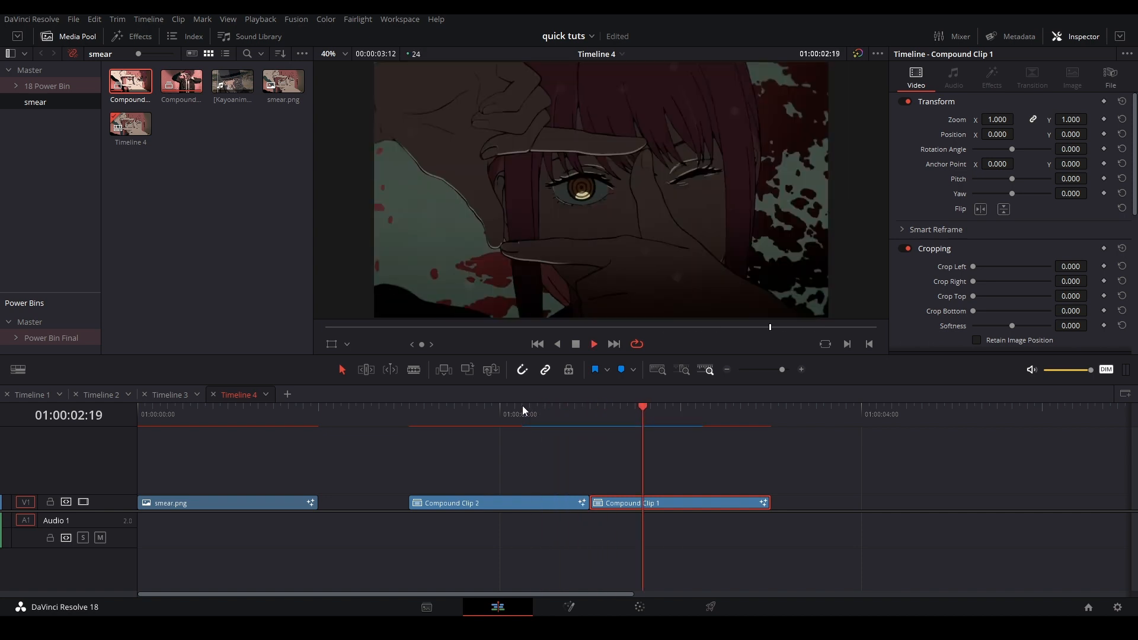
key(space)
Set SmearTUT's Sampe Strength - Soft Edge to 0.4472 and its Refraction Strength at frame 0 to 2.5, save the project and preview it.
key(shift+5)
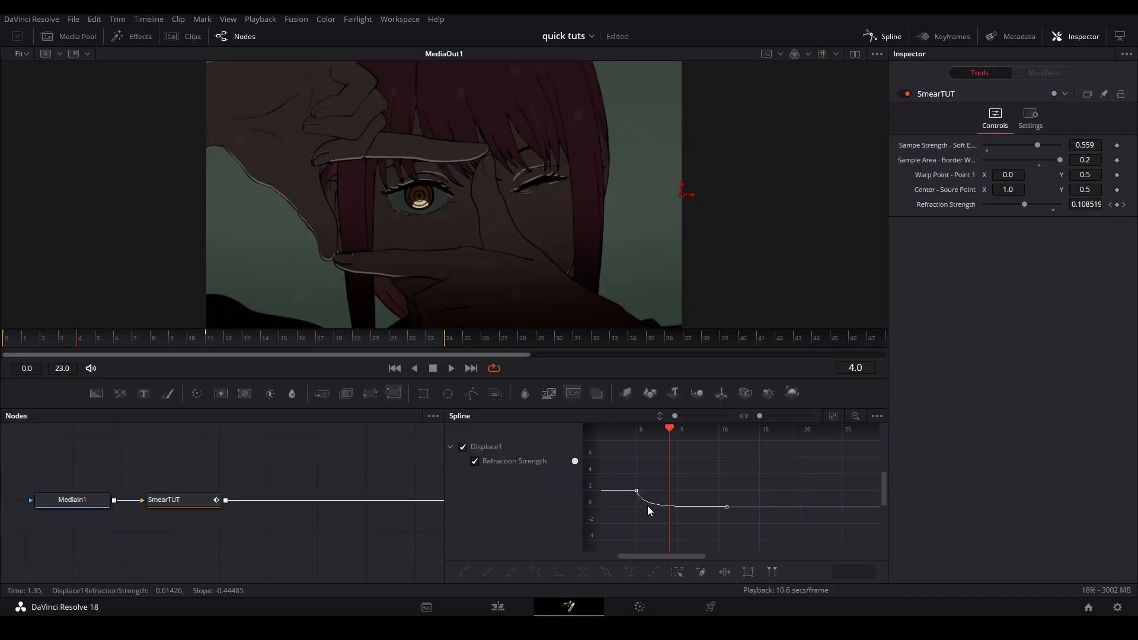
drag(54, 340, 7, 338)
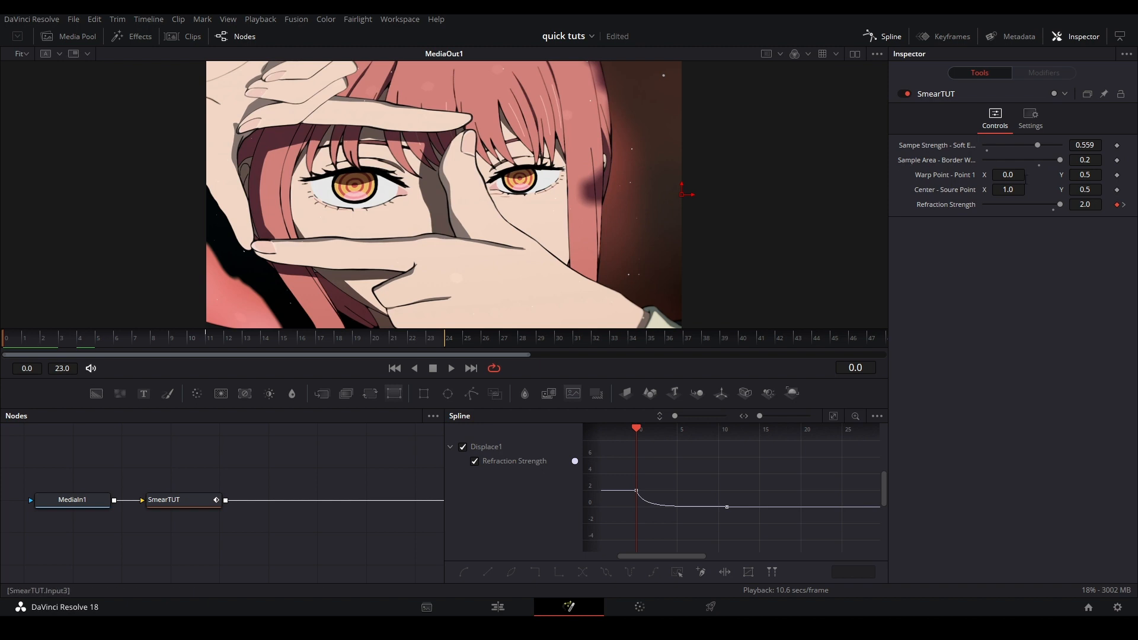
drag(1038, 141, 1027, 142)
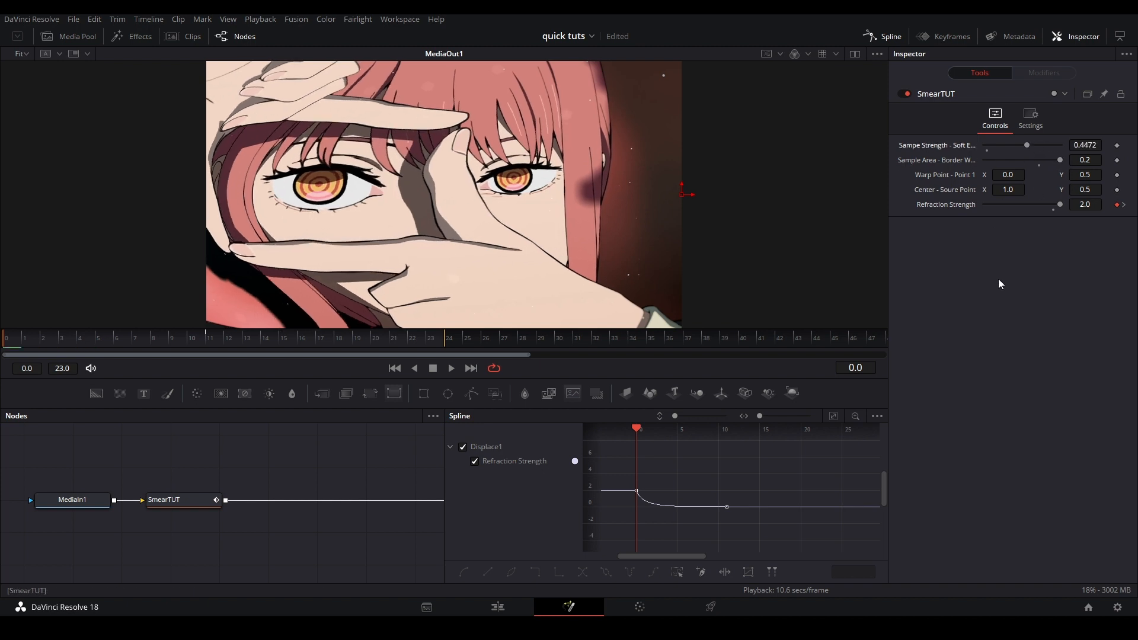
key(Return)
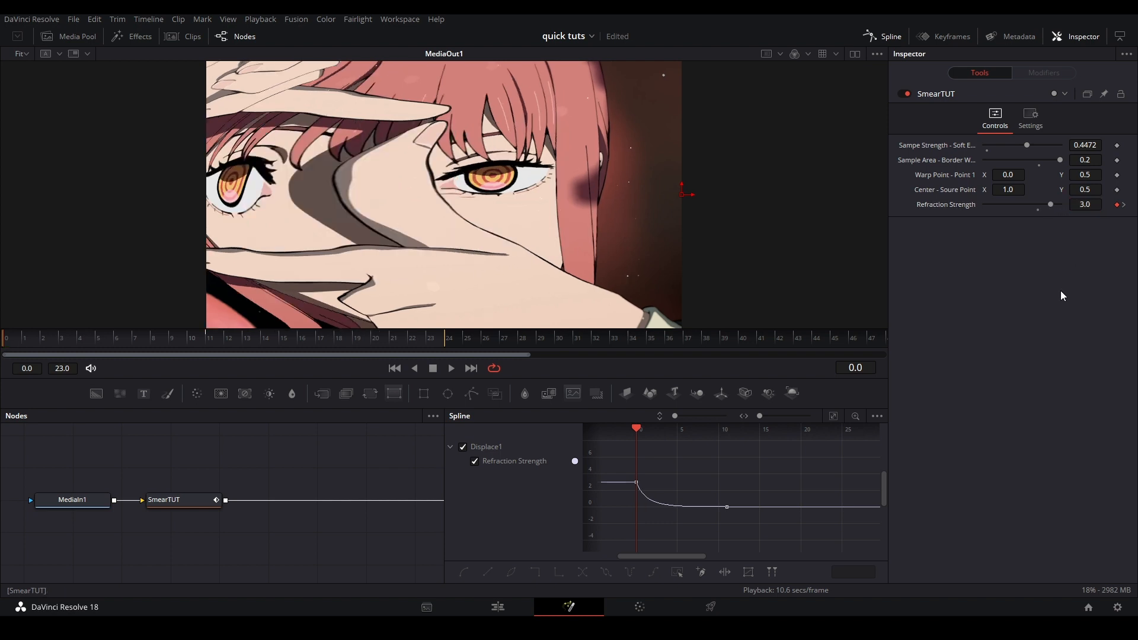
key(ctrl+s)
key(Return)
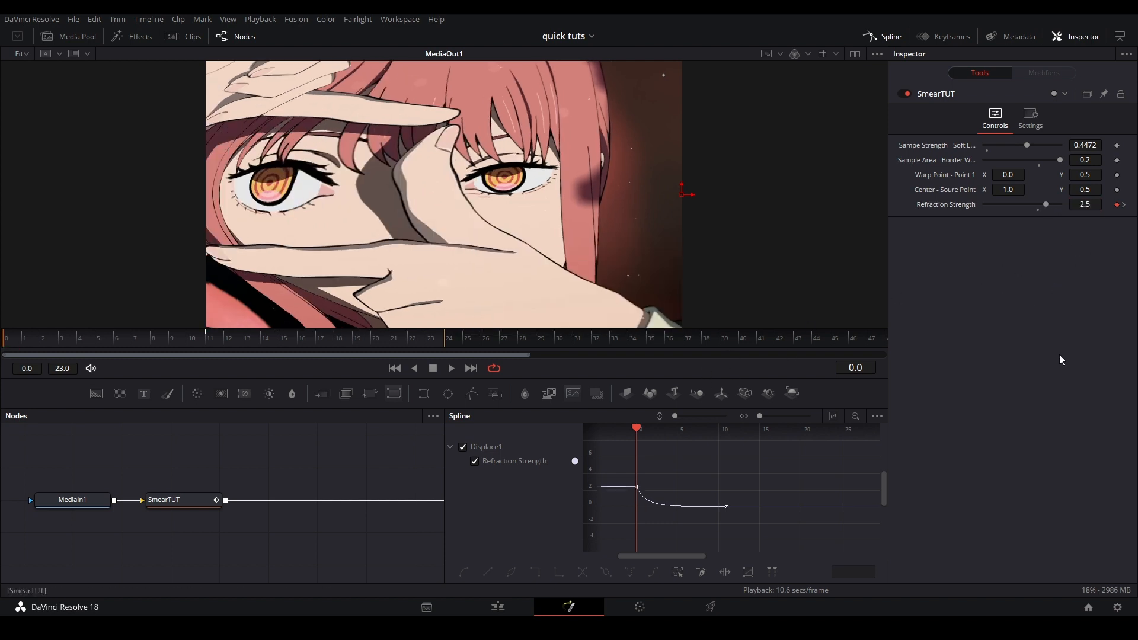
key(space)
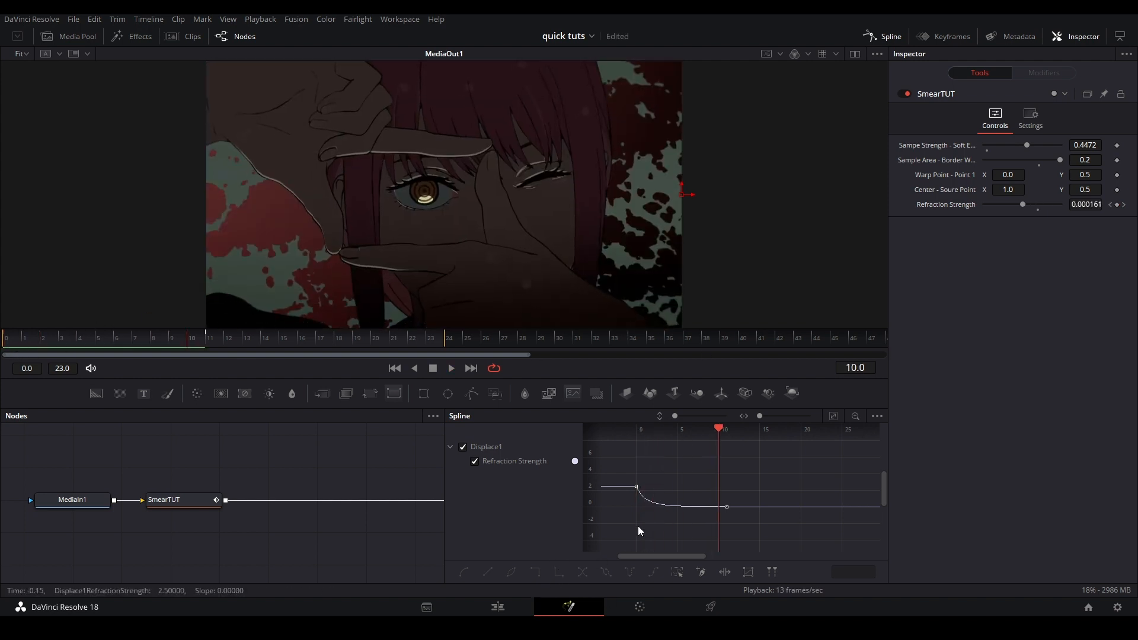
Adjust the easing handles of the frame 11 Refraction Strength keyframe, and play the transition across both compound clips on Timeline 4.
click(726, 508)
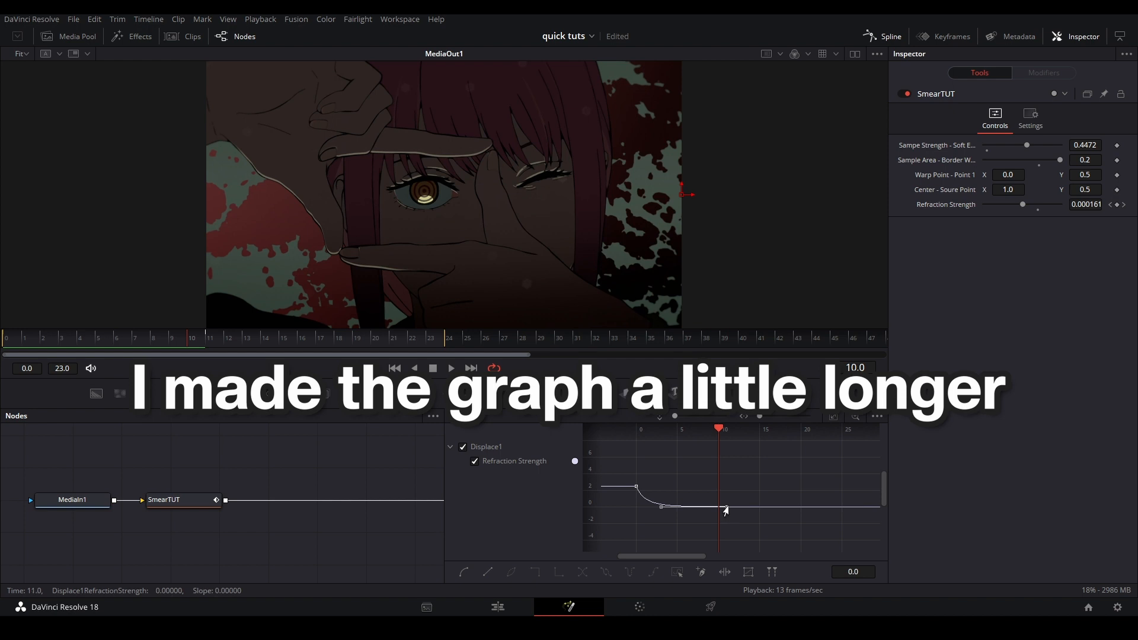
drag(726, 507, 609, 460)
drag(659, 524, 657, 507)
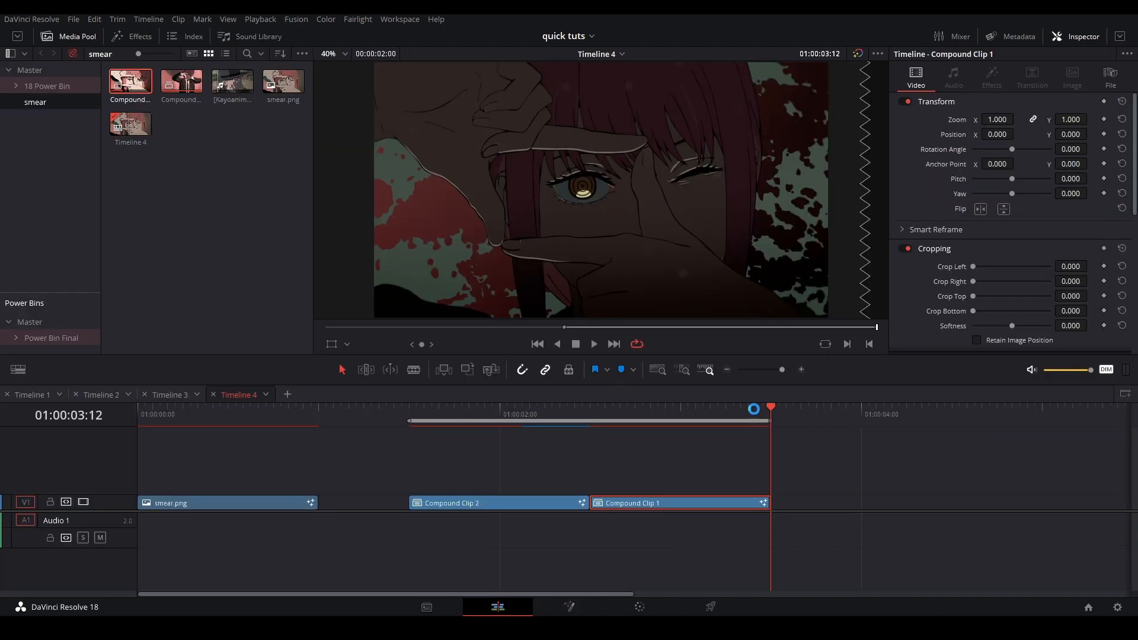
click(860, 461)
key(space)
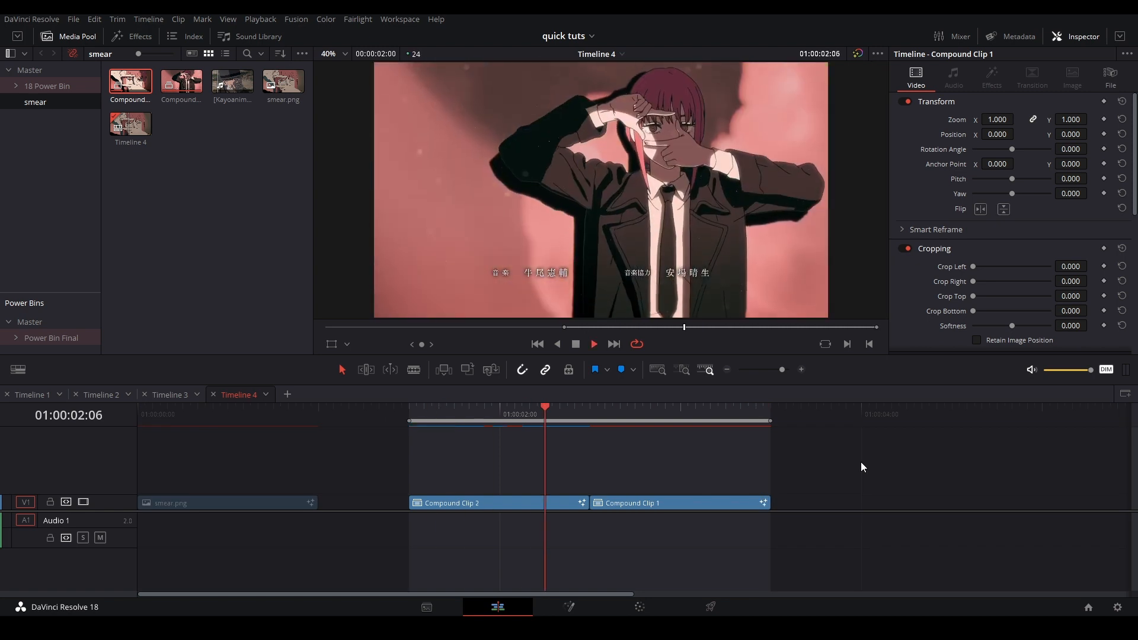